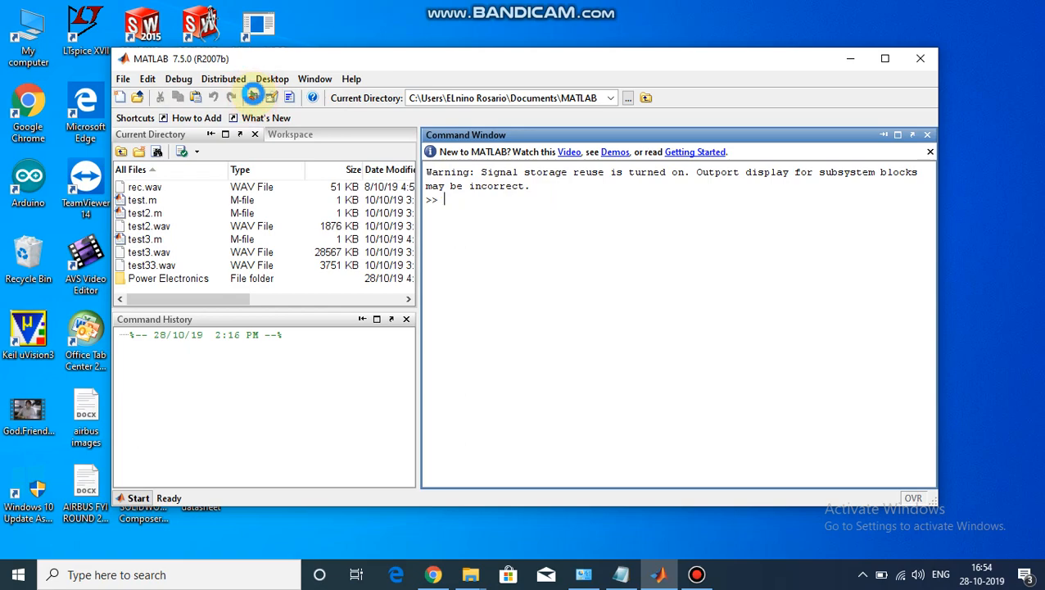
Step: Create a new blank model from the Simulink library browser and position its window beside the browser
{"action": "left_click", "coordinate": [252, 96]}
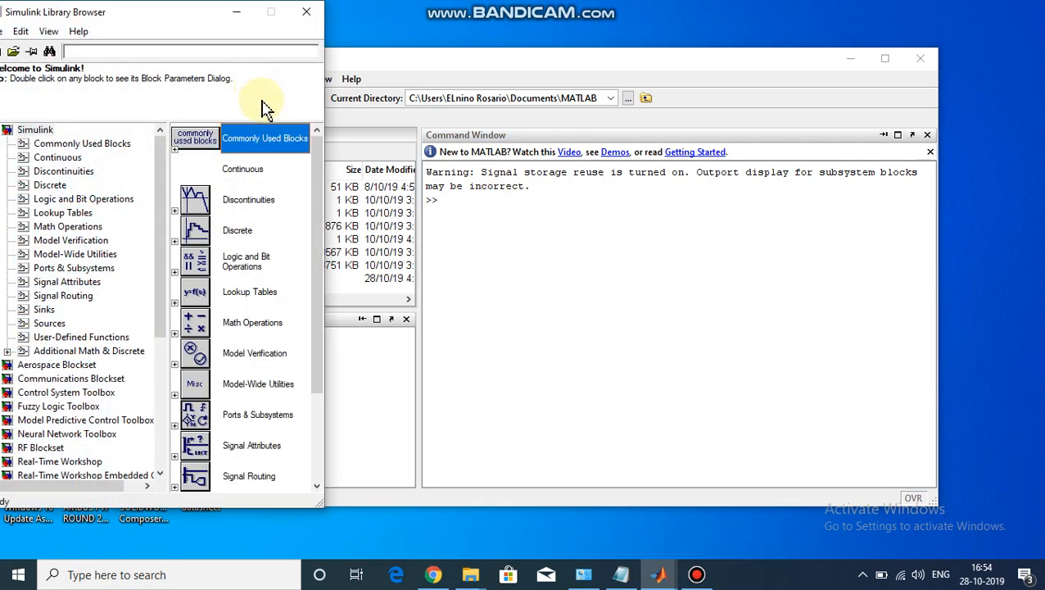
{"action": "left_click_drag", "start_coordinate": [181, 23], "coordinate": [241, 43]}
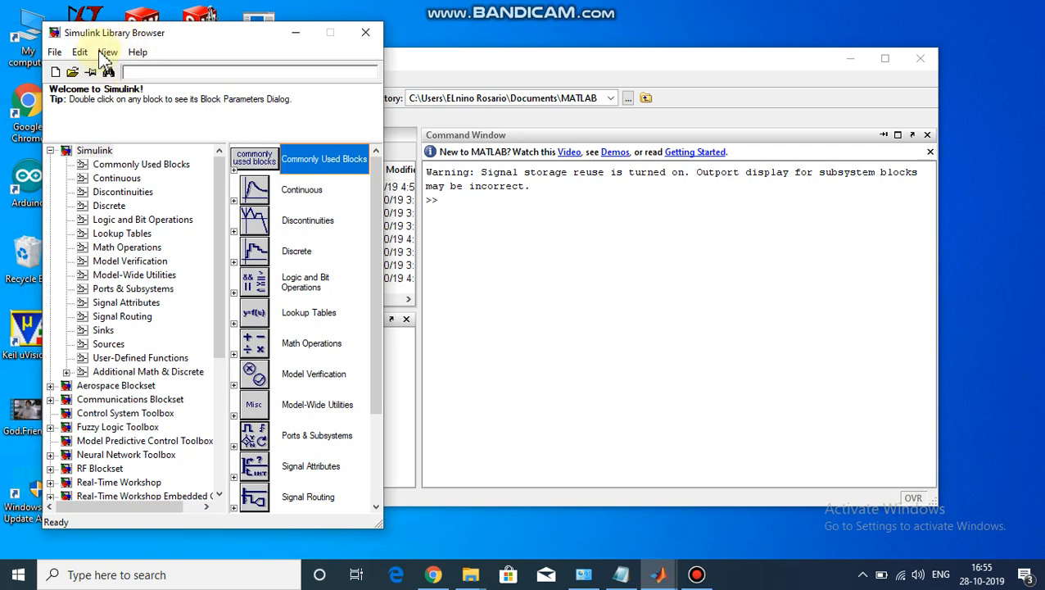
{"action": "left_click", "coordinate": [54, 52]}
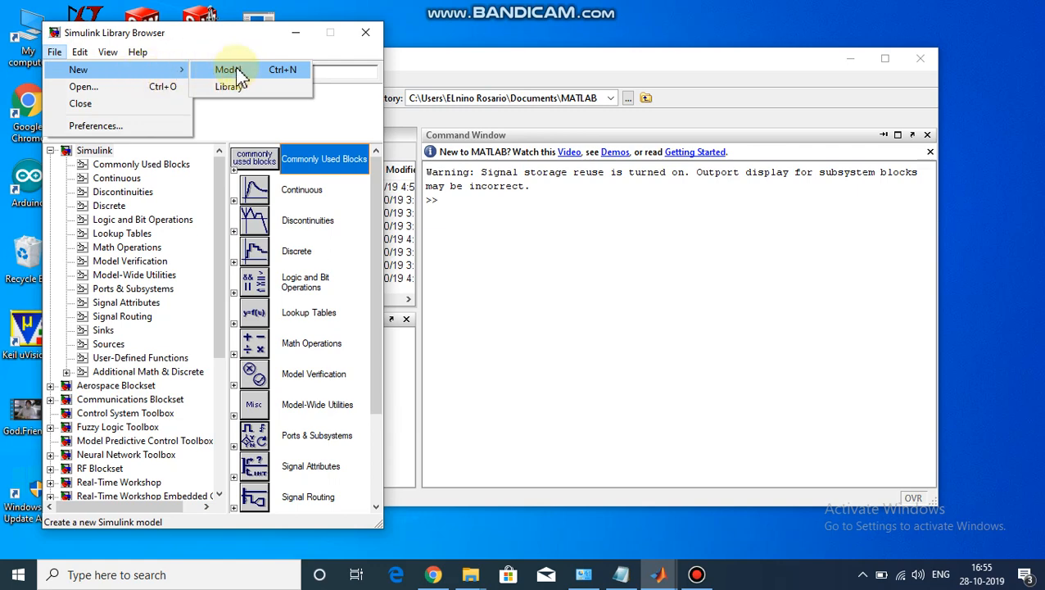
{"action": "left_click", "coordinate": [234, 70]}
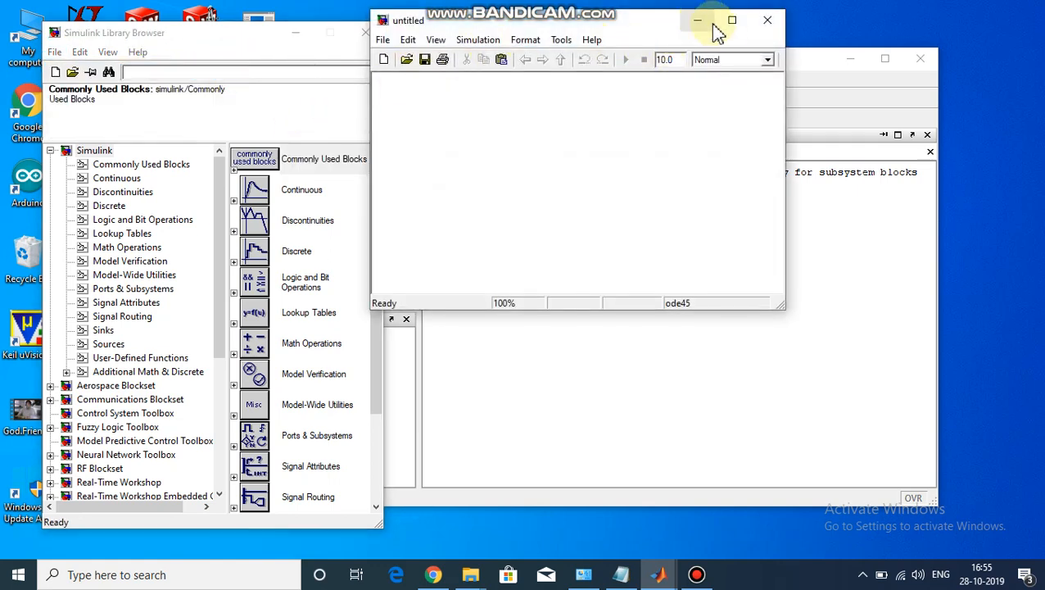
{"action": "left_click", "coordinate": [728, 19]}
{"action": "left_click", "coordinate": [997, 8]}
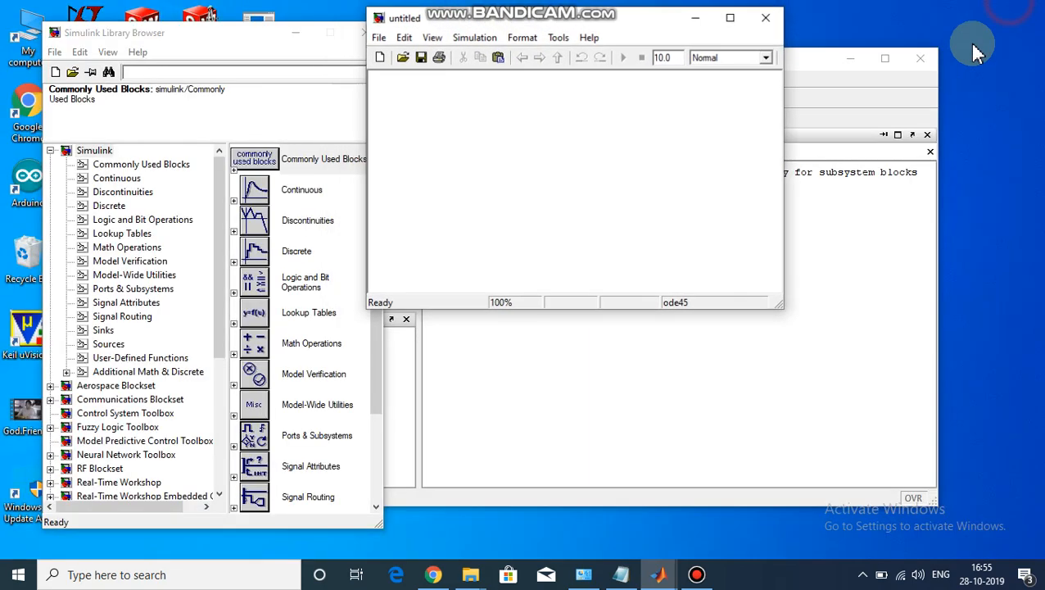
{"action": "left_click_drag", "start_coordinate": [622, 28], "coordinate": [771, 29]}
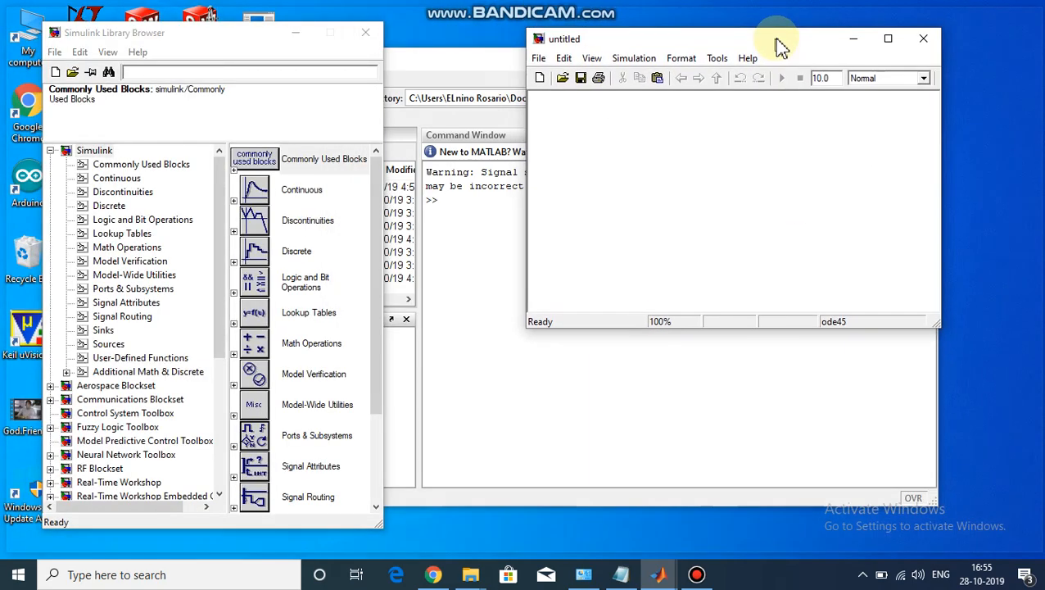
Step: Save the new model as pract6 in the Power Electronics folder, replacing the existing file
{"action": "left_click", "coordinate": [531, 40]}
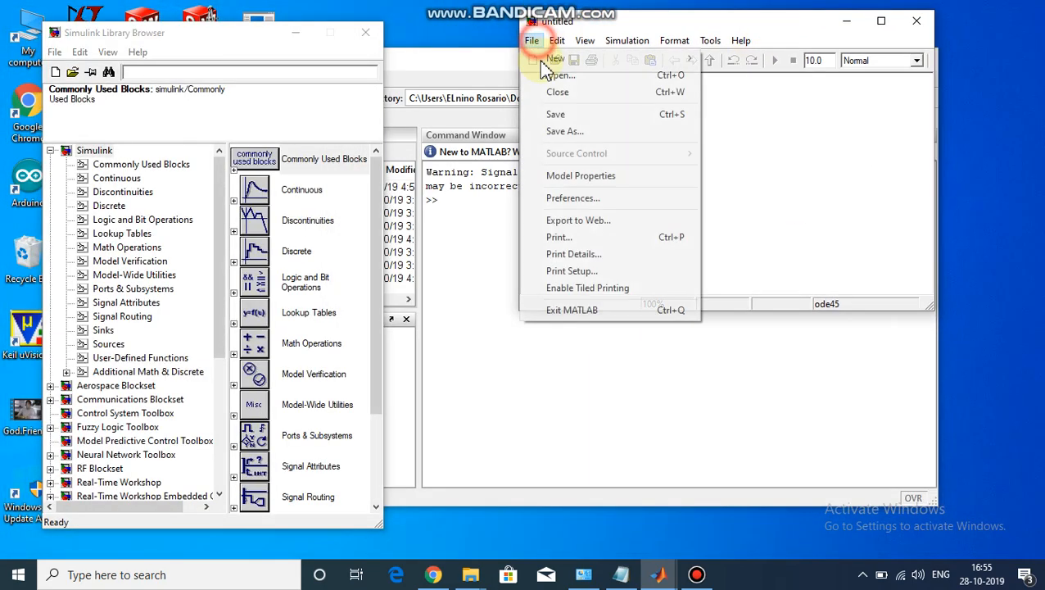
{"action": "left_click", "coordinate": [606, 114]}
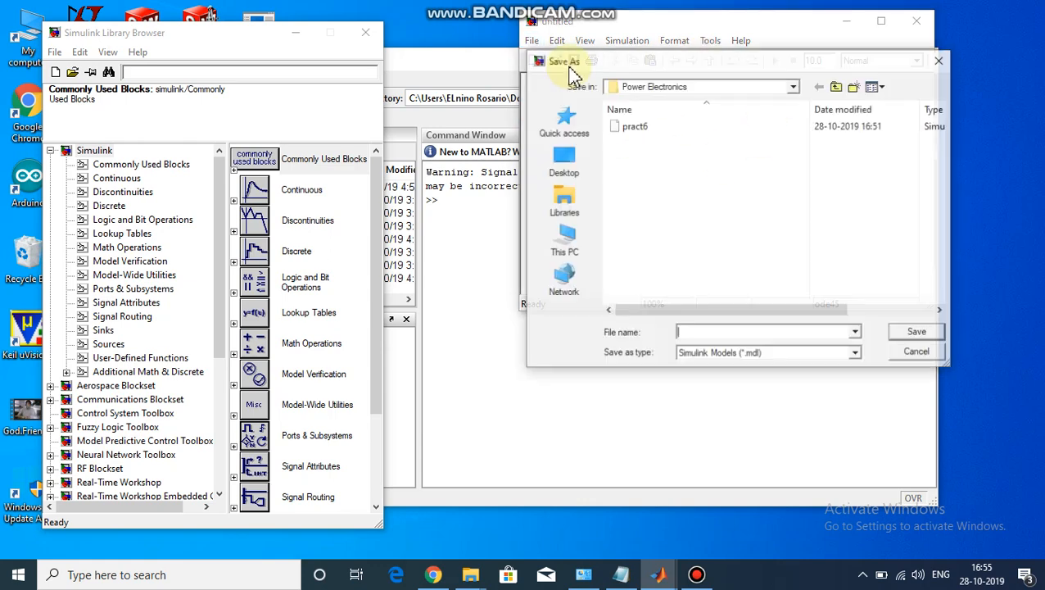
{"action": "left_click", "coordinate": [673, 131]}
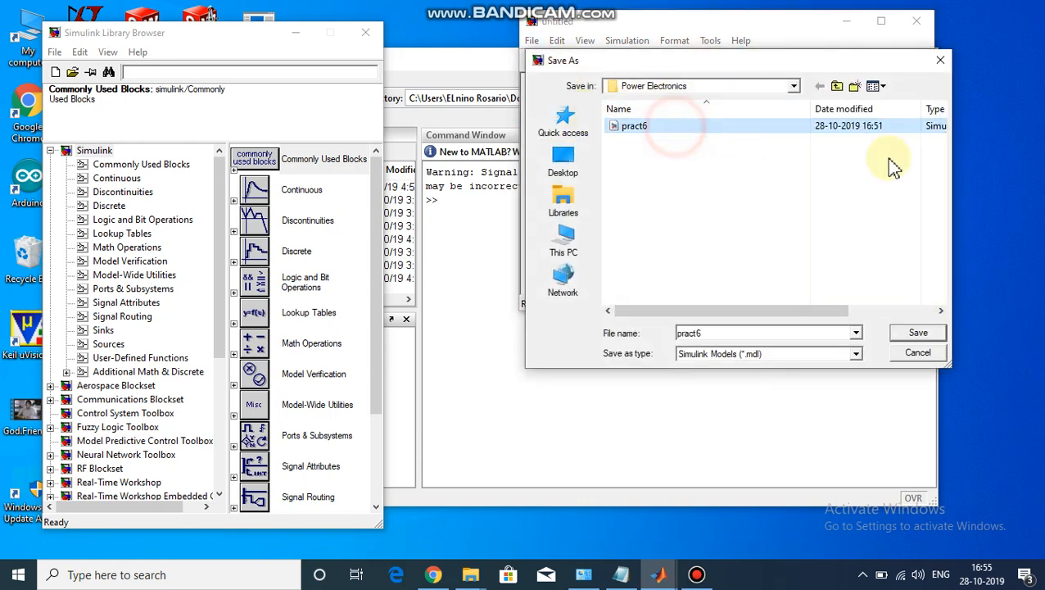
{"action": "left_click", "coordinate": [936, 334]}
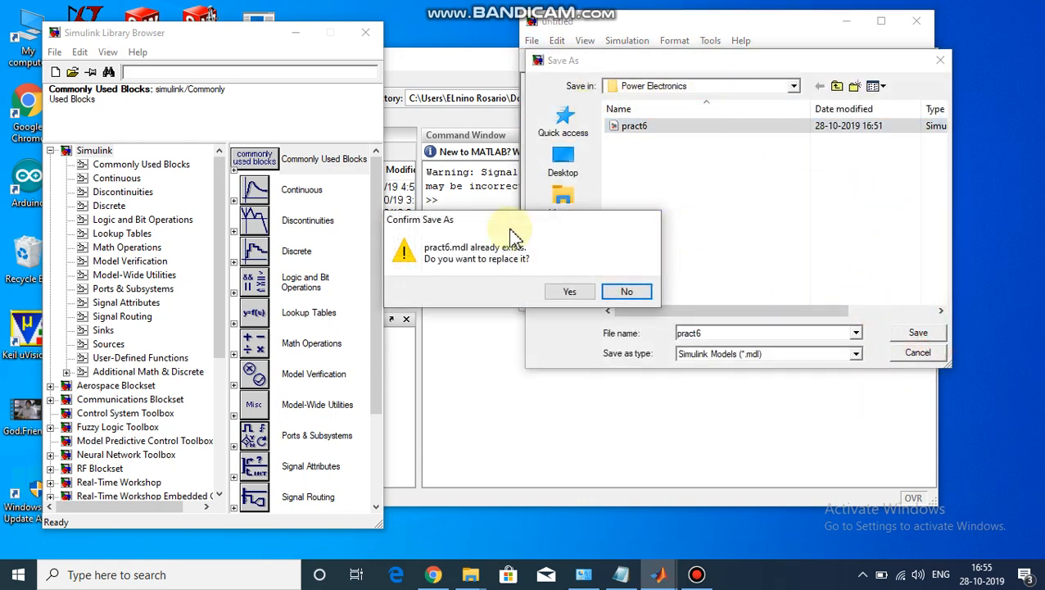
{"action": "left_click", "coordinate": [563, 293]}
Step: Enlarge the pract6 model window to full screen height and widen it to fill the space beside the library browser
{"action": "left_click", "coordinate": [881, 21]}
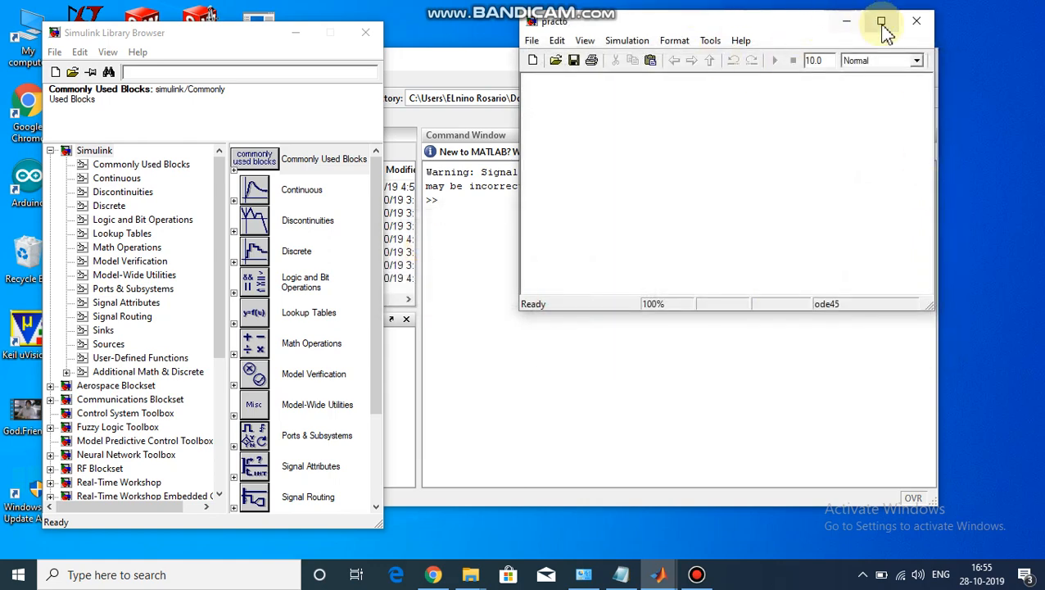
{"action": "left_click", "coordinate": [991, 10]}
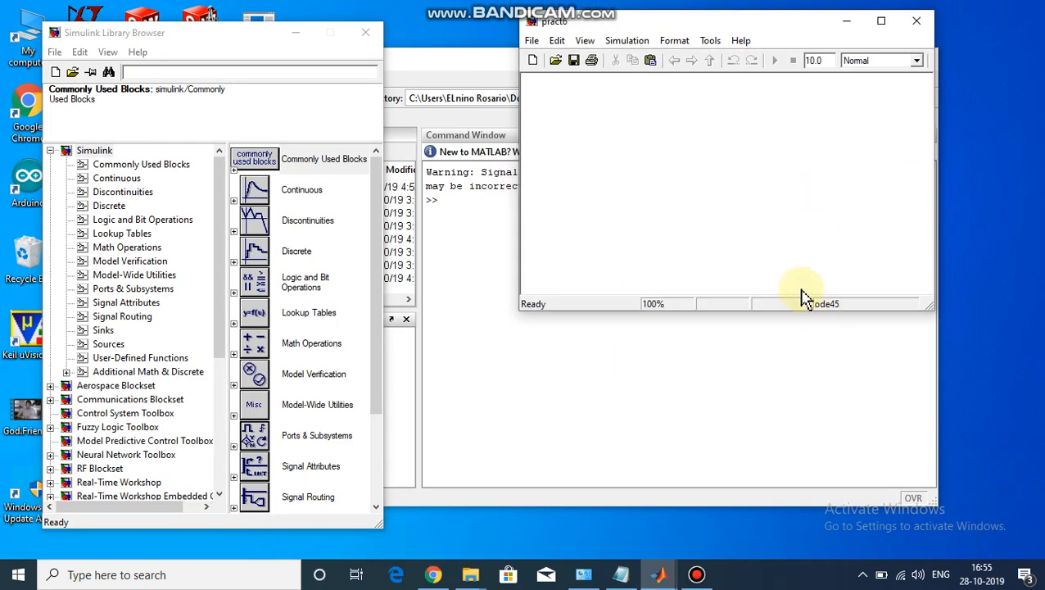
{"action": "double_click", "coordinate": [782, 311]}
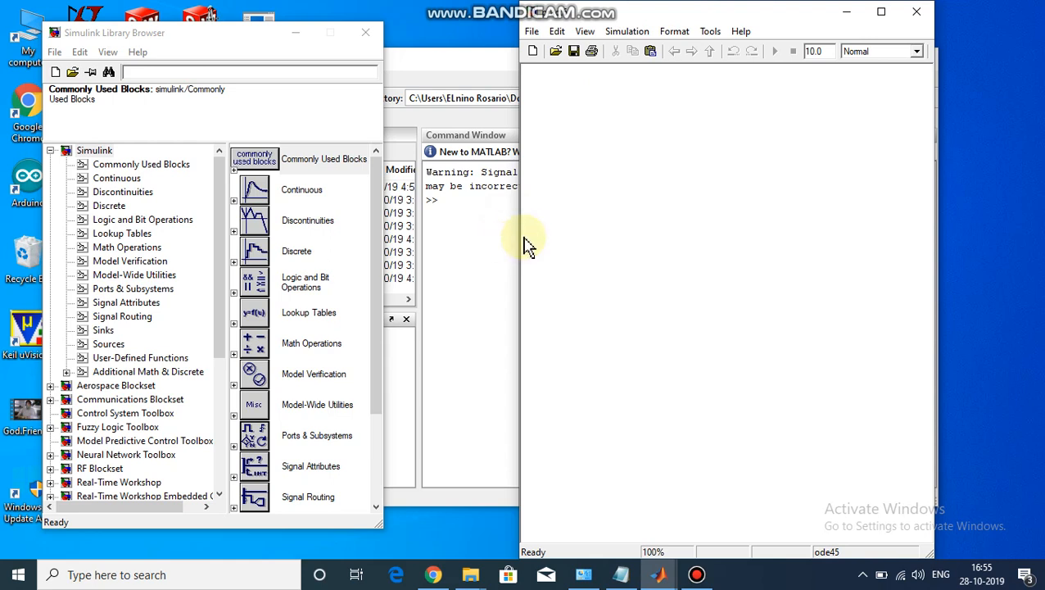
{"action": "left_click_drag", "start_coordinate": [519, 234], "coordinate": [390, 233]}
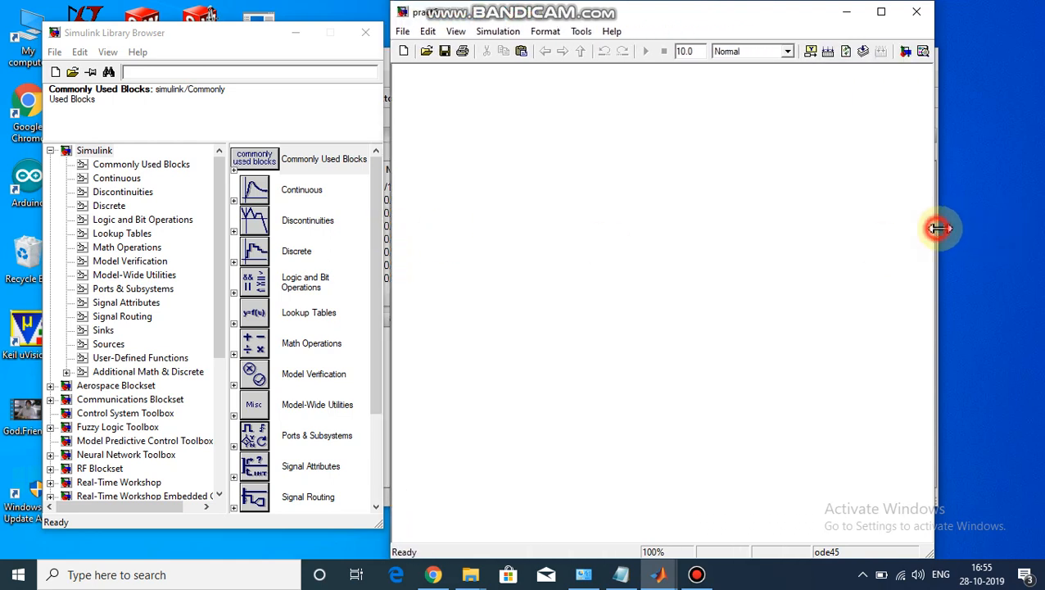
{"action": "left_click_drag", "start_coordinate": [938, 228], "coordinate": [1040, 228]}
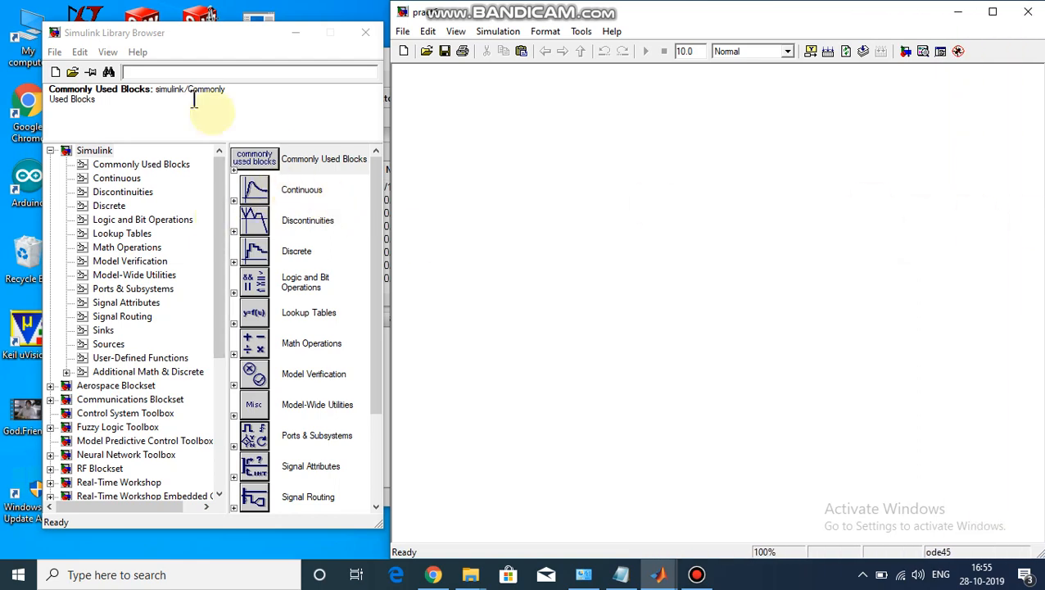
Step: Place two Detailed Thyristor blocks from the SimPowerSystems Power Electronics library side by side in the model
{"action": "scroll", "coordinate": [118, 250], "scroll_direction": "down", "scroll_amount": 5}
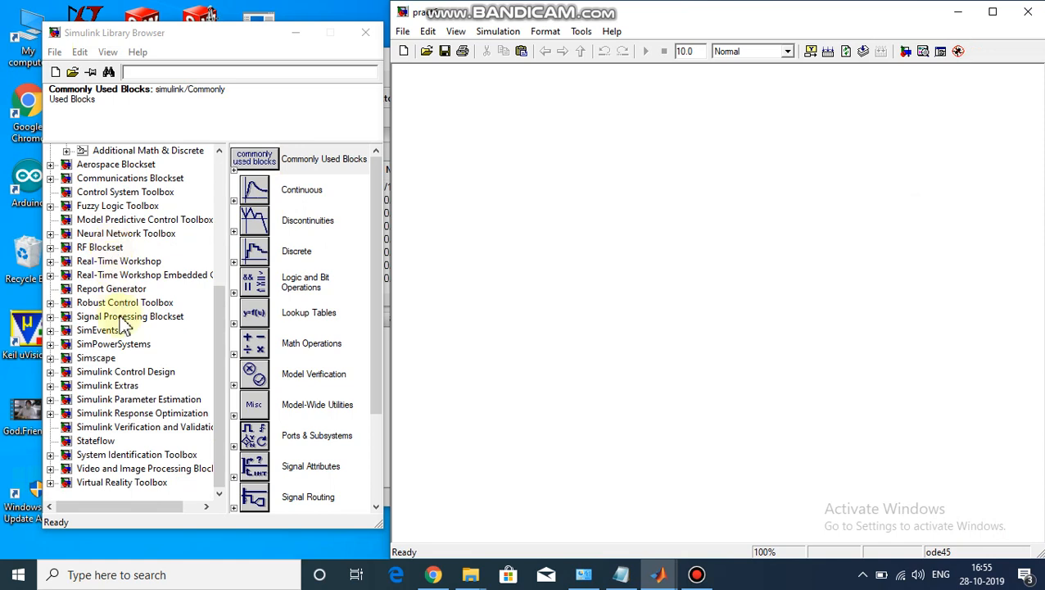
{"action": "left_click", "coordinate": [50, 344]}
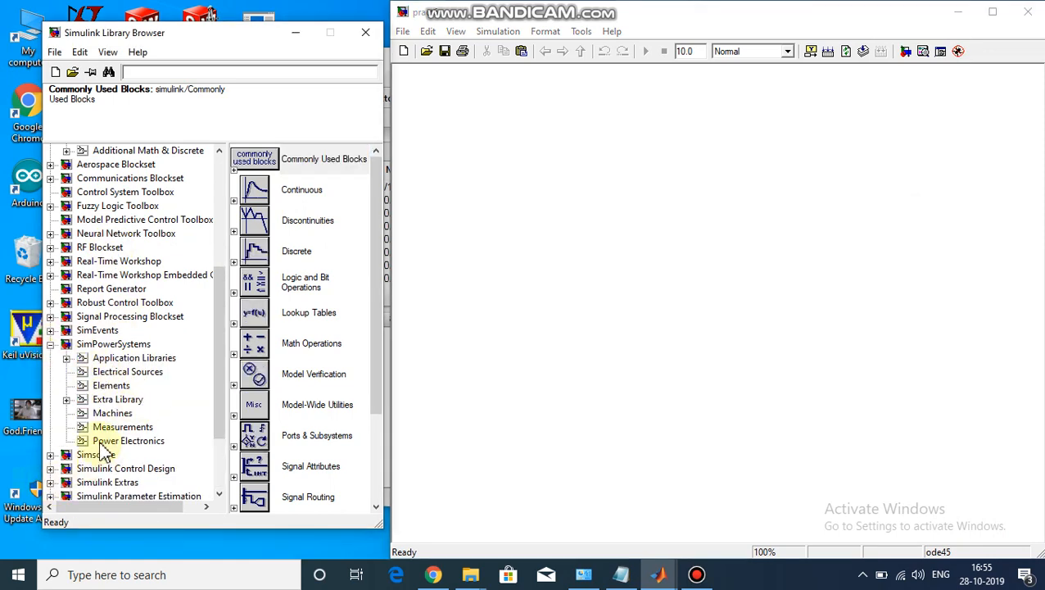
{"action": "left_click", "coordinate": [103, 442]}
{"action": "left_click", "coordinate": [115, 389]}
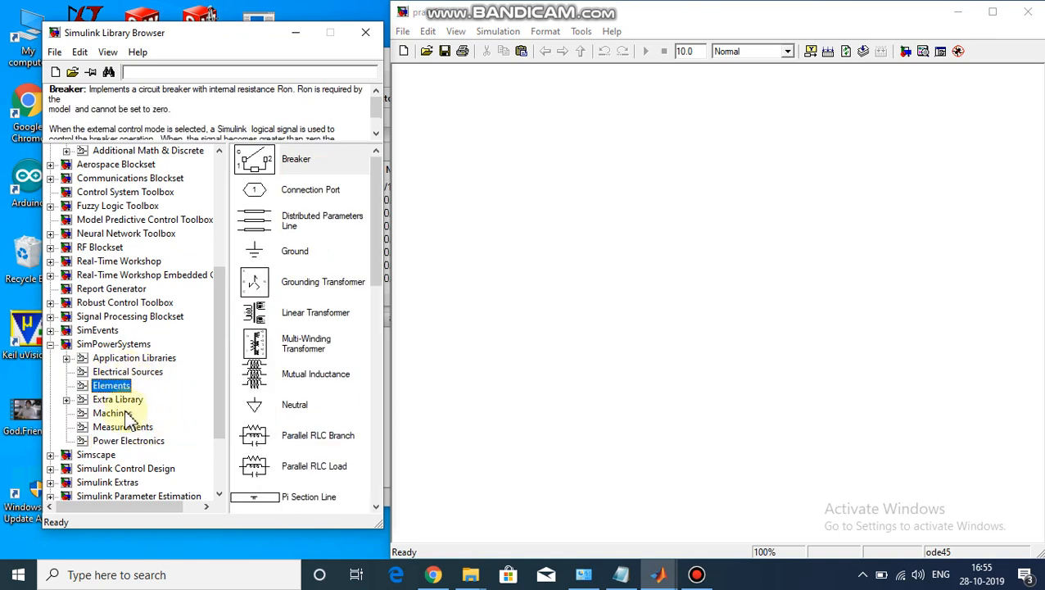
{"action": "left_click", "coordinate": [122, 426]}
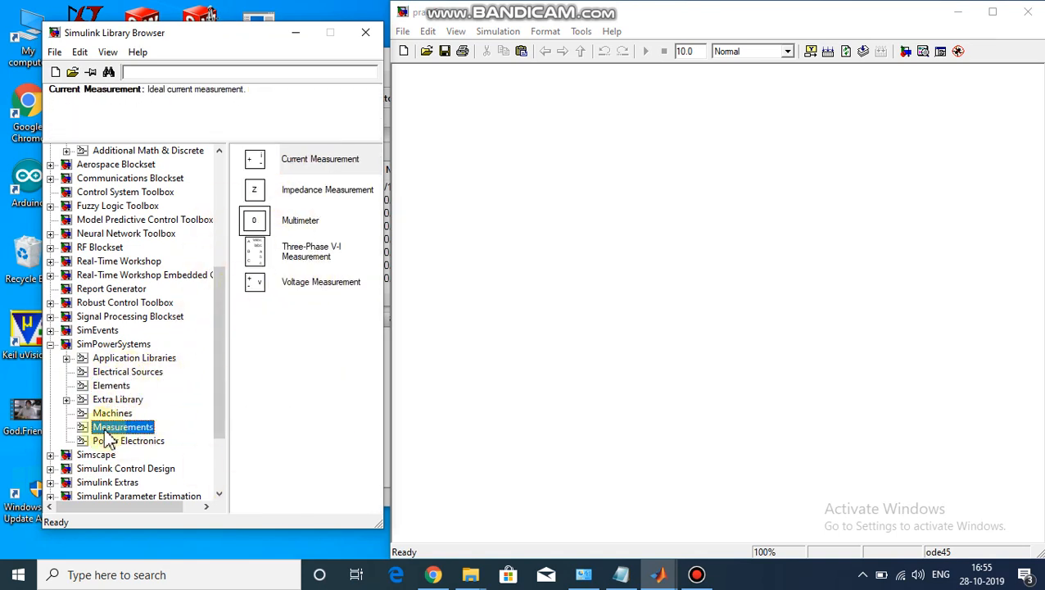
{"action": "left_click", "coordinate": [118, 442]}
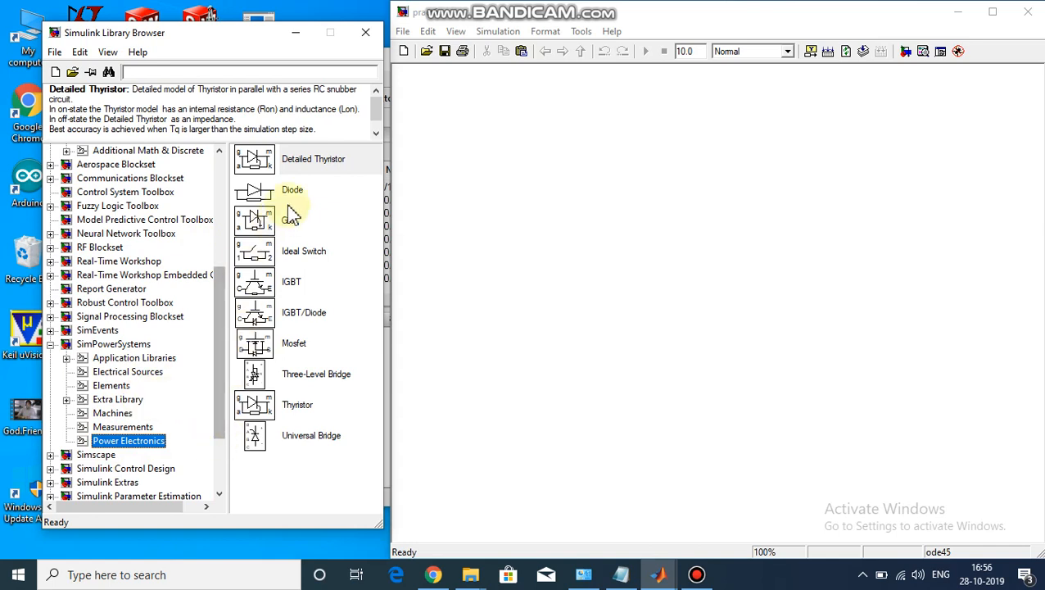
{"action": "left_click_drag", "start_coordinate": [292, 169], "coordinate": [721, 259]}
{"action": "left_click_drag", "start_coordinate": [304, 167], "coordinate": [809, 271]}
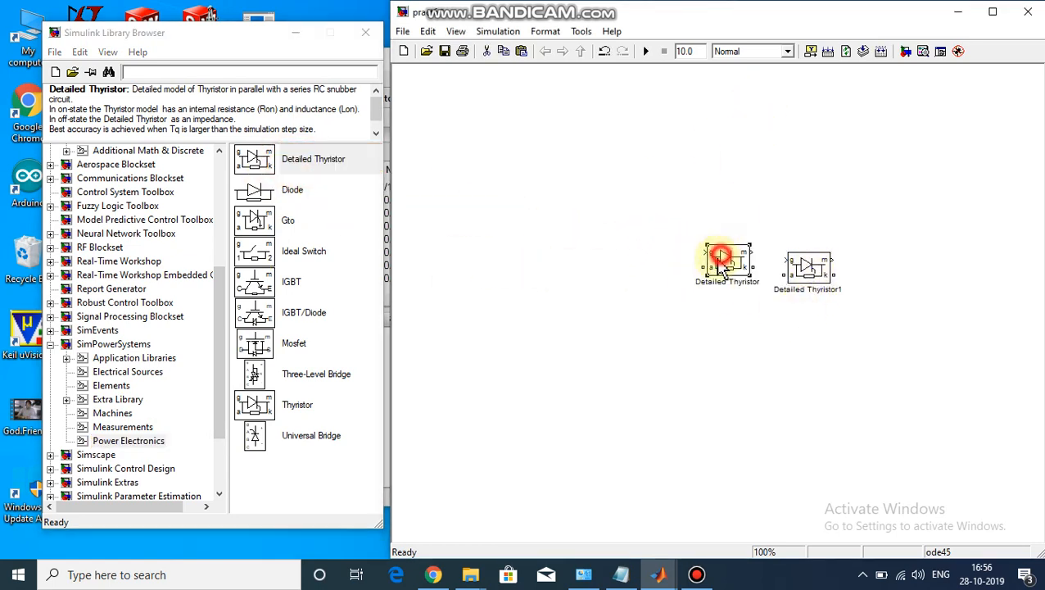
{"action": "left_click_drag", "start_coordinate": [720, 260], "coordinate": [625, 310]}
{"action": "left_click_drag", "start_coordinate": [796, 264], "coordinate": [807, 315]}
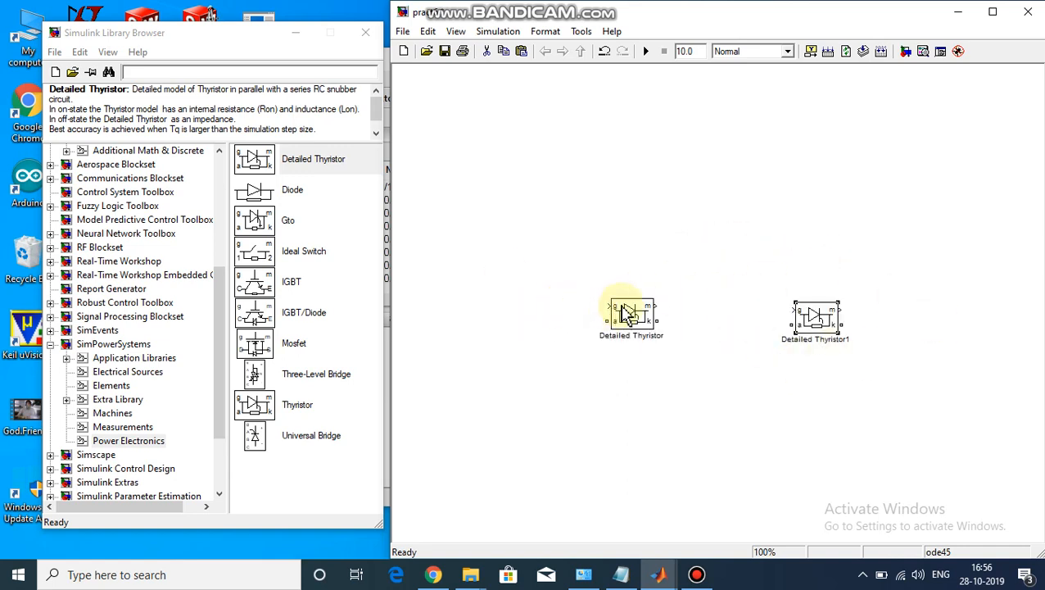
Step: Rotate both Detailed Thyristor blocks 90 degrees clockwise and adjust their positions side by side
{"action": "left_click", "coordinate": [627, 313]}
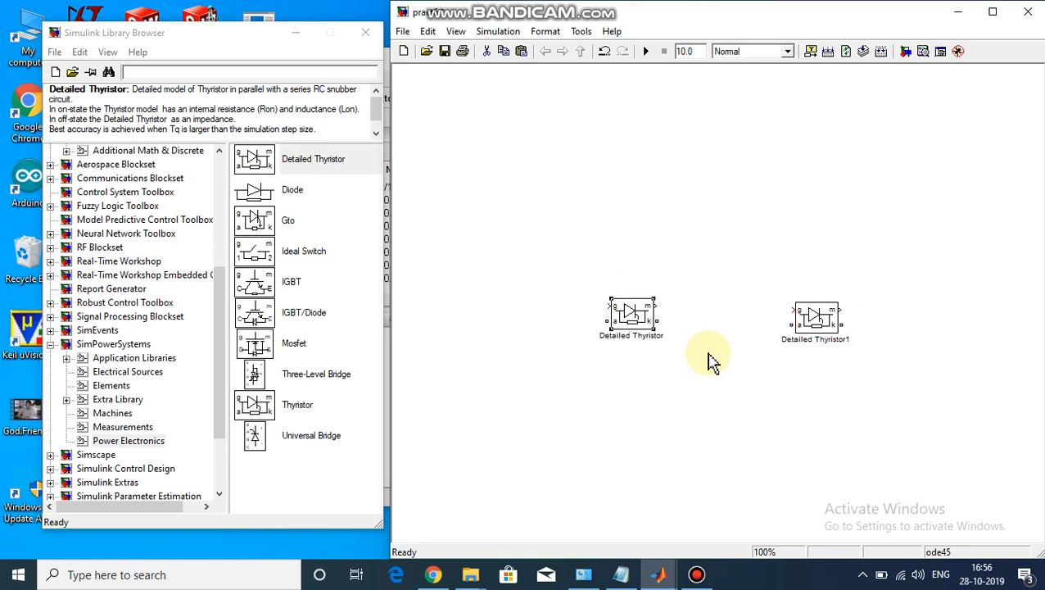
{"action": "key", "text": "ctrl+r"}
{"action": "left_click", "coordinate": [819, 318]}
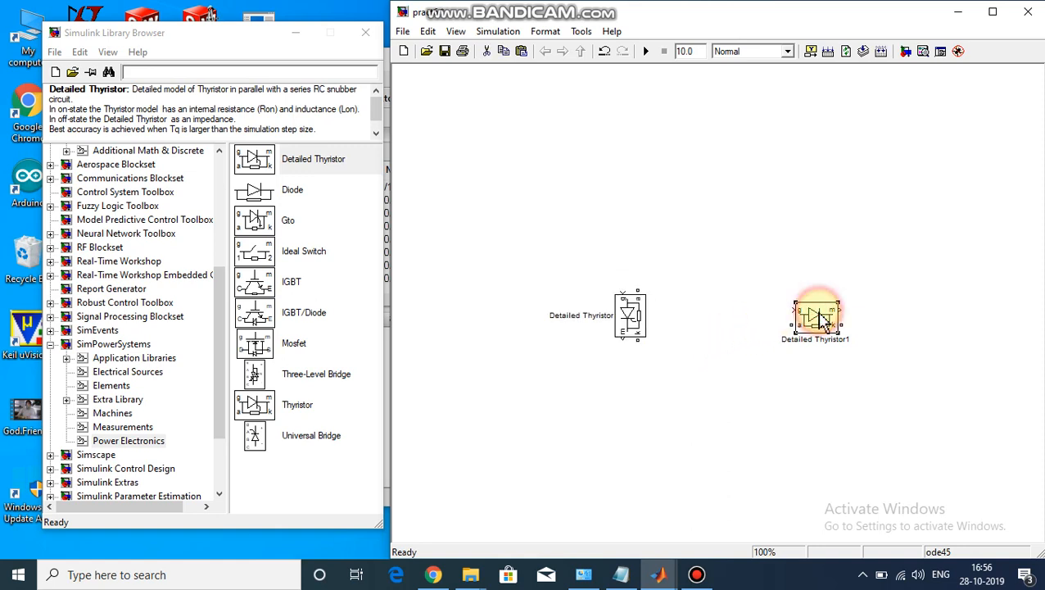
{"action": "key", "text": "ctrl+r"}
{"action": "mouse_move", "coordinate": [812, 315]}
{"action": "left_mouse_down"}
{"action": "mouse_move", "coordinate": [751, 319]}
{"action": "mouse_move", "coordinate": [802, 316]}
{"action": "left_mouse_up"}
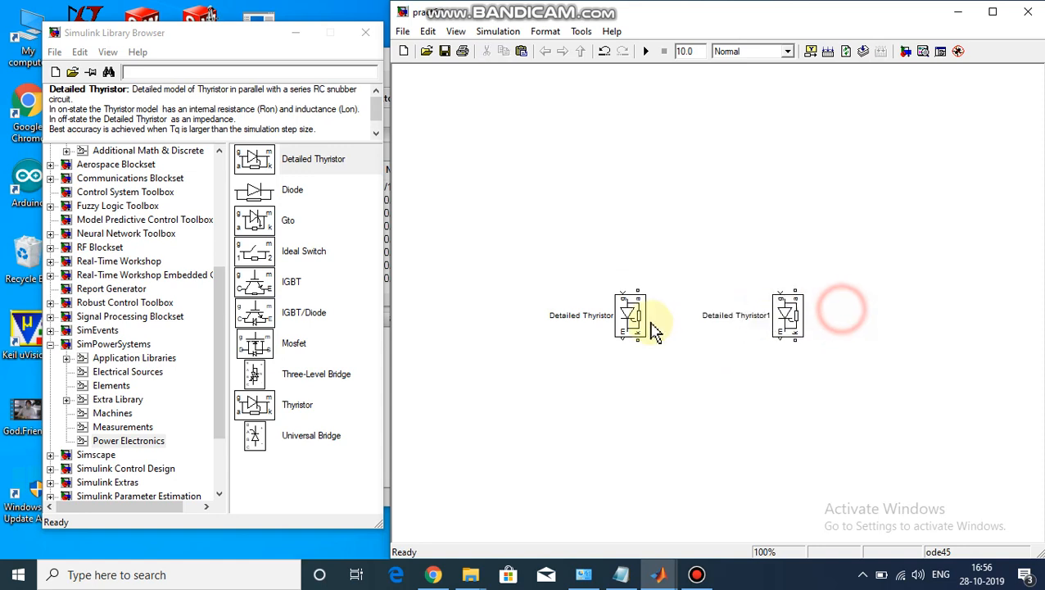
{"action": "left_click_drag", "start_coordinate": [634, 318], "coordinate": [630, 326]}
{"action": "left_click", "coordinate": [789, 235]}
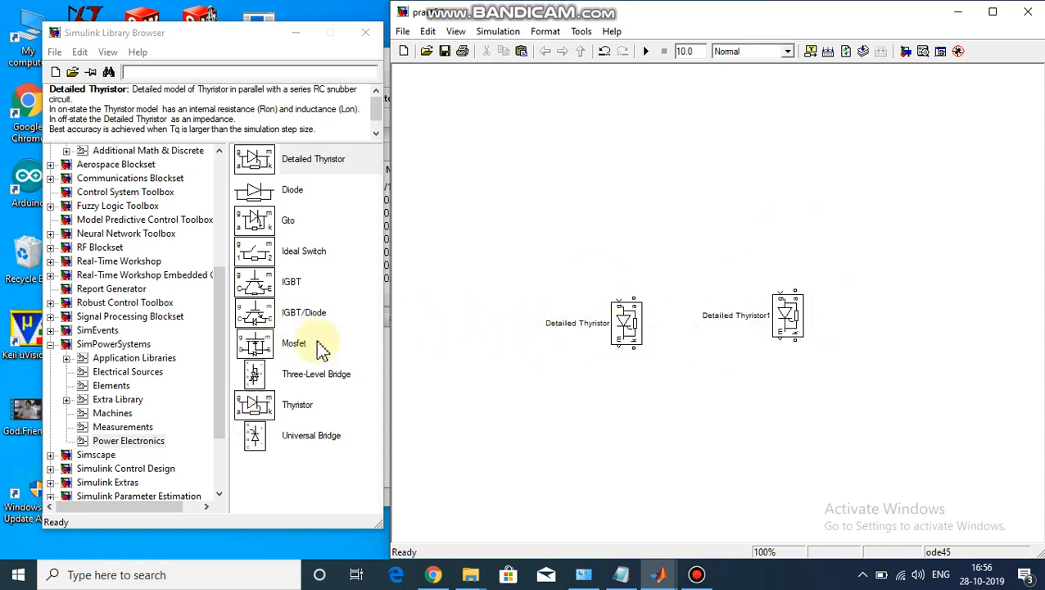
Step: Add three Series RLC Branch blocks from the SimPowerSystems Elements library above the two thyristors
{"action": "left_click", "coordinate": [127, 385]}
{"action": "scroll", "coordinate": [303, 360], "scroll_direction": "down", "scroll_amount": 2}
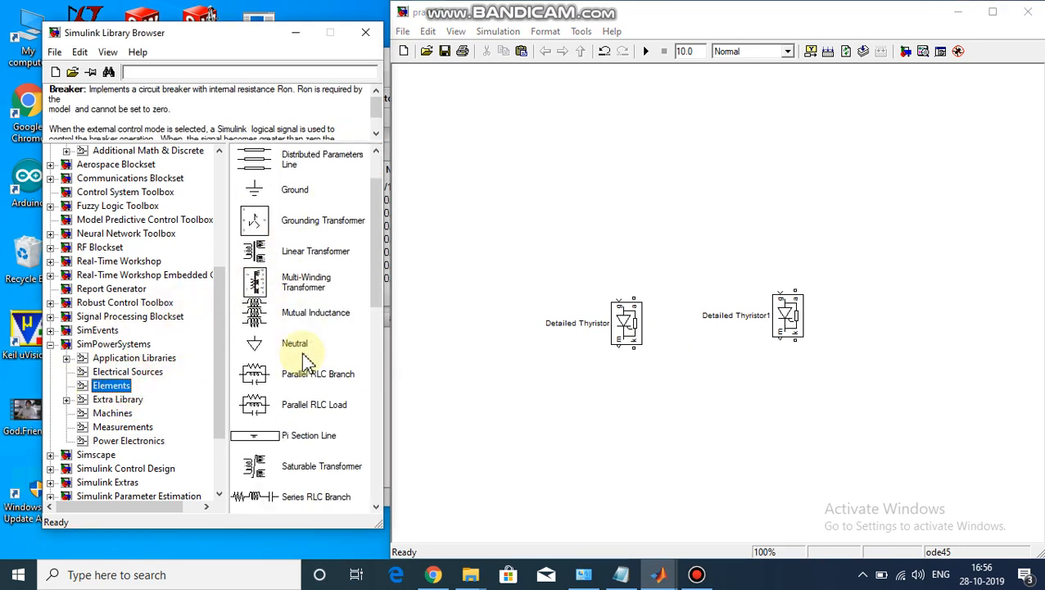
{"action": "scroll", "coordinate": [304, 361], "scroll_direction": "down", "scroll_amount": 1}
{"action": "scroll", "coordinate": [322, 374], "scroll_direction": "down", "scroll_amount": 2}
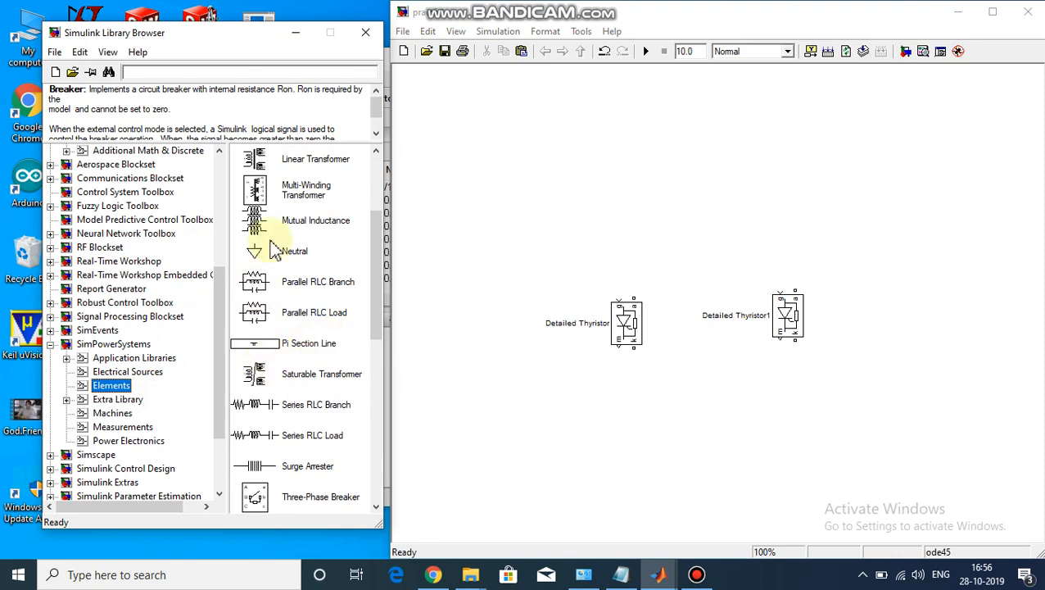
{"action": "scroll", "coordinate": [303, 352], "scroll_direction": "down", "scroll_amount": 1}
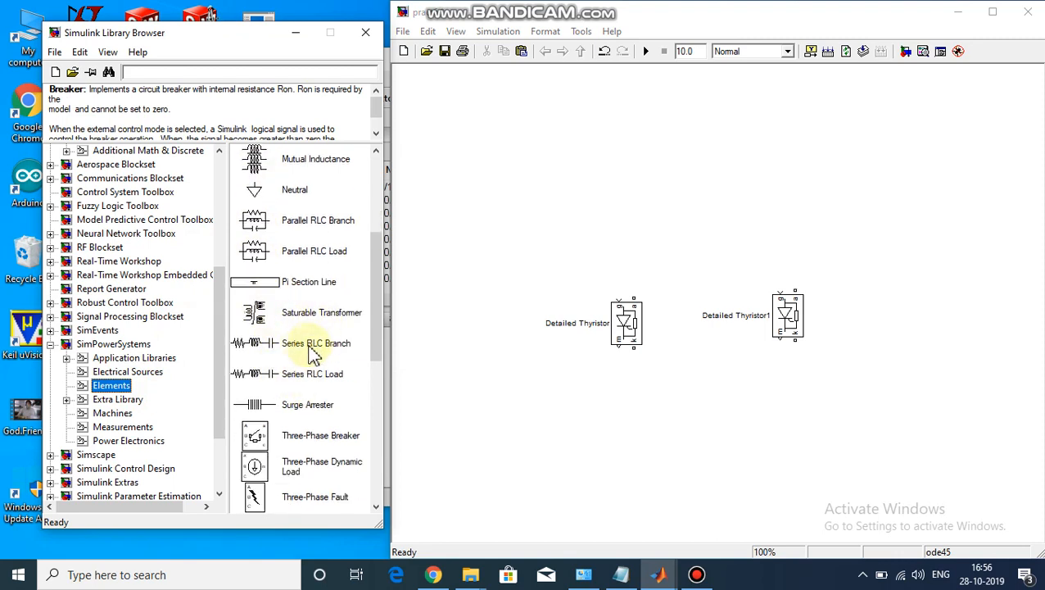
{"action": "left_click_drag", "start_coordinate": [259, 352], "coordinate": [746, 203]}
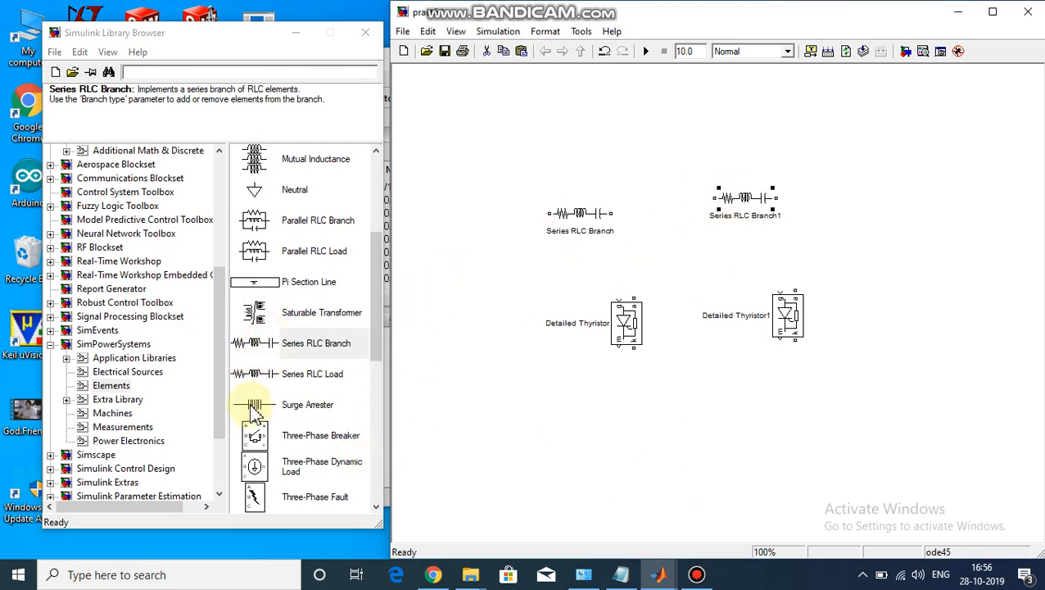
{"action": "left_click_drag", "start_coordinate": [279, 345], "coordinate": [688, 277]}
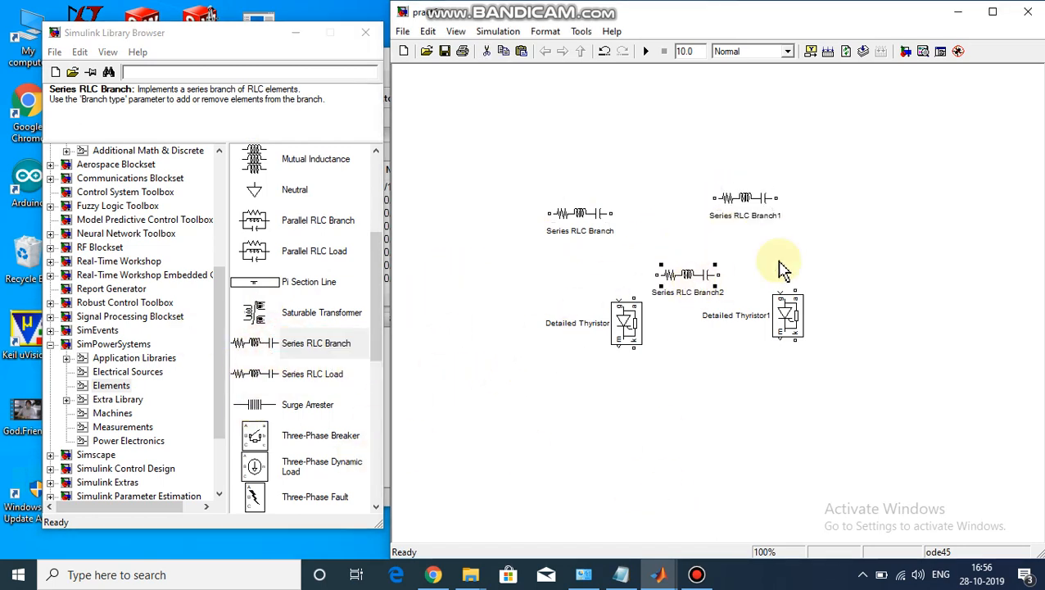
{"action": "left_click", "coordinate": [863, 223]}
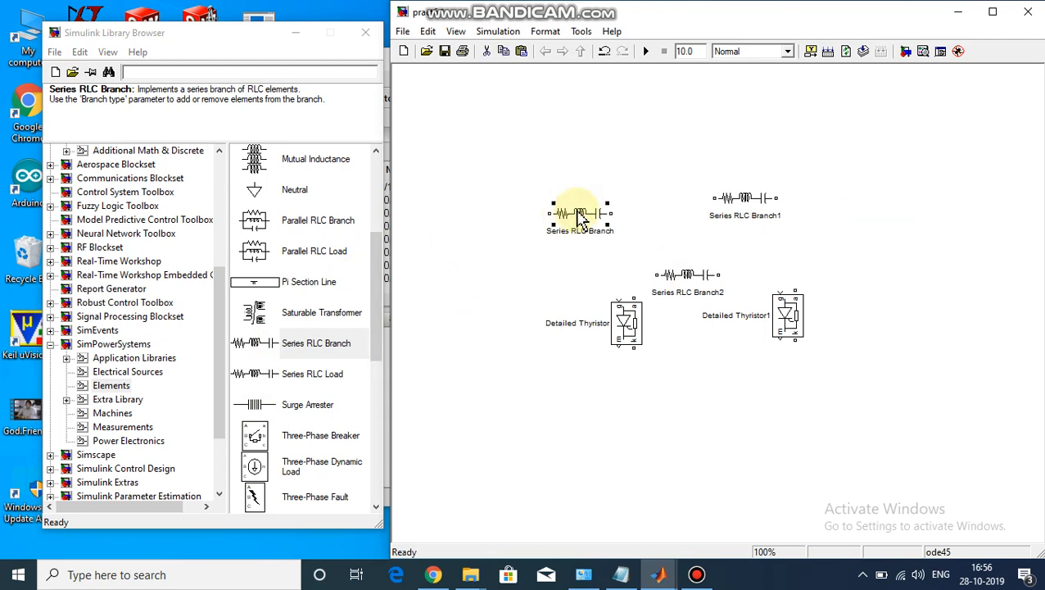
Step: Change the first Series RLC Branch to branch type R with a resistance of 6 ohms
{"action": "double_click", "coordinate": [580, 216]}
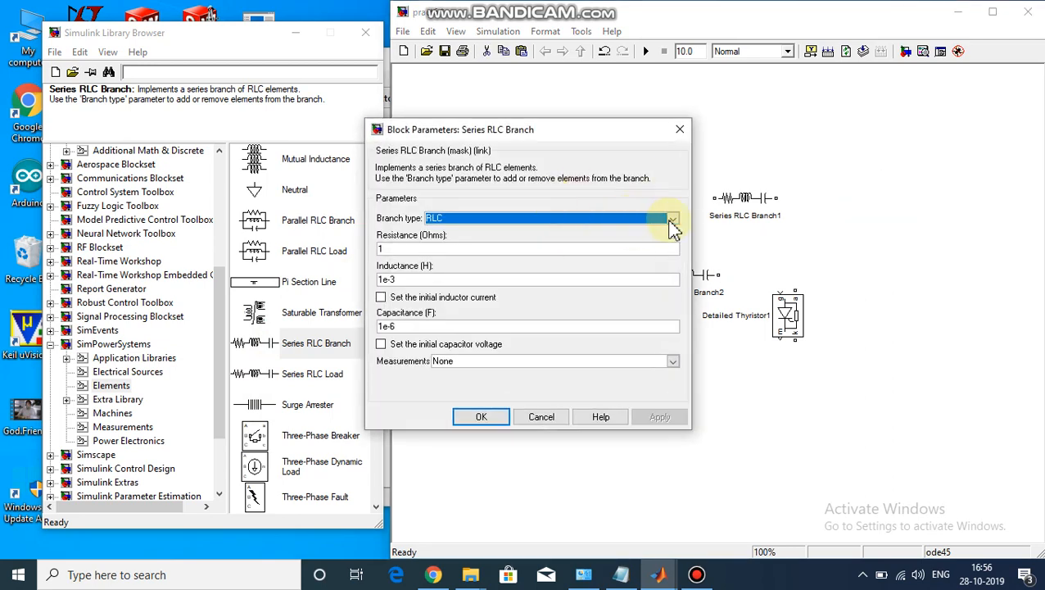
{"action": "left_click", "coordinate": [671, 219]}
{"action": "left_click", "coordinate": [544, 241]}
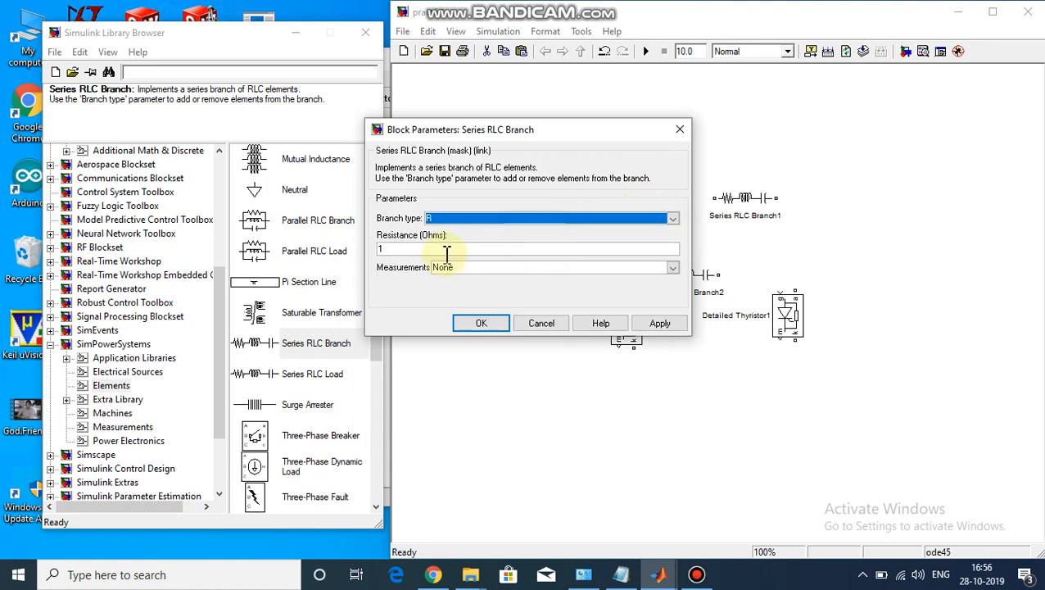
{"action": "double_click", "coordinate": [443, 250]}
{"action": "type", "text": "R"}
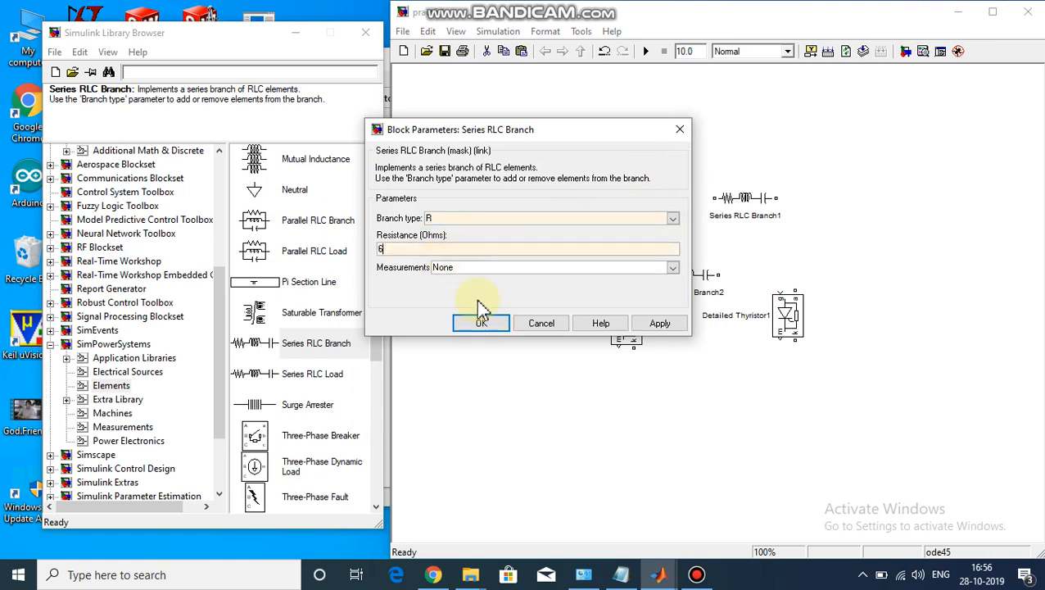
{"action": "left_click", "coordinate": [481, 322]}
Step: Change Series RLC Branch1 to type R with 6 ohms and move both resistors so each sits above a thyristor
{"action": "left_click", "coordinate": [741, 197]}
{"action": "double_click", "coordinate": [741, 196]}
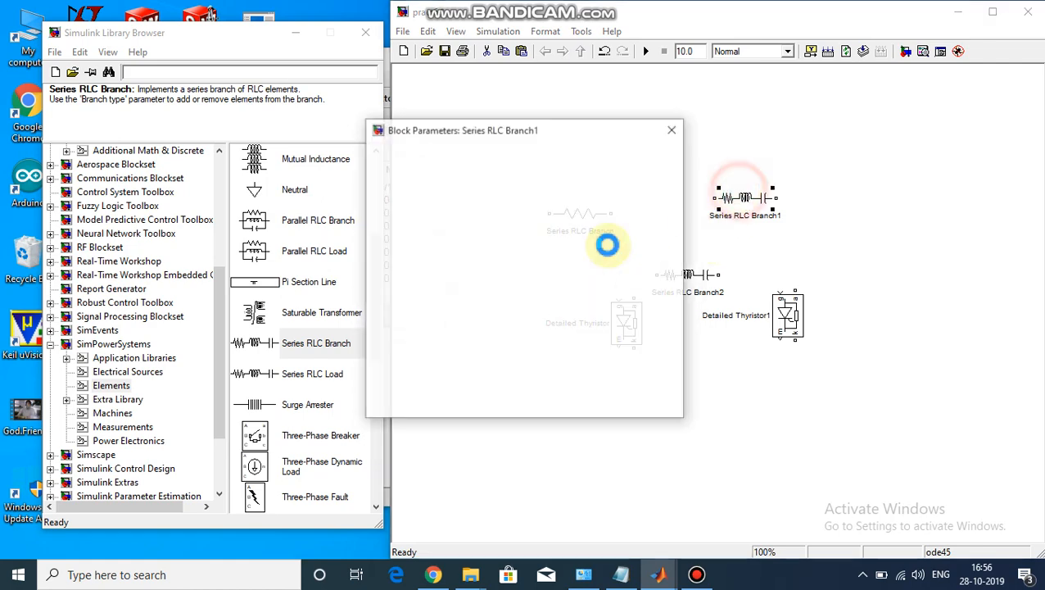
{"action": "left_click", "coordinate": [673, 218]}
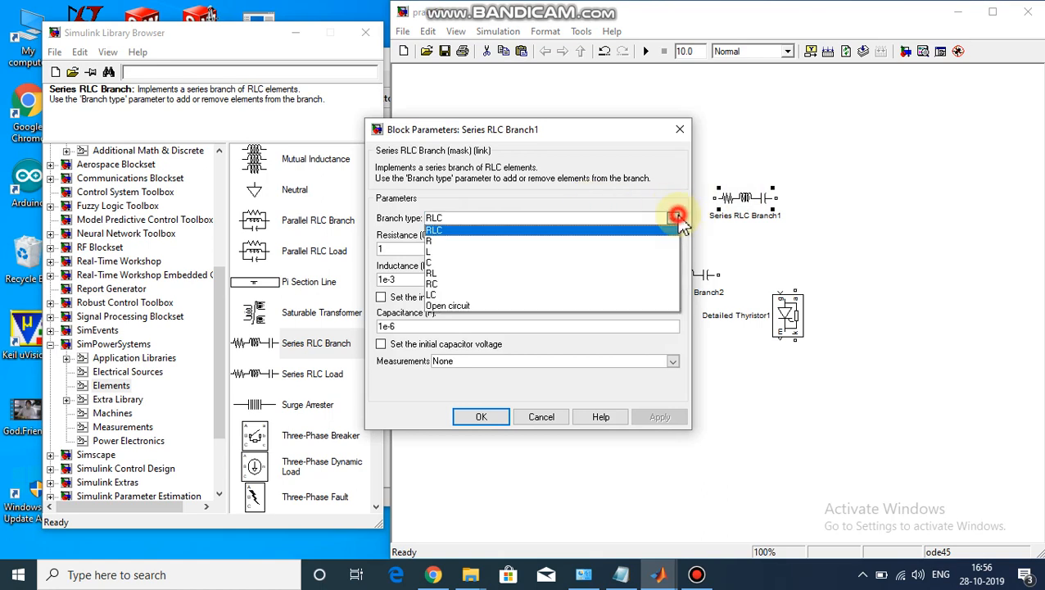
{"action": "left_click", "coordinate": [483, 241]}
{"action": "double_click", "coordinate": [416, 250]}
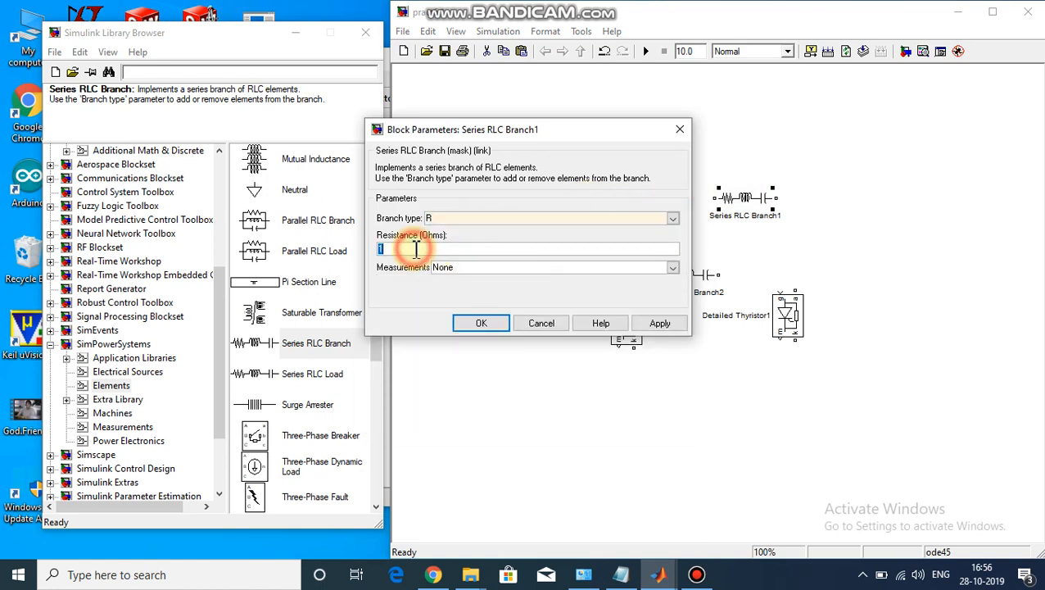
{"action": "type", "text": "R"}
{"action": "left_click", "coordinate": [494, 324]}
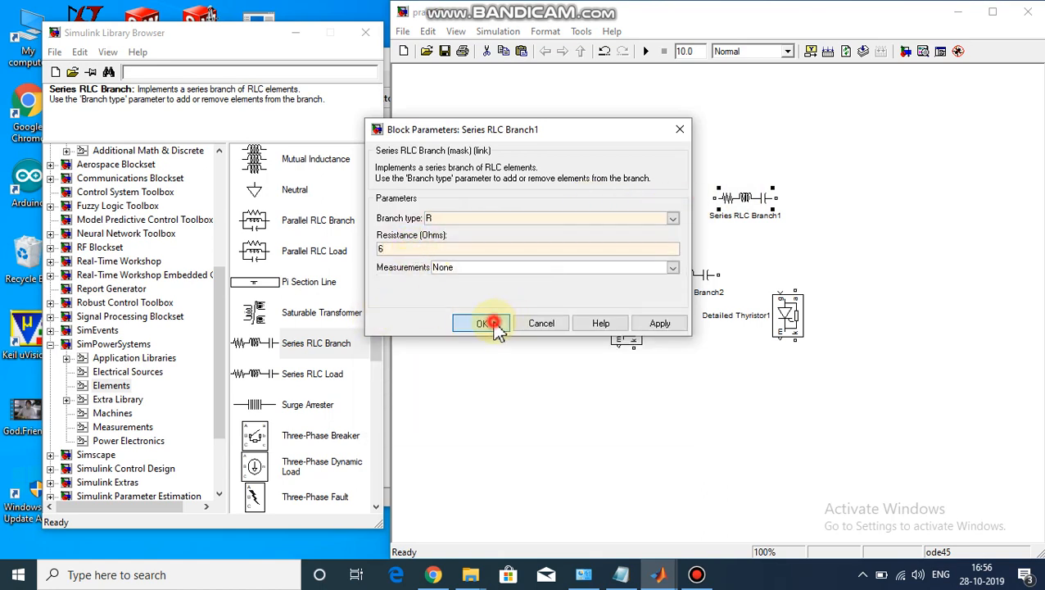
{"action": "left_click_drag", "start_coordinate": [592, 215], "coordinate": [618, 188]}
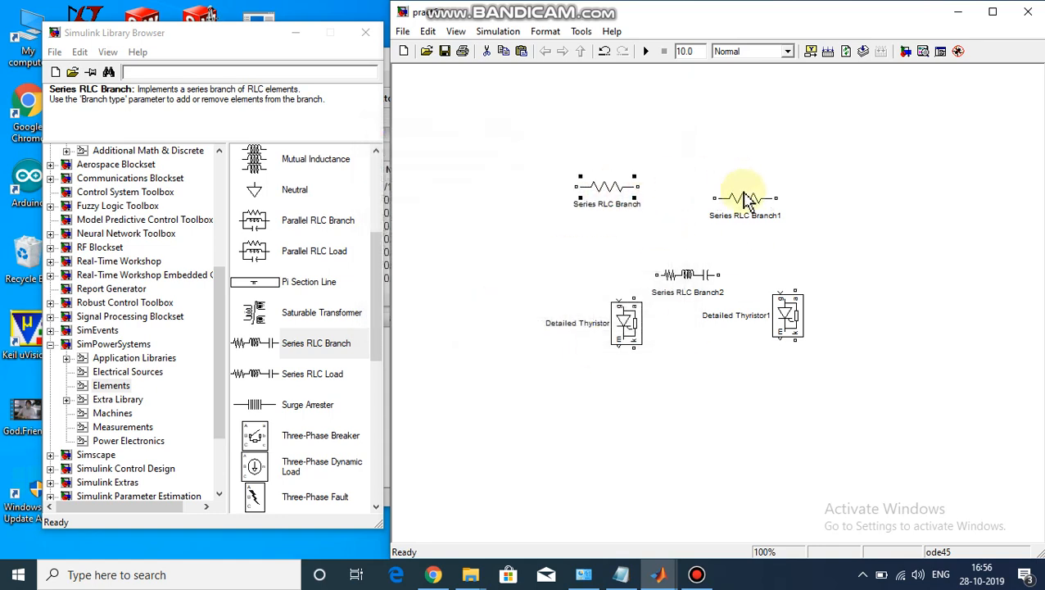
{"action": "left_click_drag", "start_coordinate": [743, 200], "coordinate": [798, 193]}
Step: Change Series RLC Branch2 to branch type C with a capacitance of 14.44e-6 F
{"action": "double_click", "coordinate": [688, 275]}
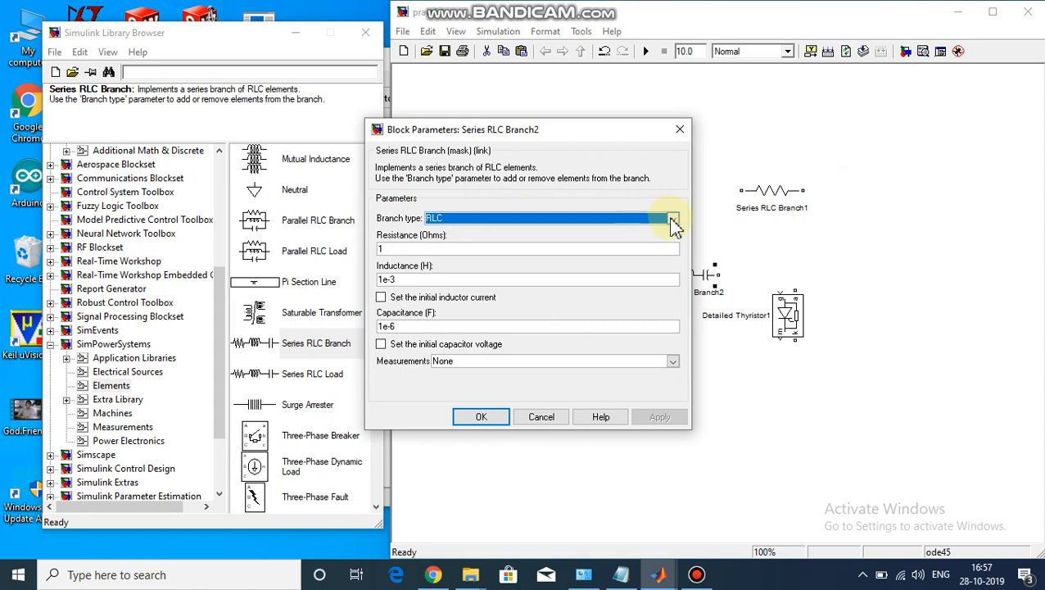
{"action": "left_click", "coordinate": [670, 218]}
{"action": "left_click", "coordinate": [534, 262]}
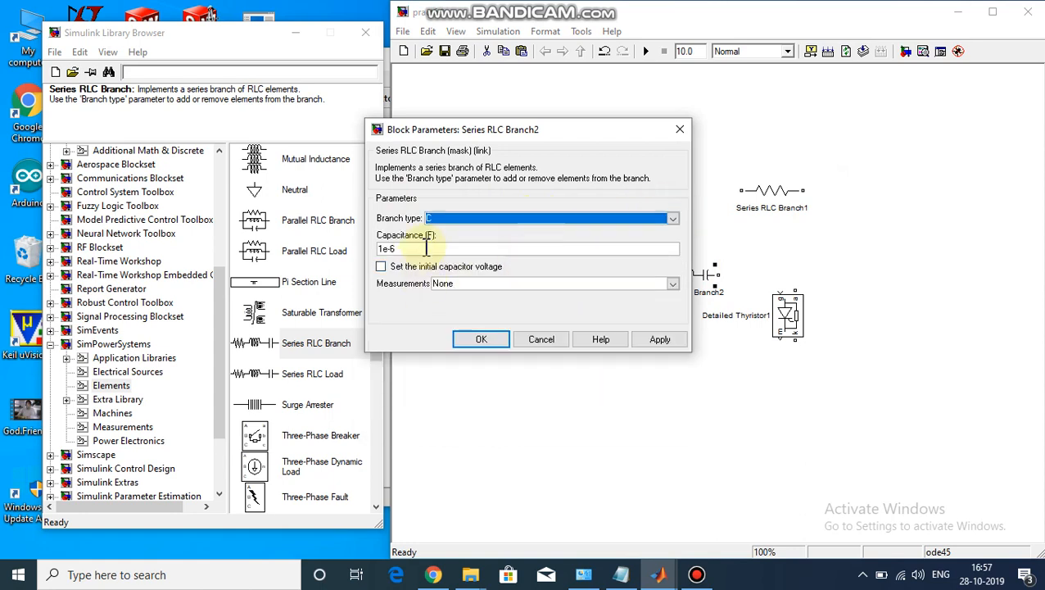
{"action": "left_click_drag", "start_coordinate": [425, 247], "coordinate": [381, 252]}
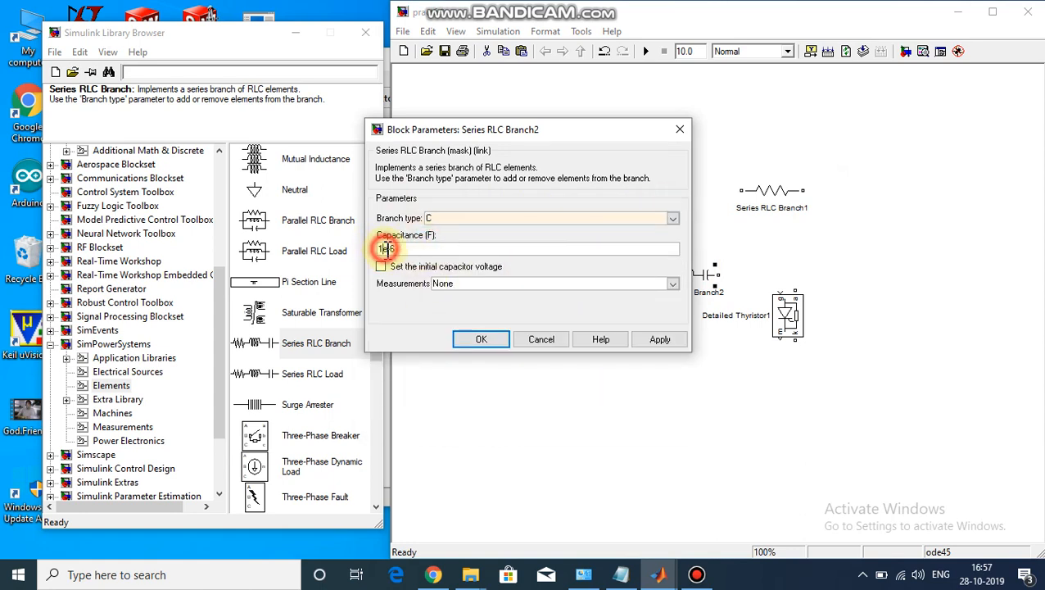
{"action": "left_click", "coordinate": [385, 250]}
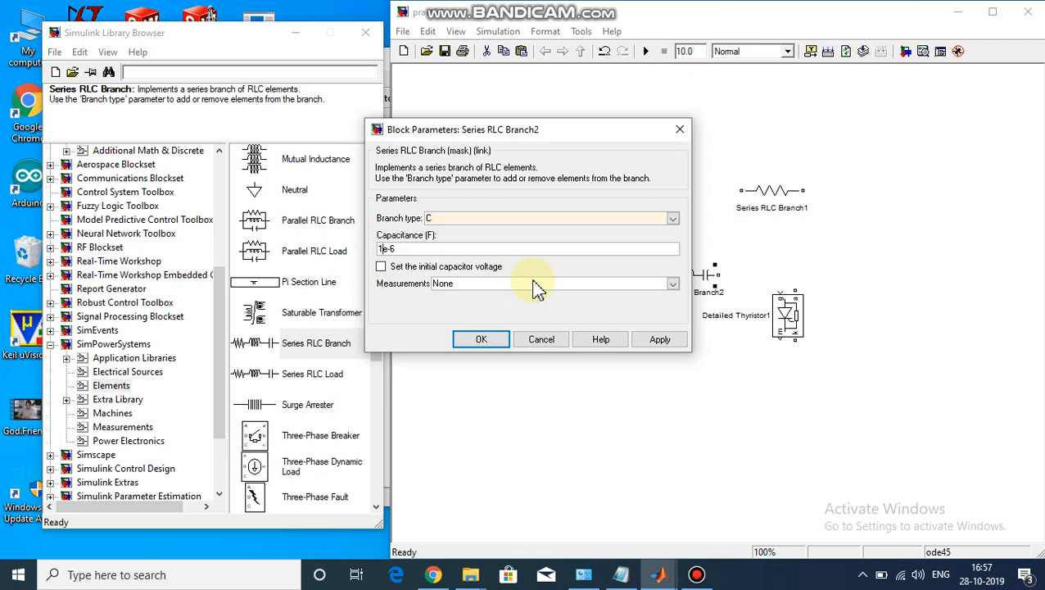
{"action": "type", "text": "4.44"}
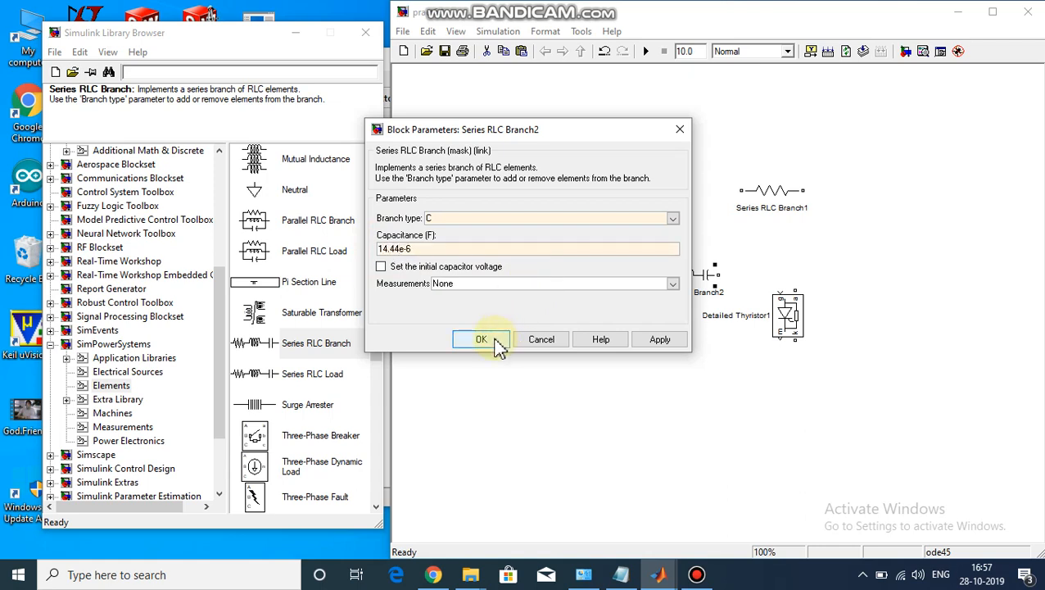
{"action": "left_click", "coordinate": [495, 343]}
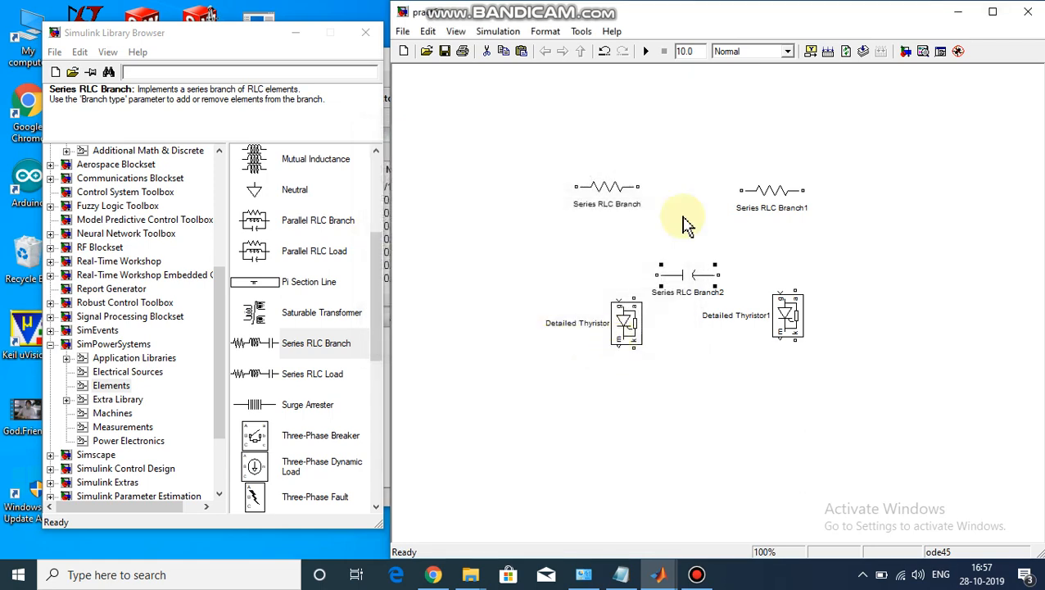
Step: Rotate both resistor branches 90 degrees to stand vertically and position them above the two thyristors
{"action": "left_click_drag", "start_coordinate": [774, 195], "coordinate": [782, 207]}
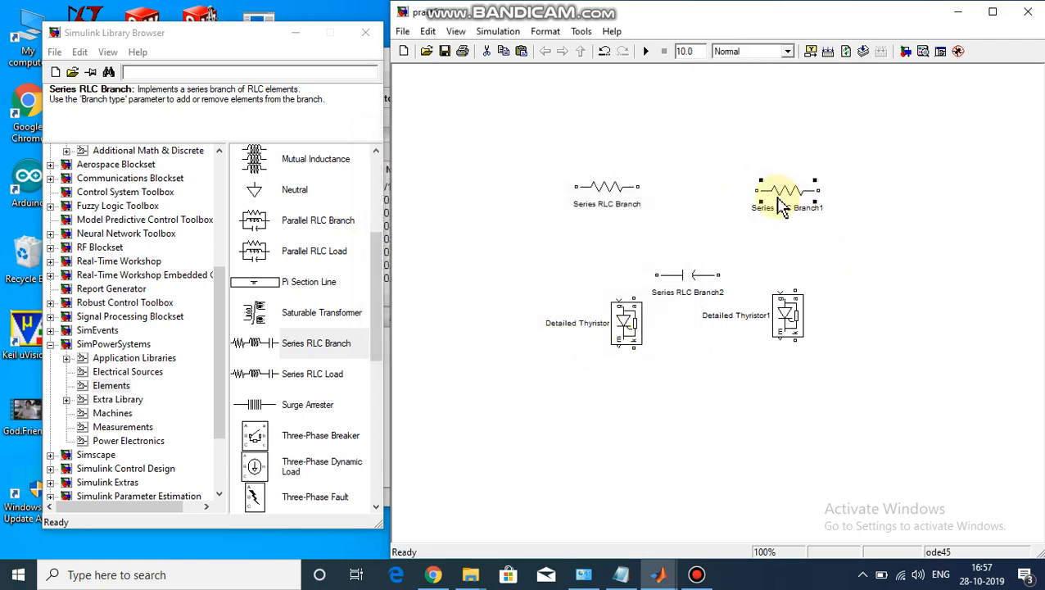
{"action": "key", "text": "ctrl+r"}
{"action": "left_click", "coordinate": [607, 188]}
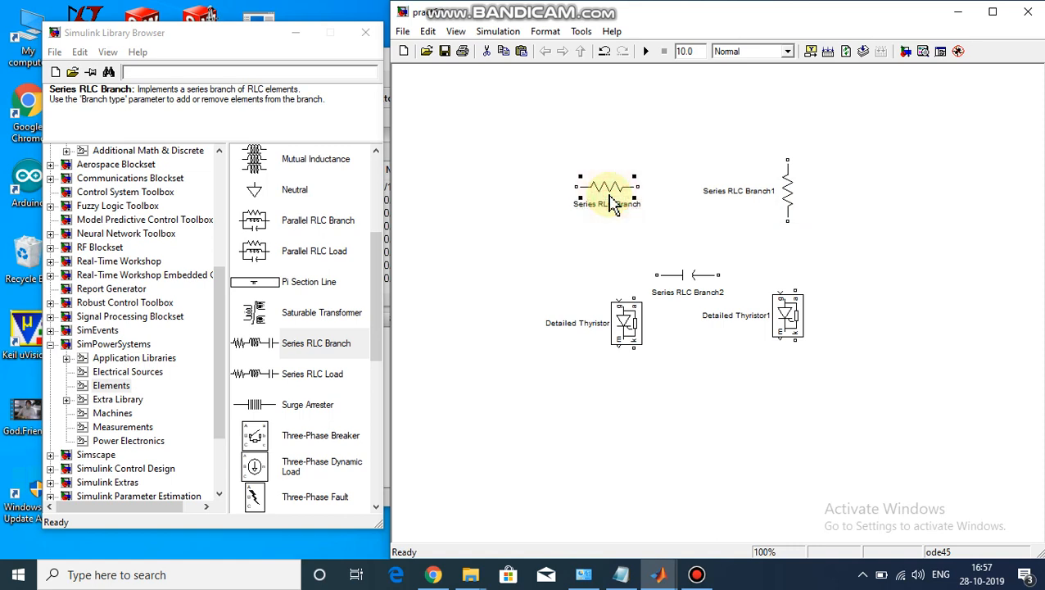
{"action": "key", "text": "ctrl+r"}
{"action": "left_click_drag", "start_coordinate": [605, 187], "coordinate": [597, 217]}
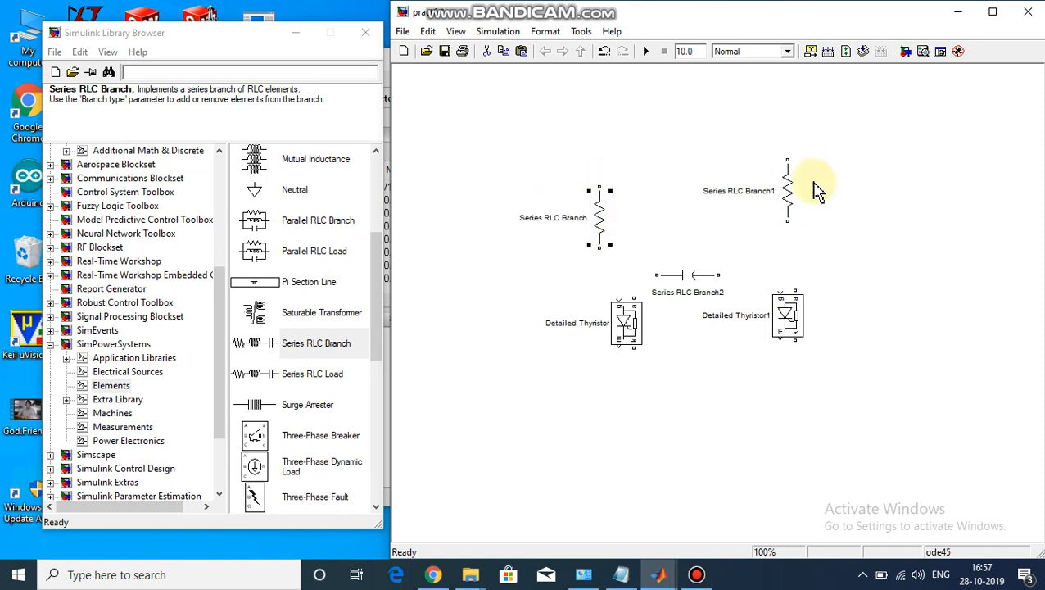
{"action": "left_click_drag", "start_coordinate": [794, 196], "coordinate": [799, 211]}
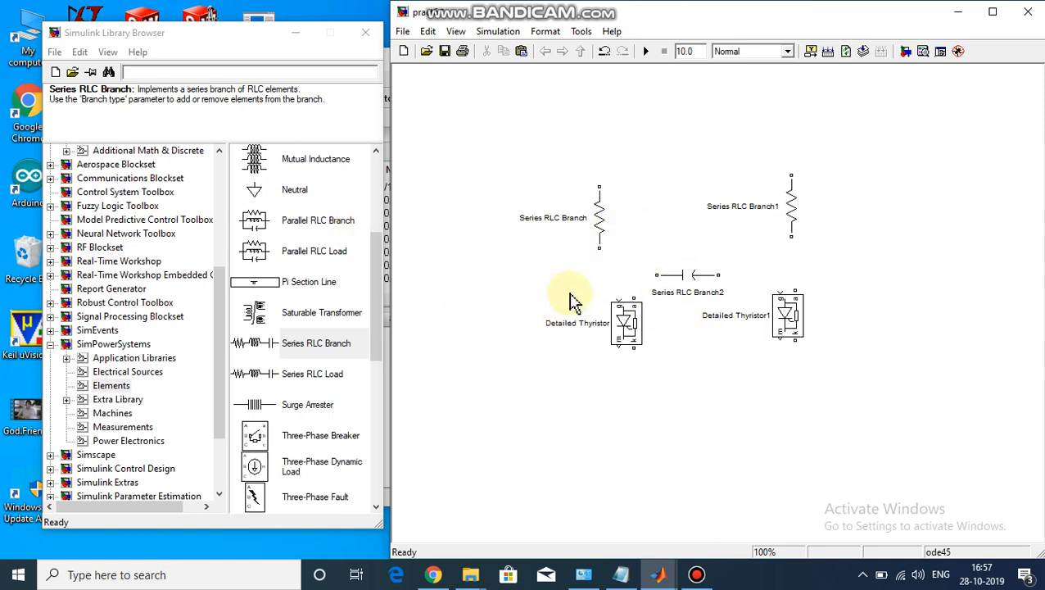
Step: Add a DC Voltage Source from the SimPowerSystems Electrical Sources library to the left of the resistors
{"action": "left_click", "coordinate": [128, 442]}
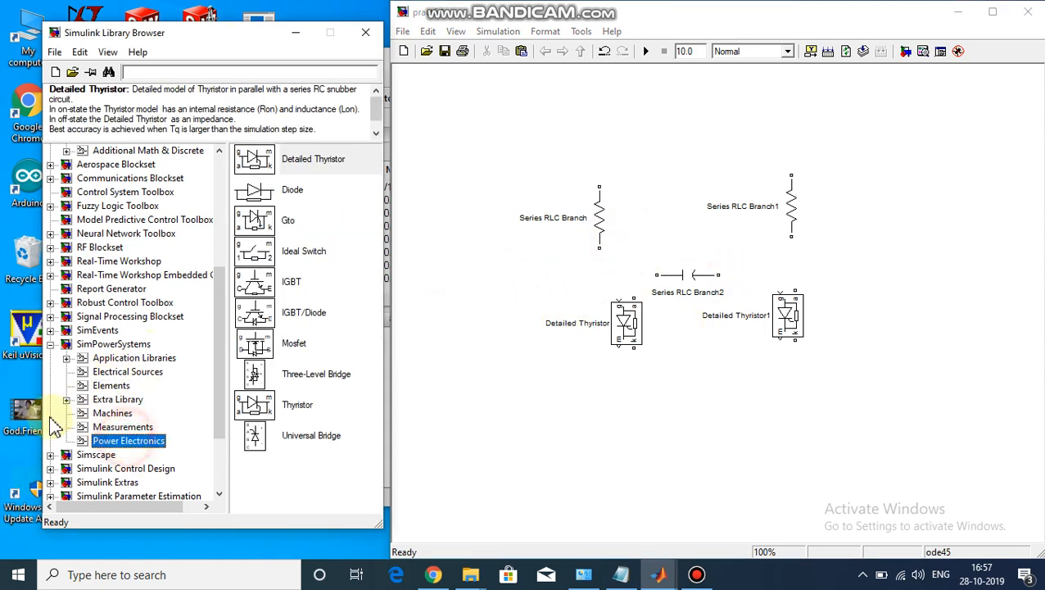
{"action": "left_click", "coordinate": [123, 373]}
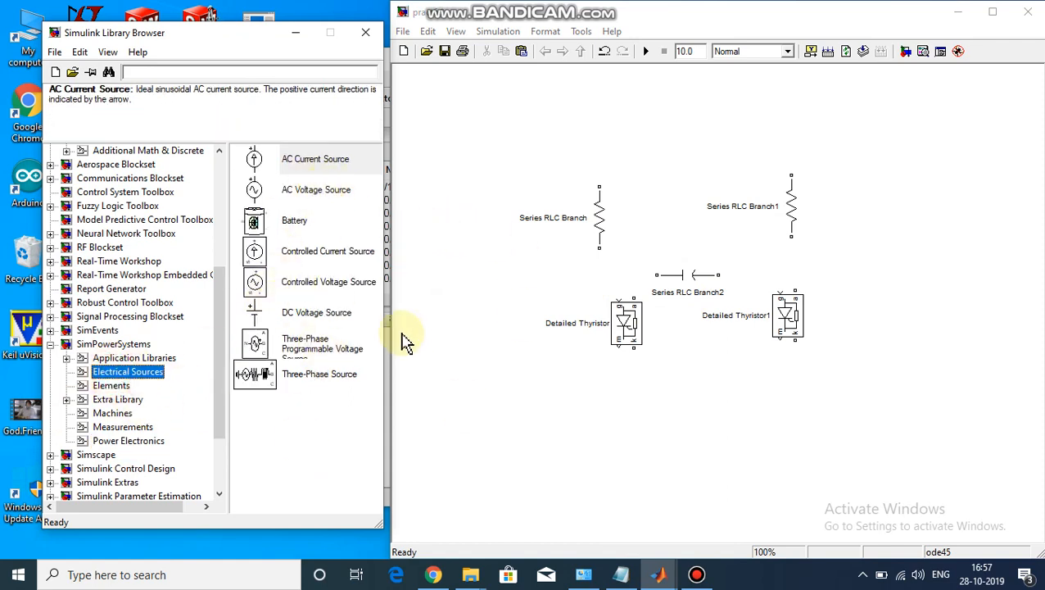
{"action": "left_click_drag", "start_coordinate": [319, 329], "coordinate": [490, 291]}
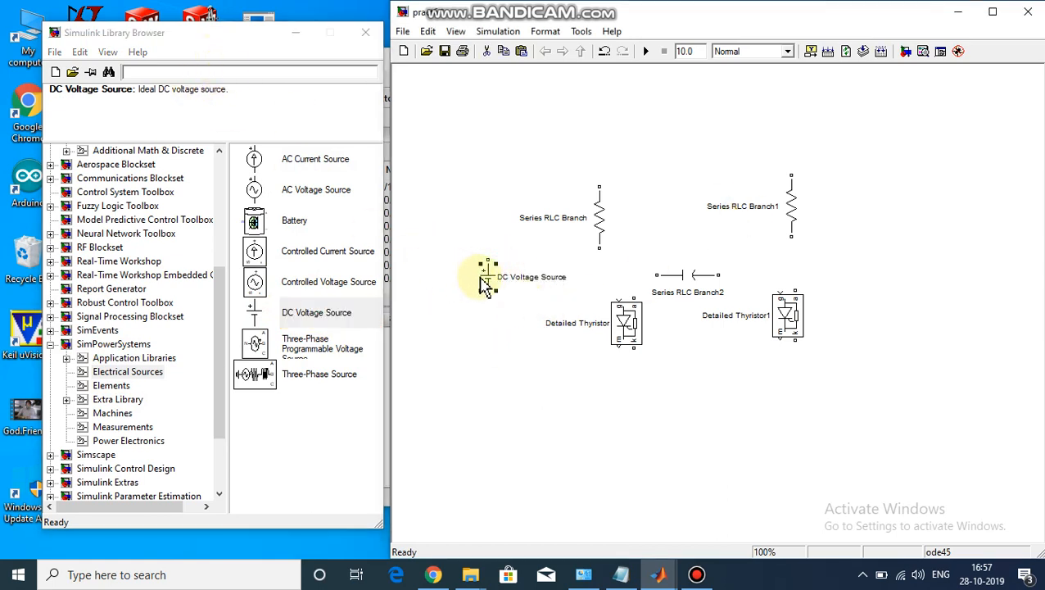
{"action": "left_click_drag", "start_coordinate": [483, 276], "coordinate": [450, 288]}
{"action": "left_click", "coordinate": [590, 401]}
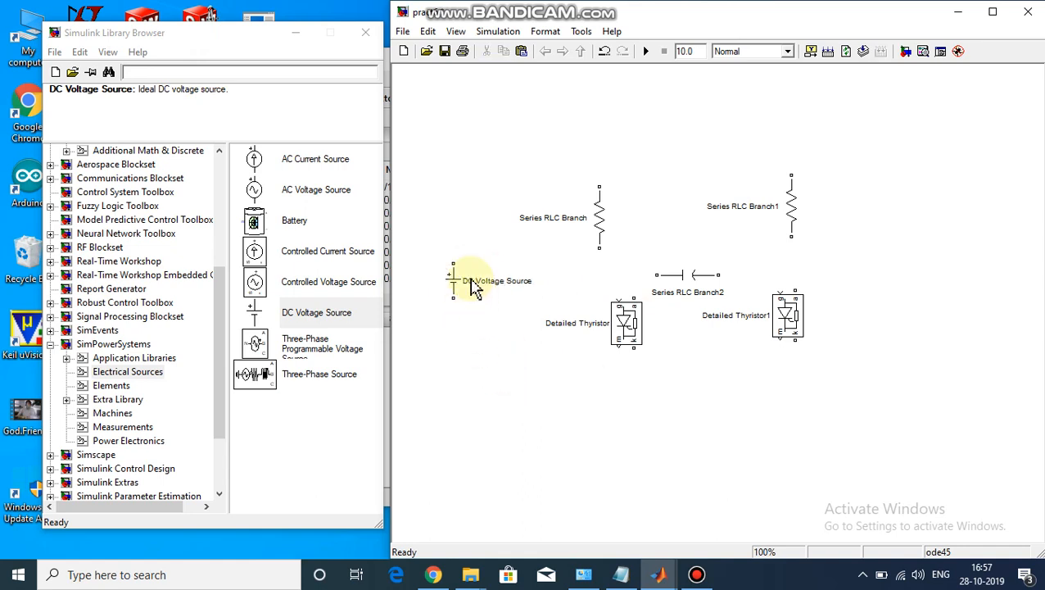
Step: Set the DC Voltage Source amplitude to 120 V
{"action": "double_click", "coordinate": [454, 282]}
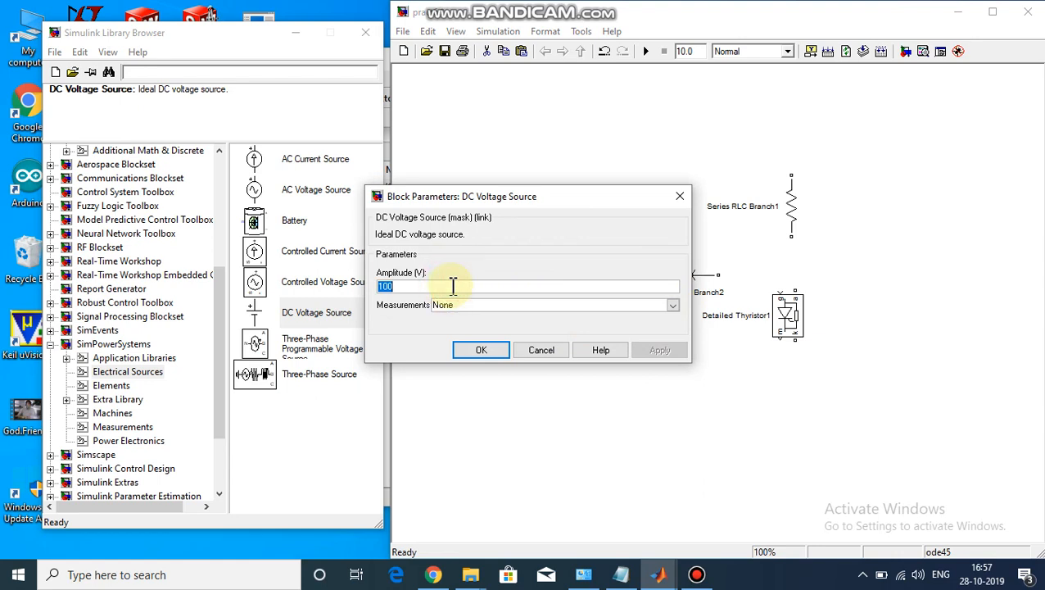
{"action": "type", "text": "1"}
{"action": "left_click", "coordinate": [480, 348]}
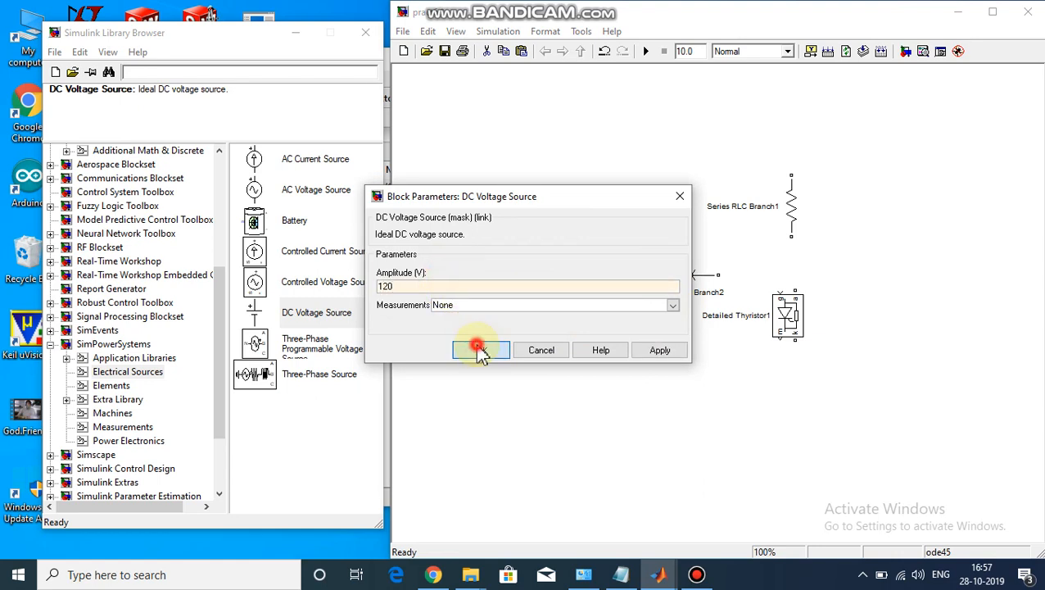
{"action": "left_click", "coordinate": [587, 479]}
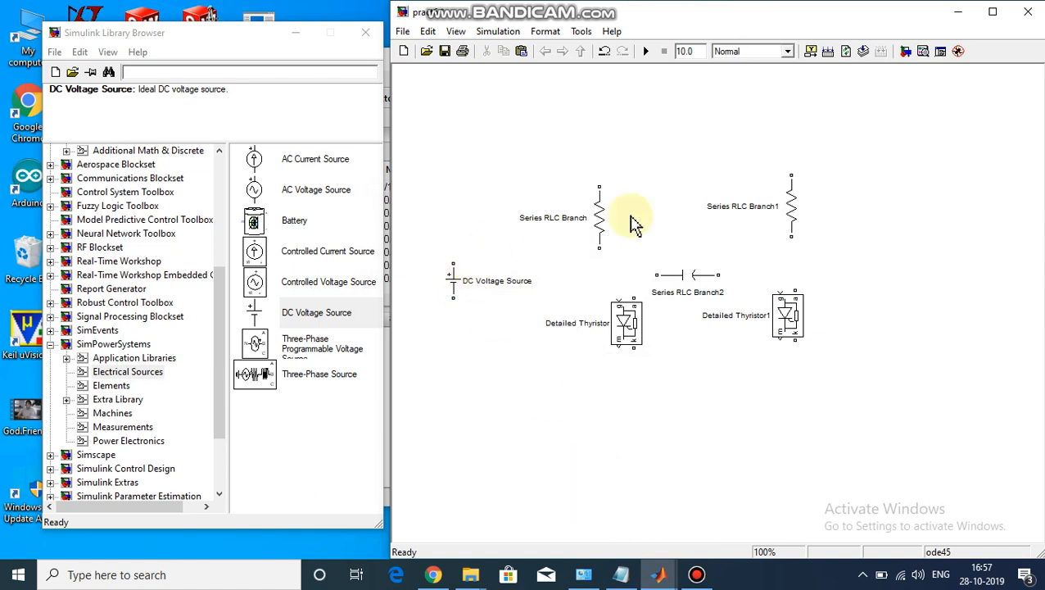
Step: Move the DC Voltage Source farther left and lower Series RLC Branch1 level with the first resistor
{"action": "left_click_drag", "start_coordinate": [452, 283], "coordinate": [433, 282]}
{"action": "left_click", "coordinate": [525, 443]}
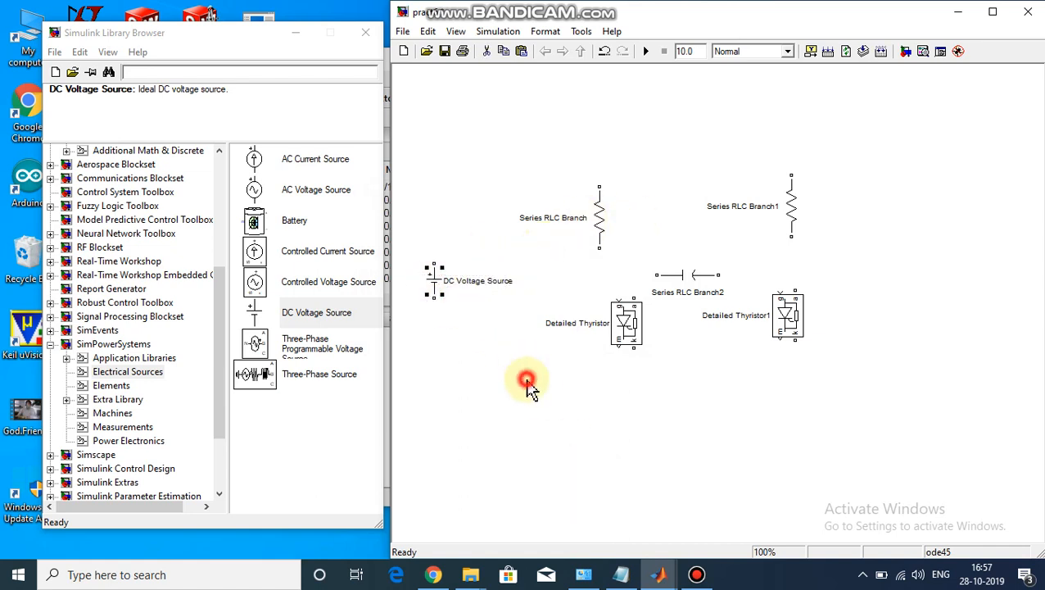
{"action": "left_click", "coordinate": [793, 203]}
{"action": "left_click_drag", "start_coordinate": [797, 221], "coordinate": [793, 226]}
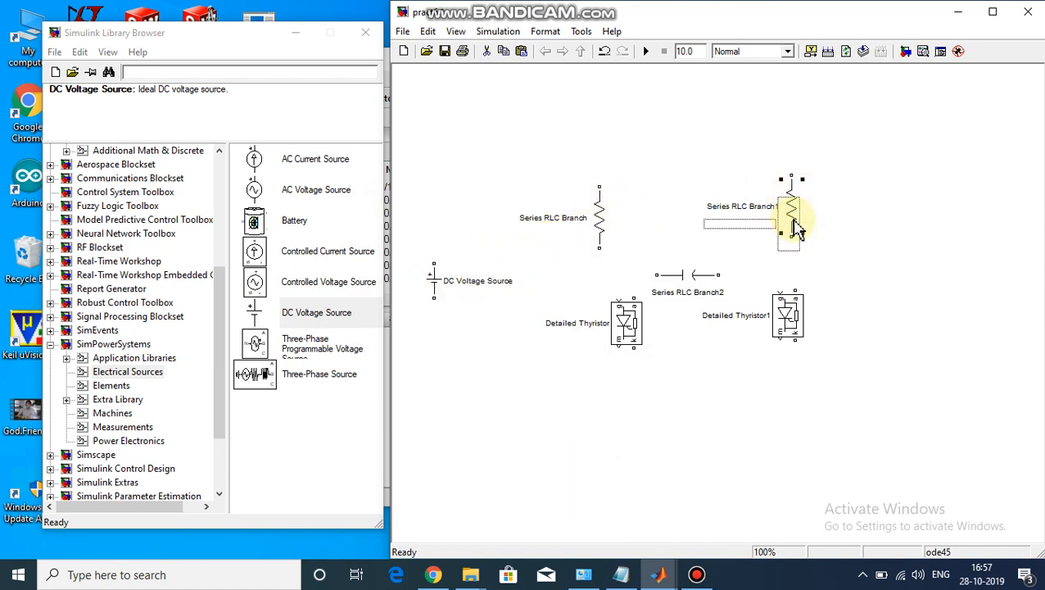
{"action": "left_click", "coordinate": [844, 180]}
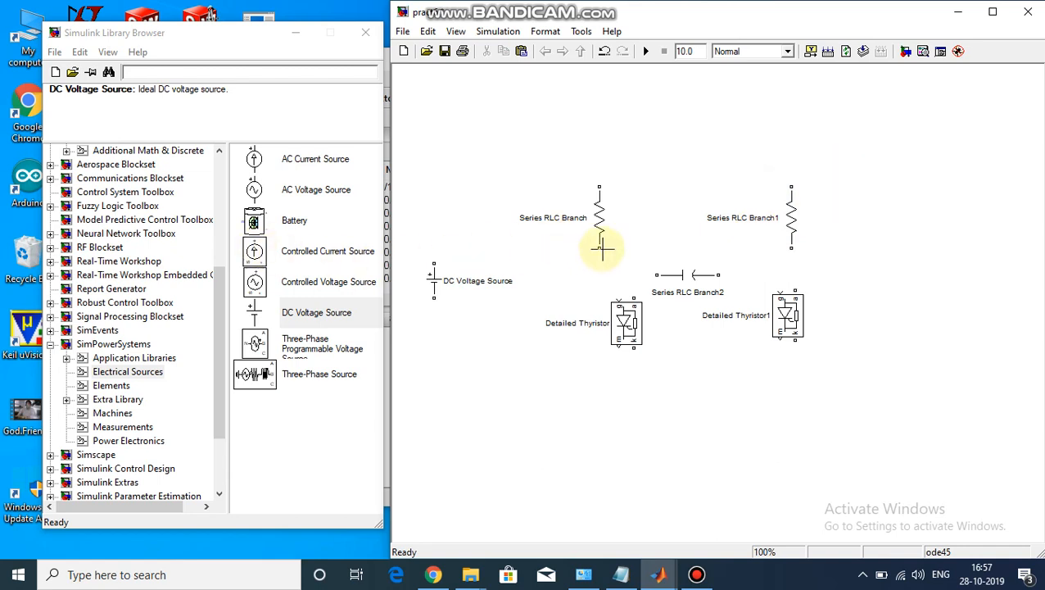
Step: Wire the DC source's positive terminal to the upper ends of both resistors and connect the capacitor between their lower ends
{"action": "mouse_move", "coordinate": [602, 248]}
{"action": "left_mouse_down"}
{"action": "mouse_move", "coordinate": [796, 251]}
{"action": "mouse_move", "coordinate": [690, 228]}
{"action": "mouse_move", "coordinate": [626, 249]}
{"action": "left_mouse_up"}
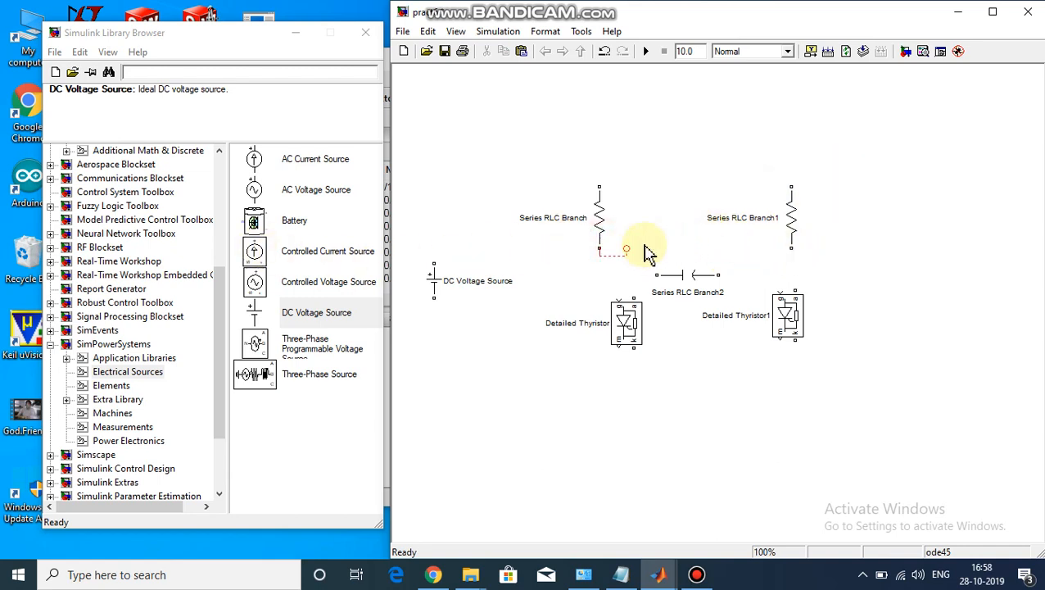
{"action": "key", "text": "ctrl+z"}
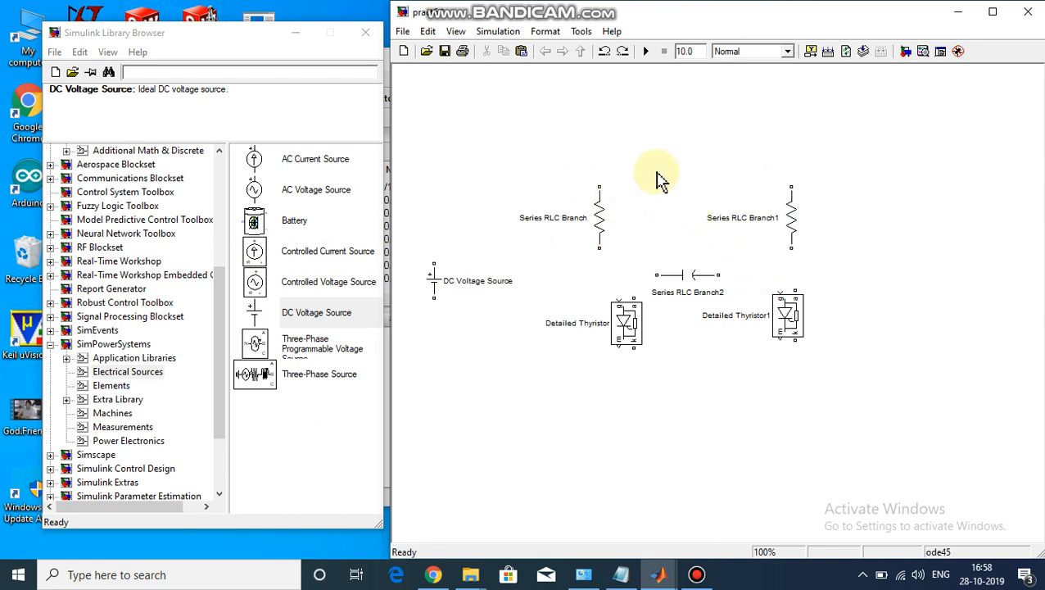
{"action": "mouse_move", "coordinate": [434, 262]}
{"action": "left_mouse_down"}
{"action": "mouse_move", "coordinate": [494, 175]}
{"action": "mouse_move", "coordinate": [600, 193]}
{"action": "mouse_move", "coordinate": [759, 179]}
{"action": "mouse_move", "coordinate": [791, 187]}
{"action": "left_mouse_up"}
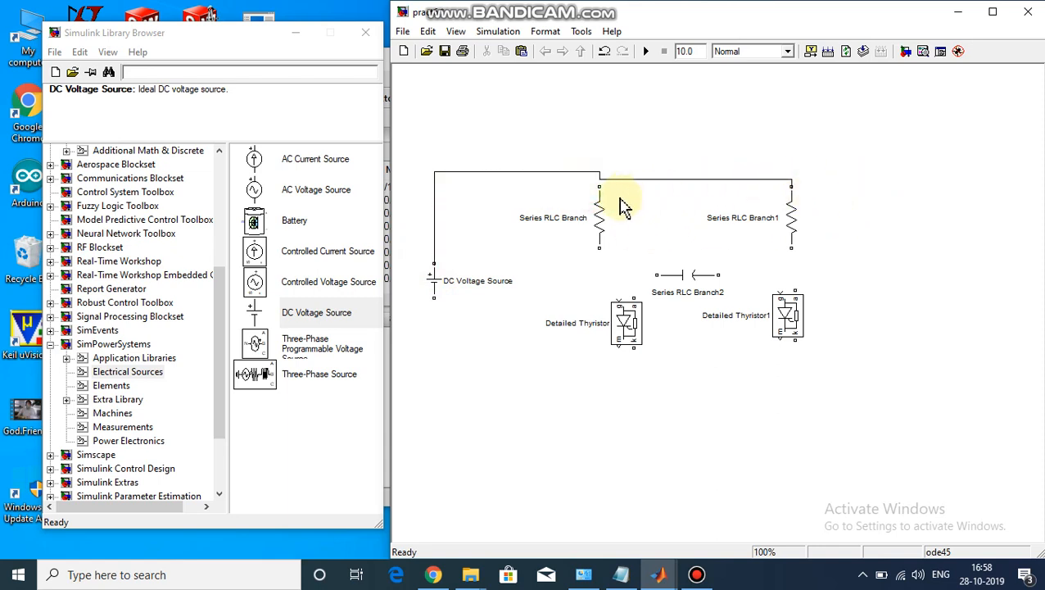
{"action": "left_click_drag", "start_coordinate": [599, 186], "coordinate": [602, 178]}
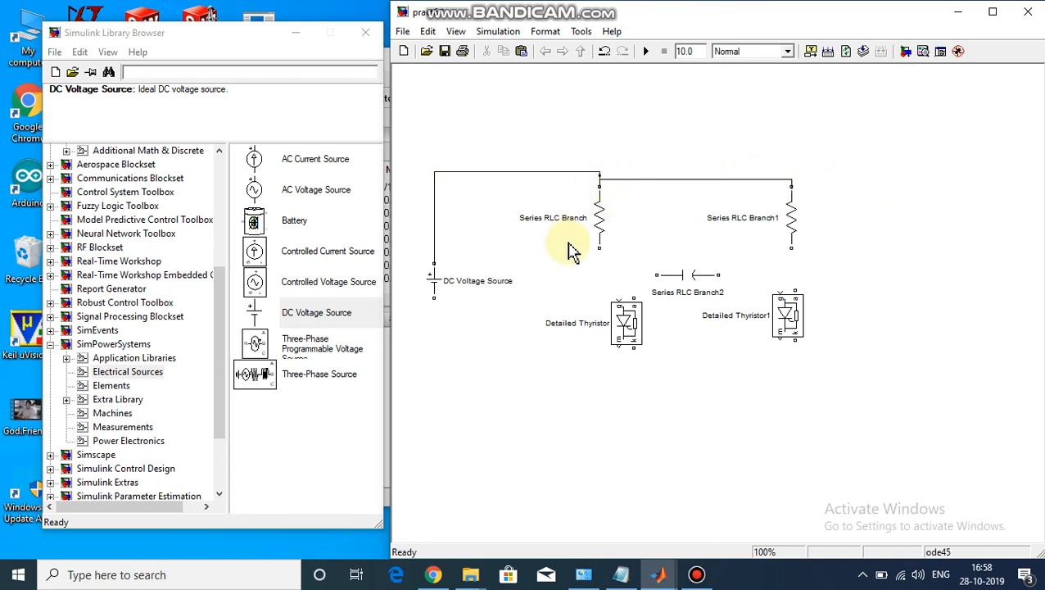
{"action": "left_click_drag", "start_coordinate": [652, 271], "coordinate": [656, 275]}
{"action": "left_click_drag", "start_coordinate": [720, 275], "coordinate": [792, 249]}
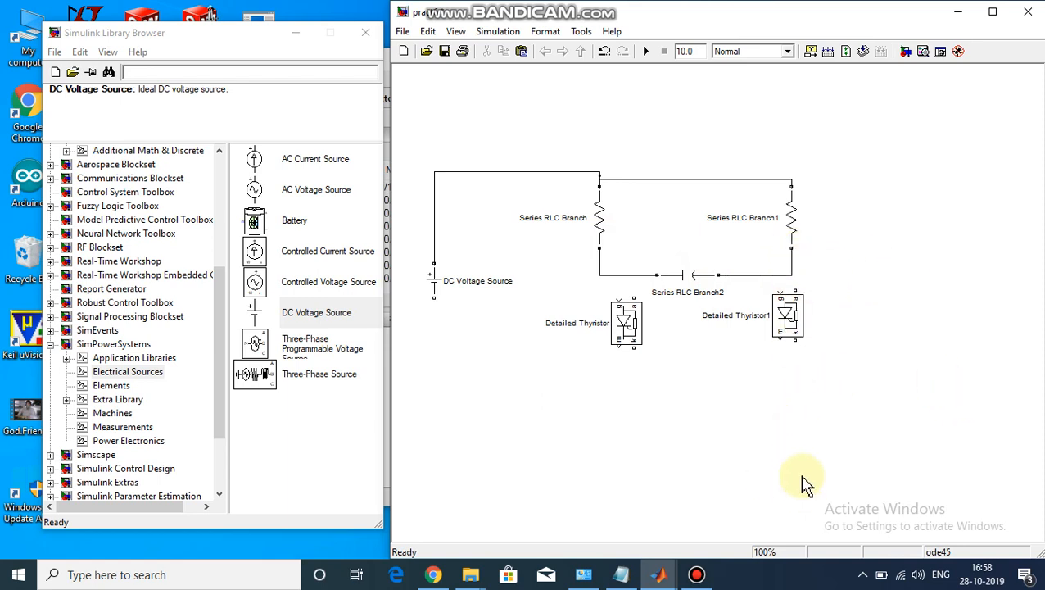
Step: Move both Detailed Thyristor blocks lower, each beneath its resistor and clear of the capacitor wiring
{"action": "left_click_drag", "start_coordinate": [624, 318], "coordinate": [602, 349]}
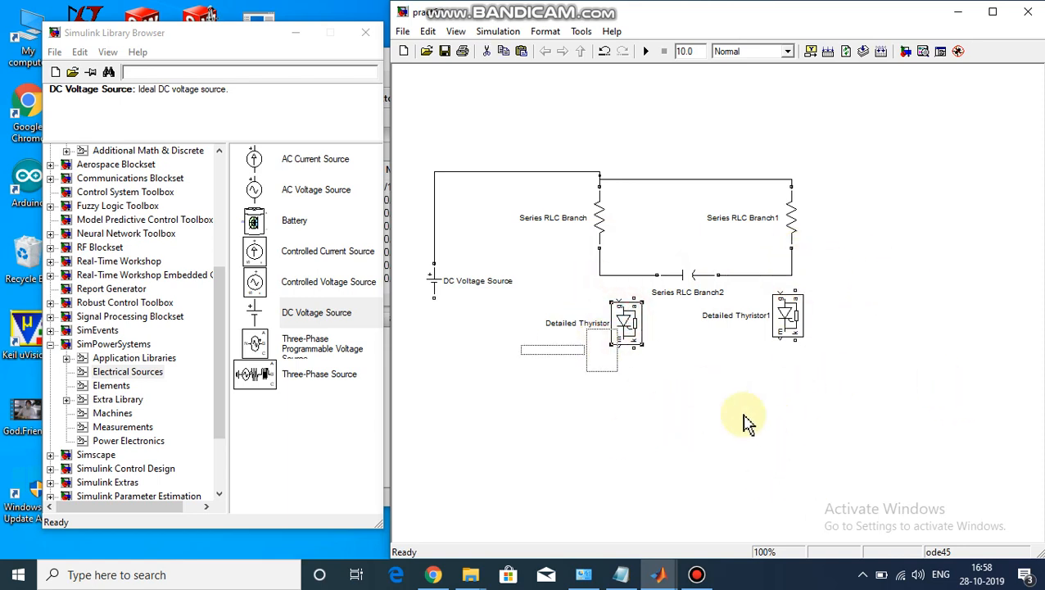
{"action": "left_click_drag", "start_coordinate": [787, 321], "coordinate": [794, 366]}
{"action": "left_click_drag", "start_coordinate": [790, 322], "coordinate": [790, 276]}
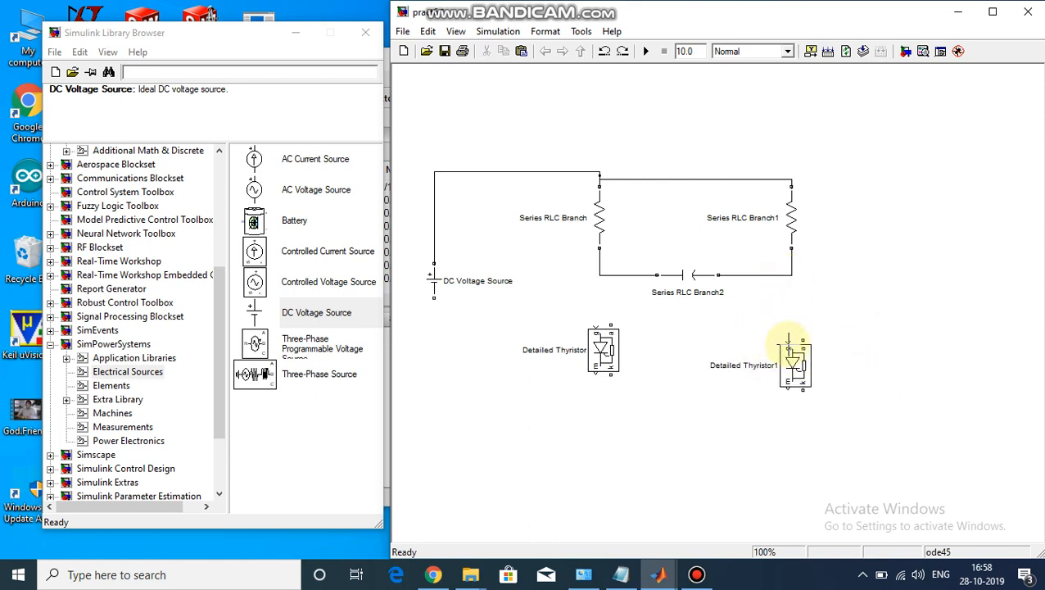
Step: Wire Detailed Thyristor1's anode to the capacitor's junction with the second resistor and run a line from its cathode to below the first thyristor
{"action": "left_click_drag", "start_coordinate": [807, 340], "coordinate": [790, 276]}
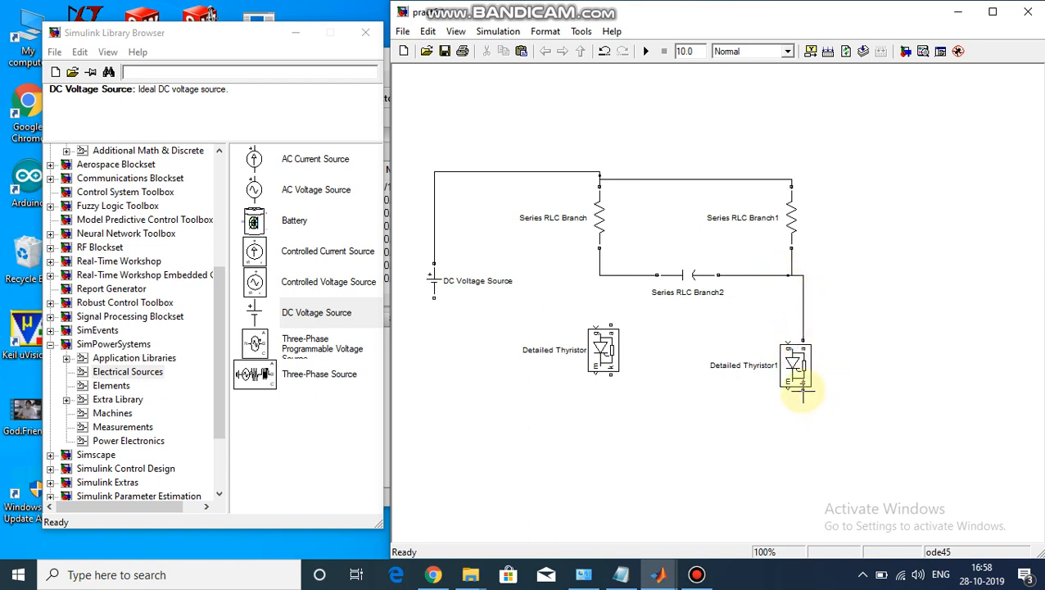
{"action": "left_click_drag", "start_coordinate": [802, 391], "coordinate": [615, 424]}
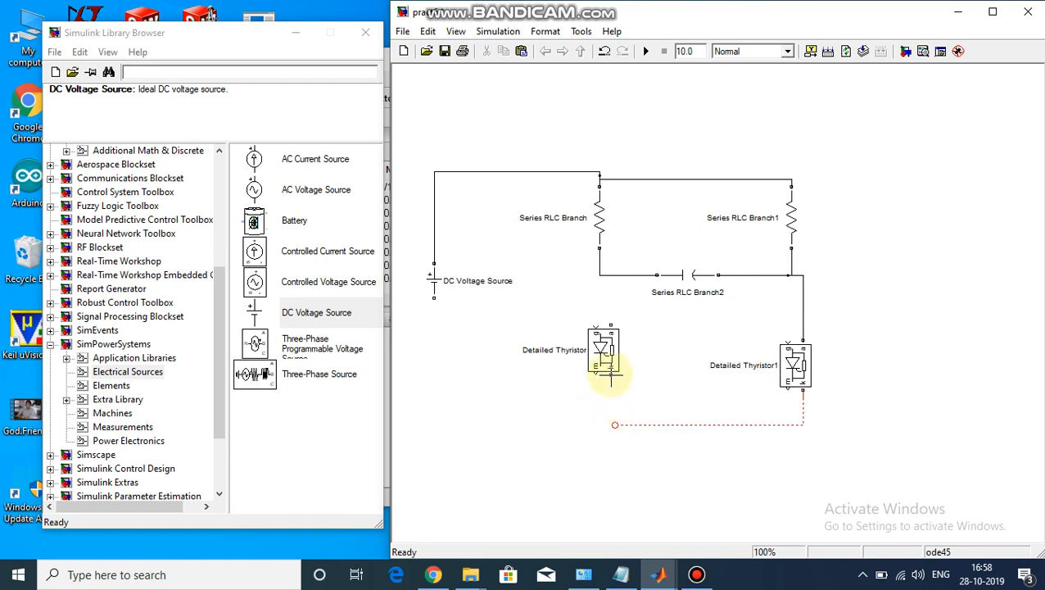
{"action": "left_click_drag", "start_coordinate": [610, 375], "coordinate": [615, 424]}
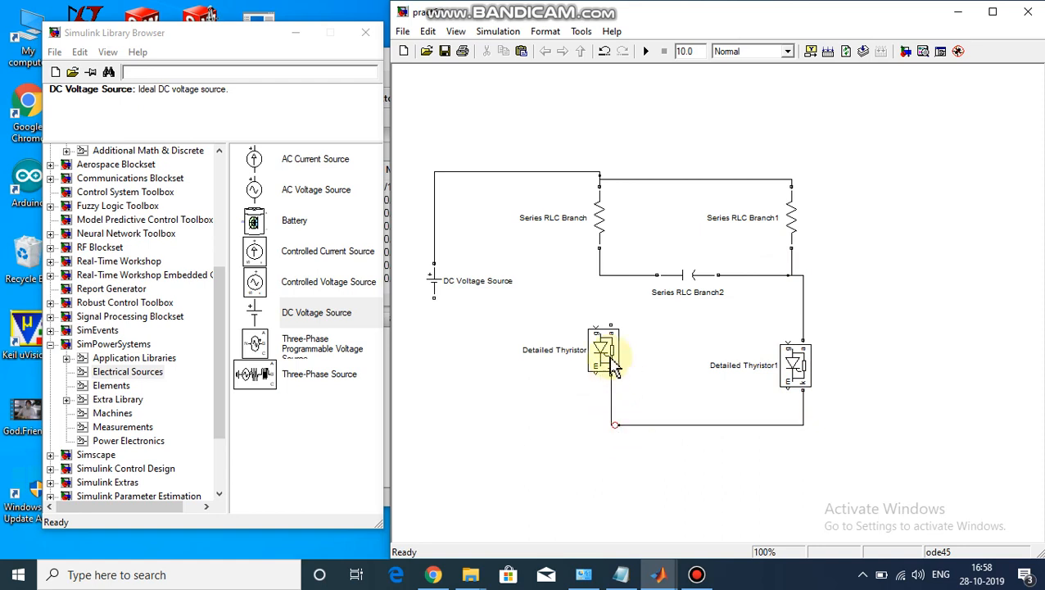
{"action": "left_click", "coordinate": [565, 316]}
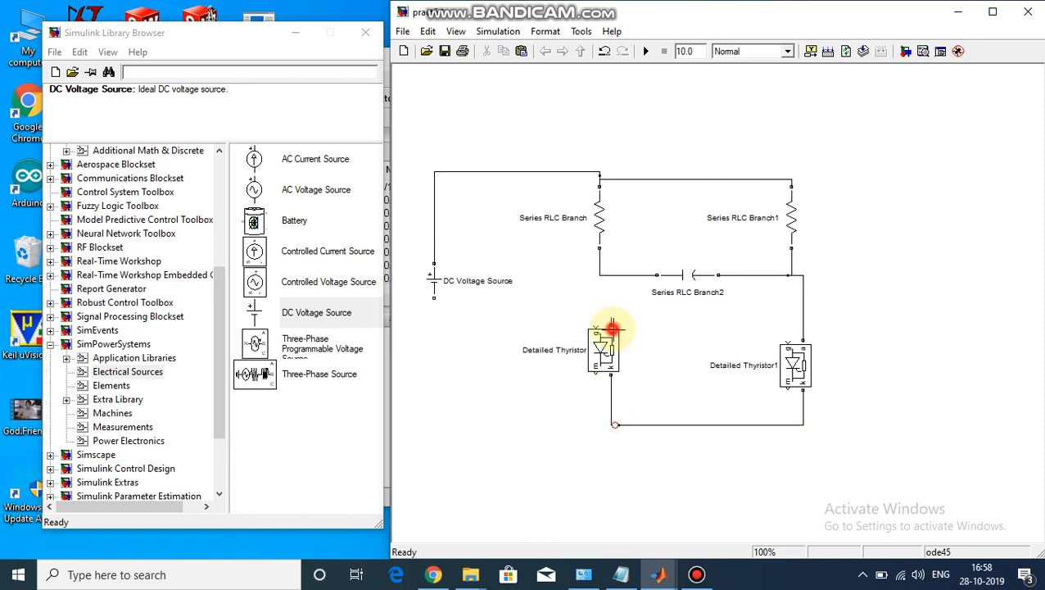
{"action": "left_click_drag", "start_coordinate": [611, 330], "coordinate": [610, 276]}
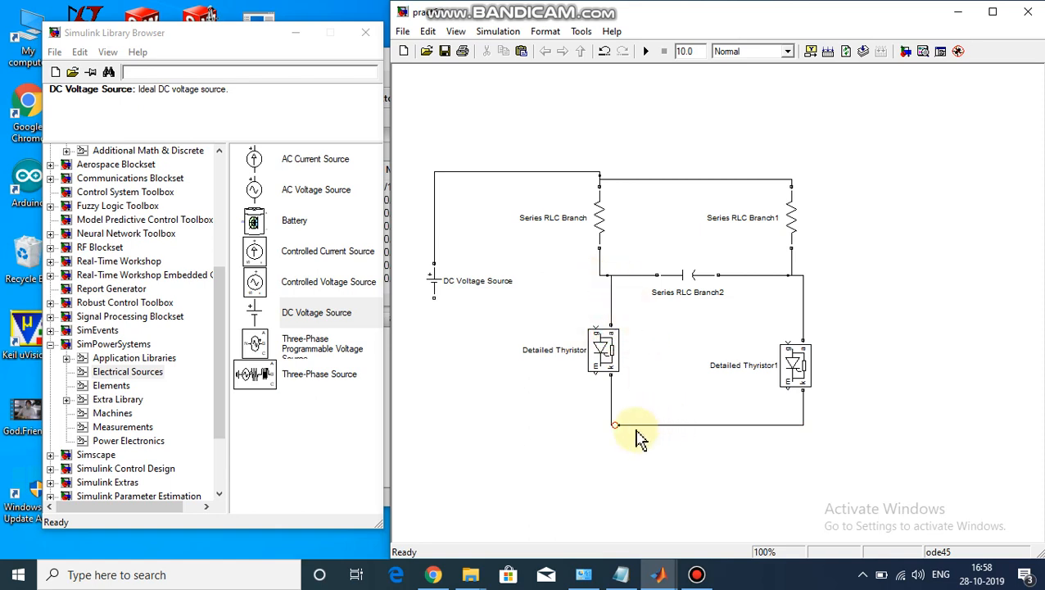
{"action": "left_click_drag", "start_coordinate": [616, 427], "coordinate": [655, 442]}
{"action": "key", "text": "Delete"}
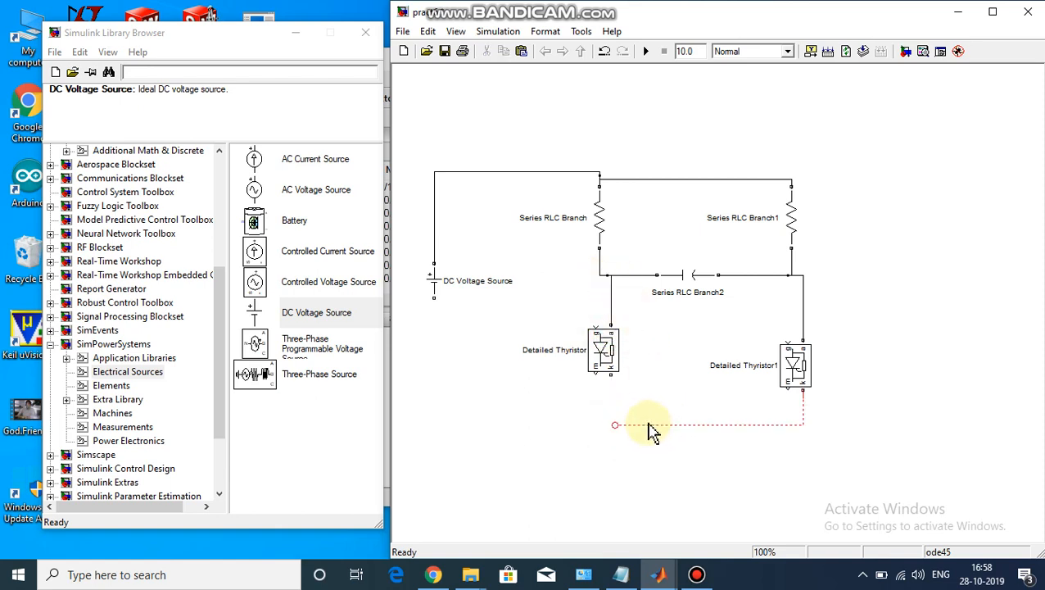
{"action": "left_click", "coordinate": [645, 424]}
{"action": "mouse_move", "coordinate": [607, 379]}
{"action": "left_mouse_down"}
{"action": "mouse_move", "coordinate": [623, 424]}
{"action": "mouse_move", "coordinate": [608, 378]}
{"action": "left_mouse_up"}
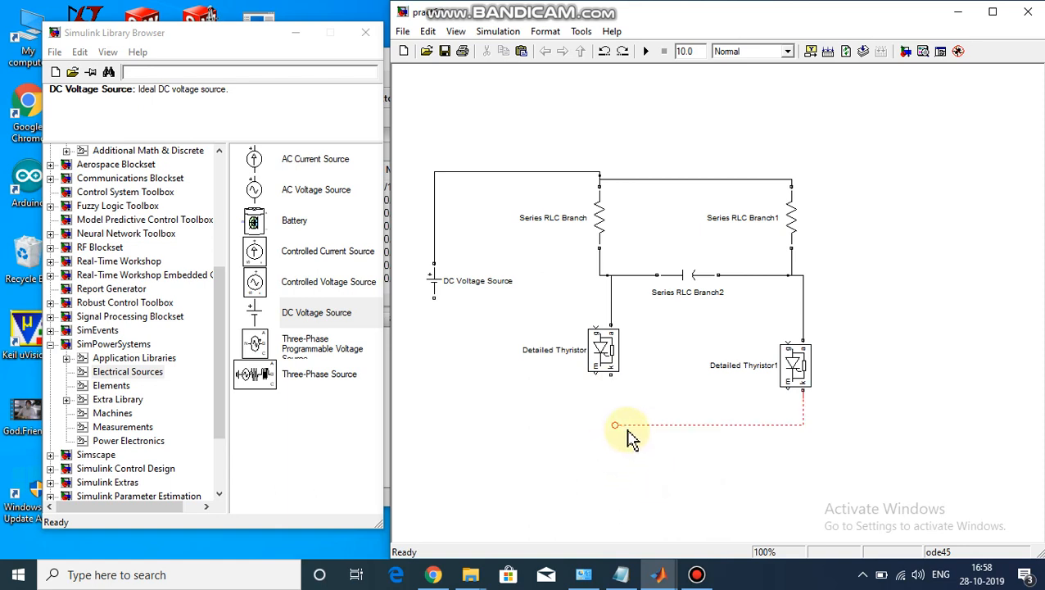
{"action": "left_click", "coordinate": [655, 428]}
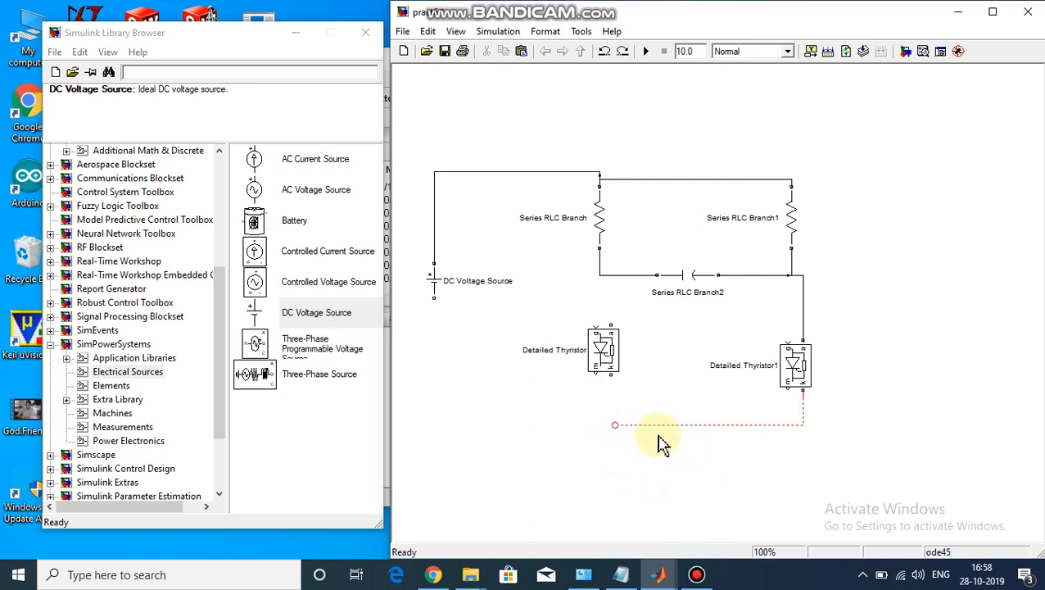
Step: Wire the first thyristor between the capacitor's junction with the first resistor and the cathode line, and connect the DC source's negative terminal to that line
{"action": "left_click_drag", "start_coordinate": [620, 434], "coordinate": [611, 377]}
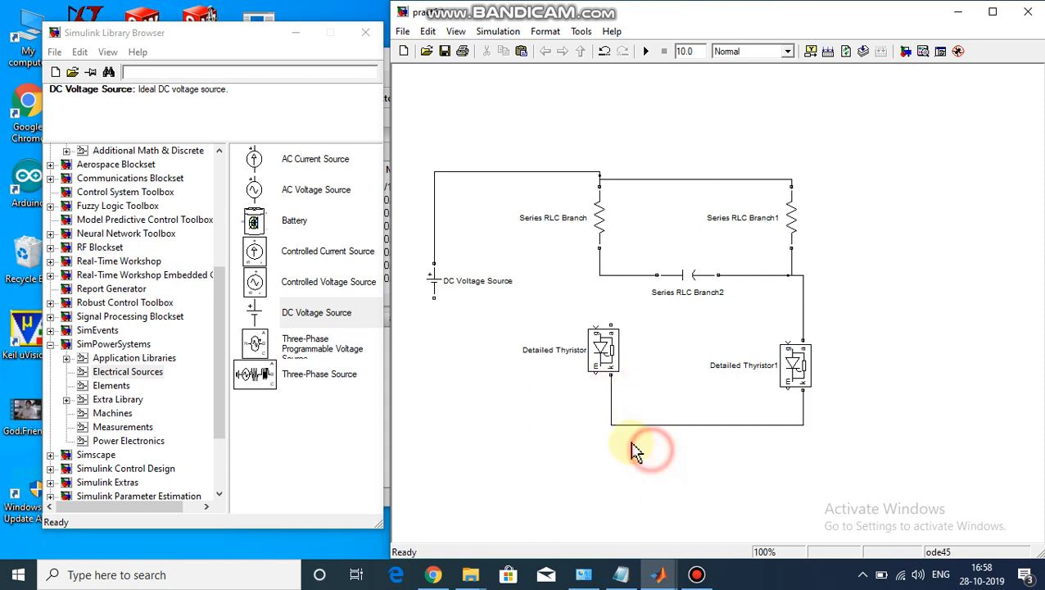
{"action": "left_click_drag", "start_coordinate": [610, 326], "coordinate": [612, 276]}
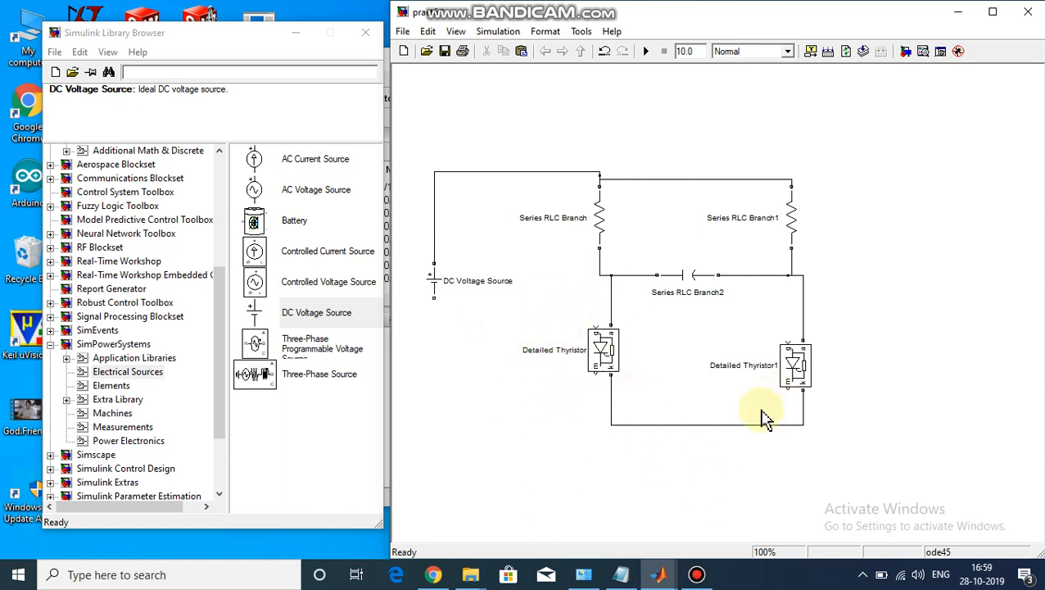
{"action": "left_click_drag", "start_coordinate": [434, 302], "coordinate": [606, 424]}
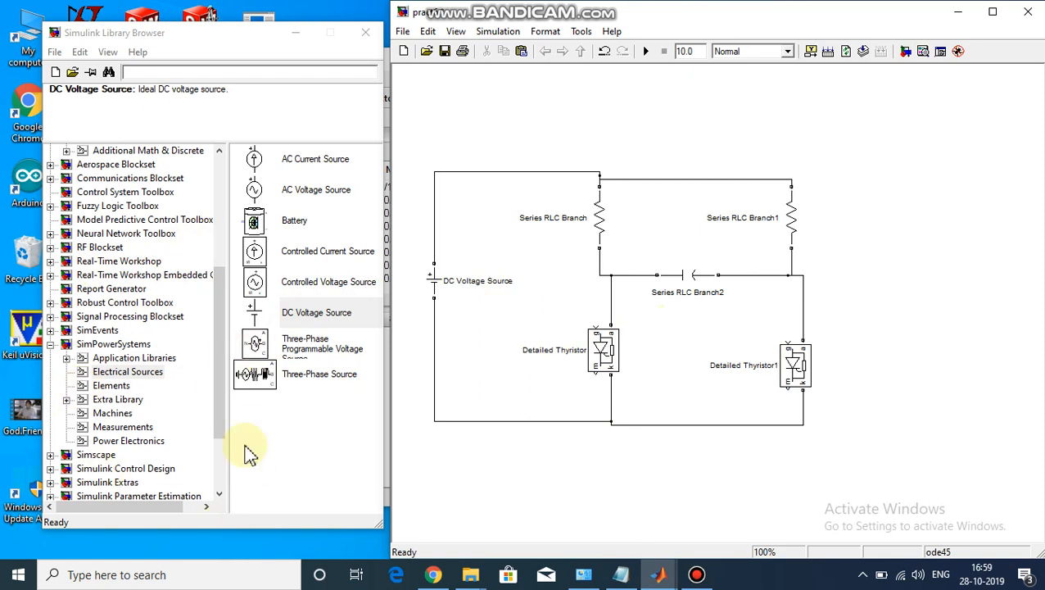
Step: Search the block library for "pulse" and add two Pulse Generator blocks to the model
{"action": "left_click", "coordinate": [196, 73]}
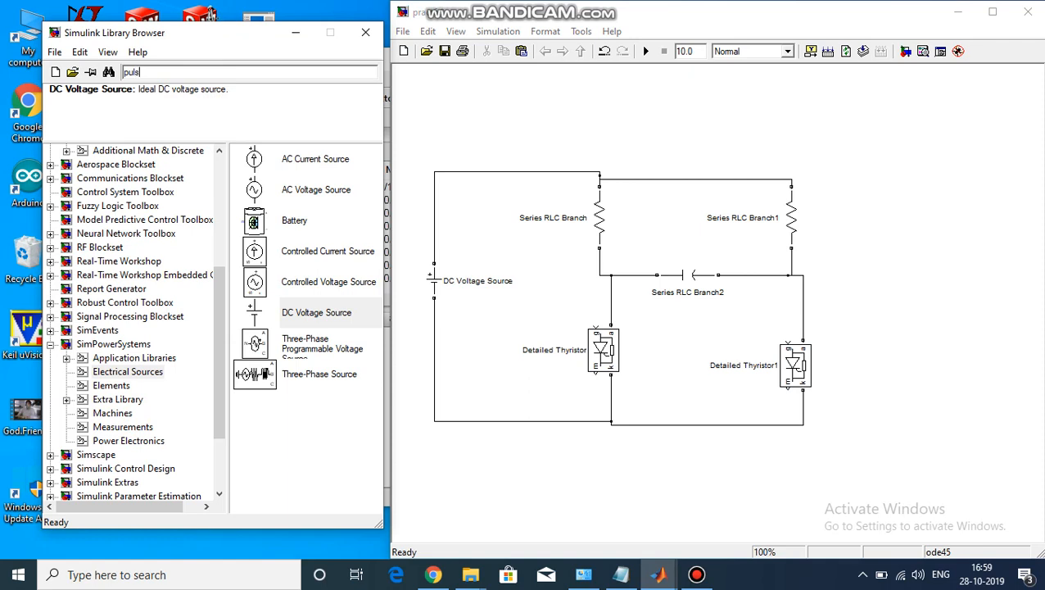
{"action": "key", "text": "Return"}
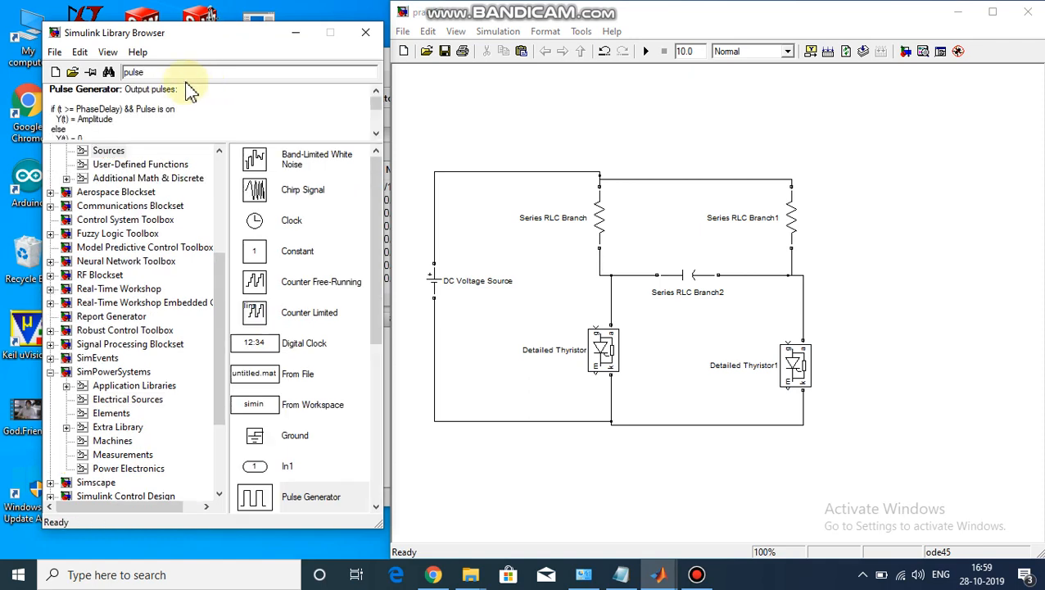
{"action": "scroll", "coordinate": [291, 348], "scroll_direction": "down", "scroll_amount": 3}
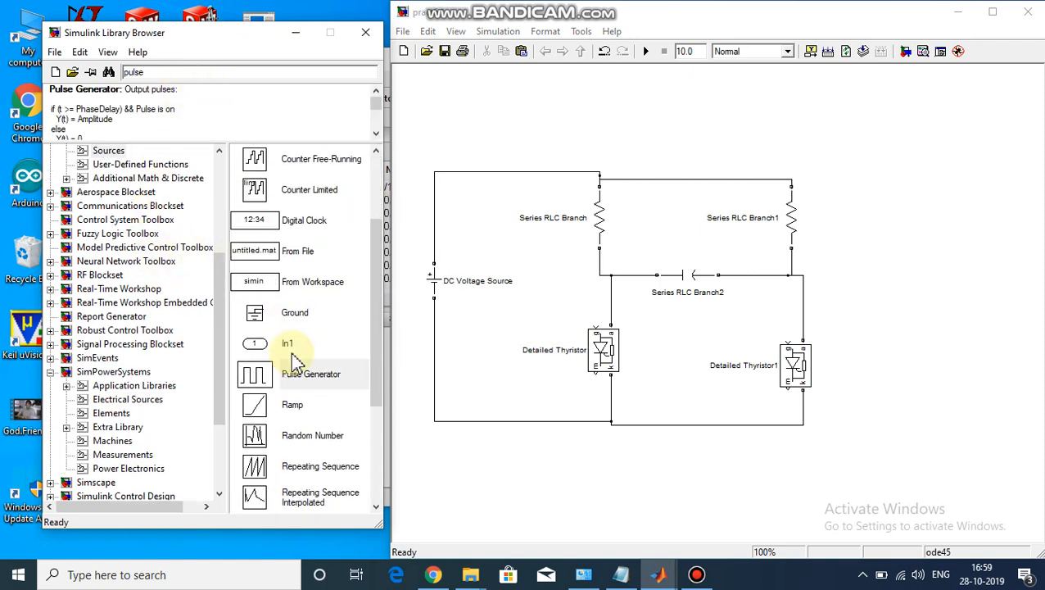
{"action": "left_click_drag", "start_coordinate": [307, 373], "coordinate": [857, 231]}
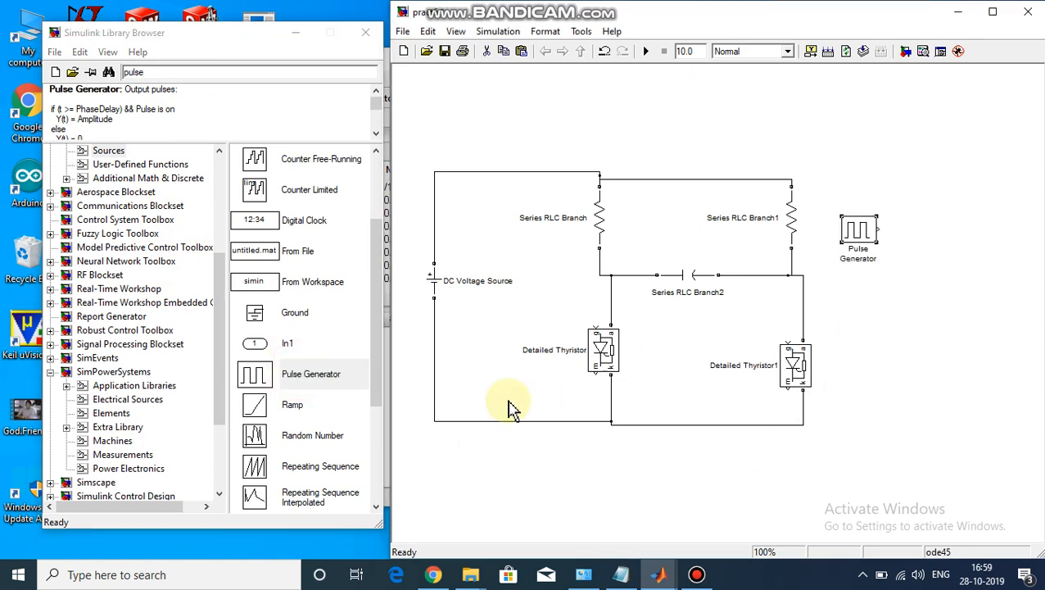
{"action": "left_click_drag", "start_coordinate": [280, 385], "coordinate": [852, 129]}
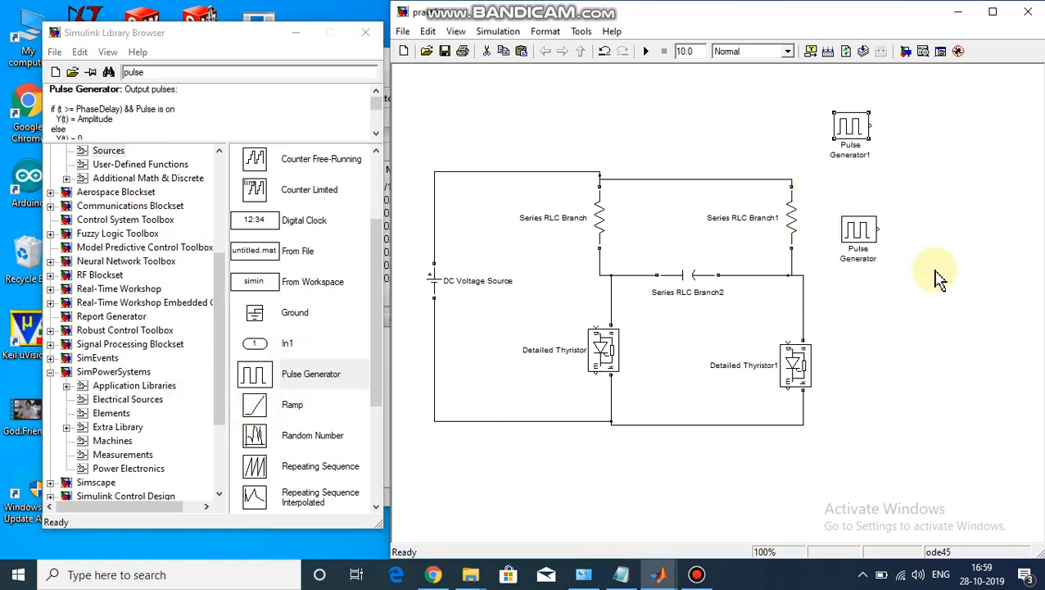
Step: Wire Pulse Generator to Detailed Thyristor's gate, and rotate Pulse Generator1 by 180 degrees and wire it to Detailed Thyristor1's gate
{"action": "mouse_move", "coordinate": [857, 236]}
{"action": "left_mouse_down"}
{"action": "mouse_move", "coordinate": [551, 416]}
{"action": "mouse_move", "coordinate": [522, 311]}
{"action": "mouse_move", "coordinate": [595, 305]}
{"action": "mouse_move", "coordinate": [596, 327]}
{"action": "left_mouse_up"}
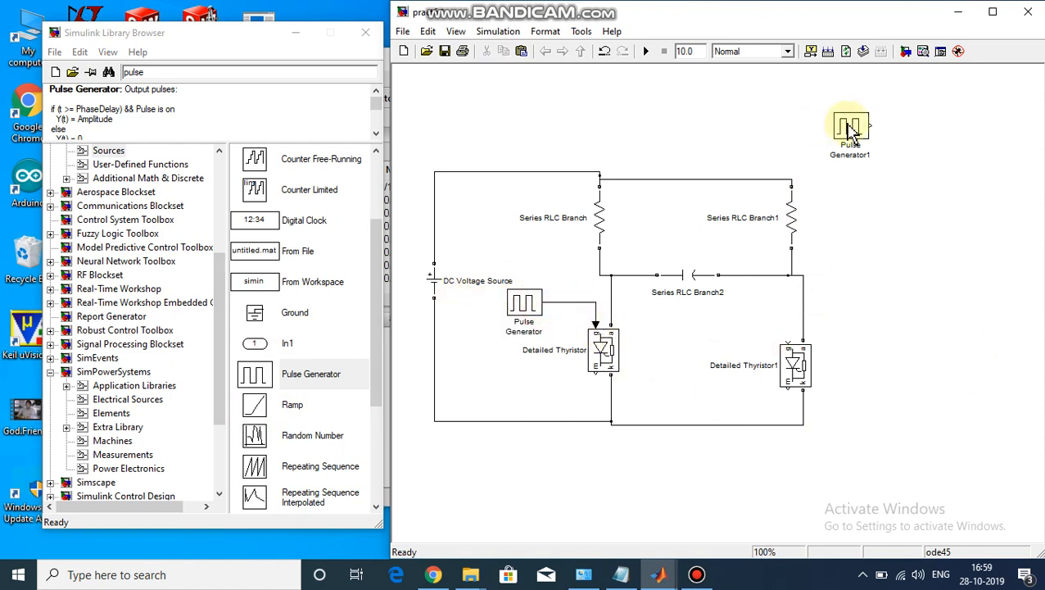
{"action": "left_click_drag", "start_coordinate": [850, 127], "coordinate": [893, 284]}
{"action": "key", "text": "r"}
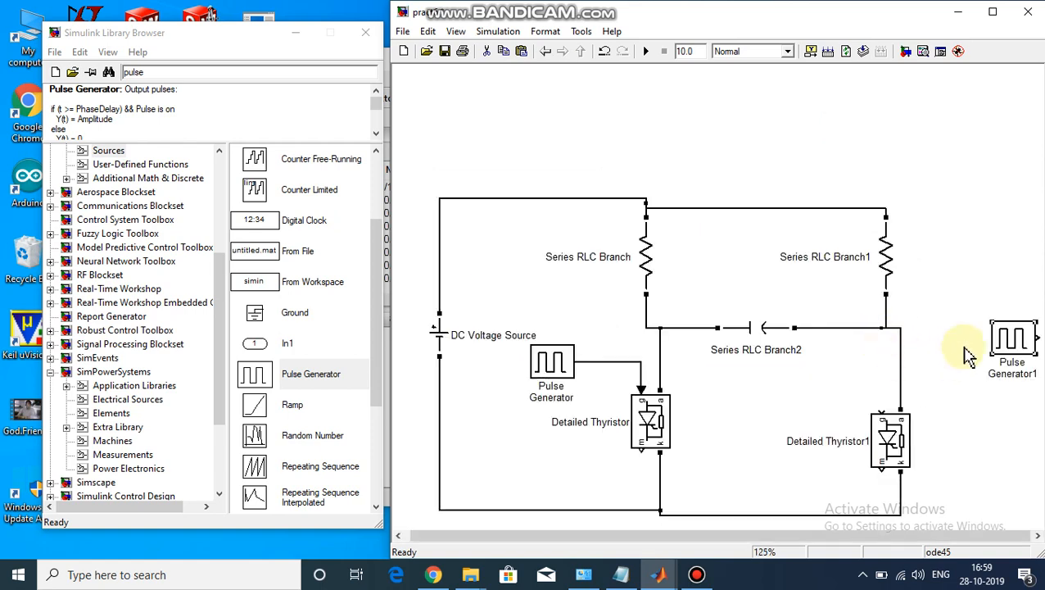
{"action": "key", "text": "v"}
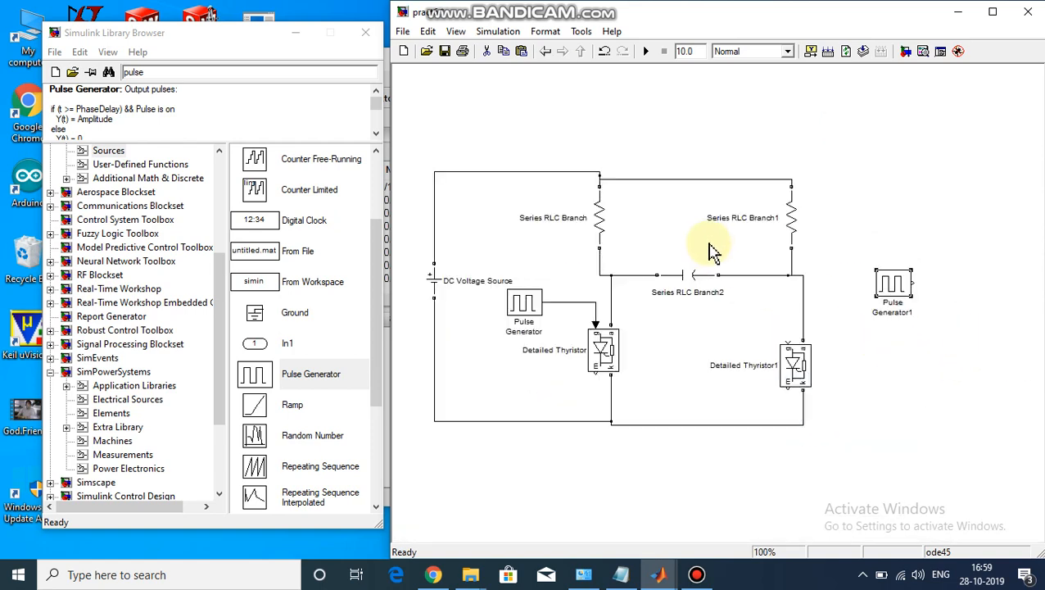
{"action": "key", "text": "ctrl+r"}
{"action": "key", "text": "ctrl+r"}
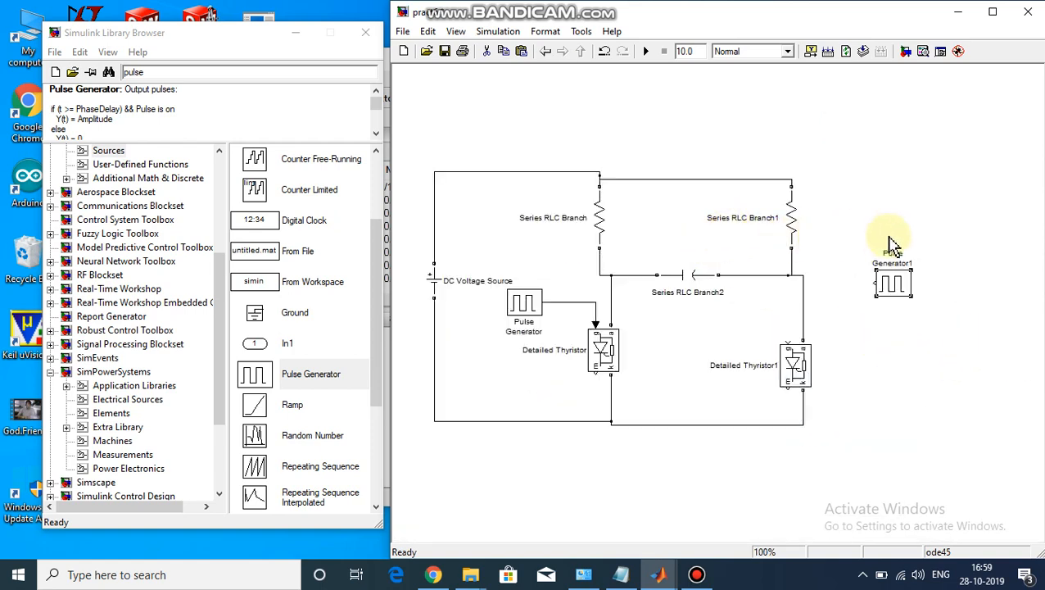
{"action": "mouse_move", "coordinate": [901, 276]}
{"action": "left_mouse_down"}
{"action": "mouse_move", "coordinate": [856, 331]}
{"action": "mouse_move", "coordinate": [791, 337]}
{"action": "left_mouse_up"}
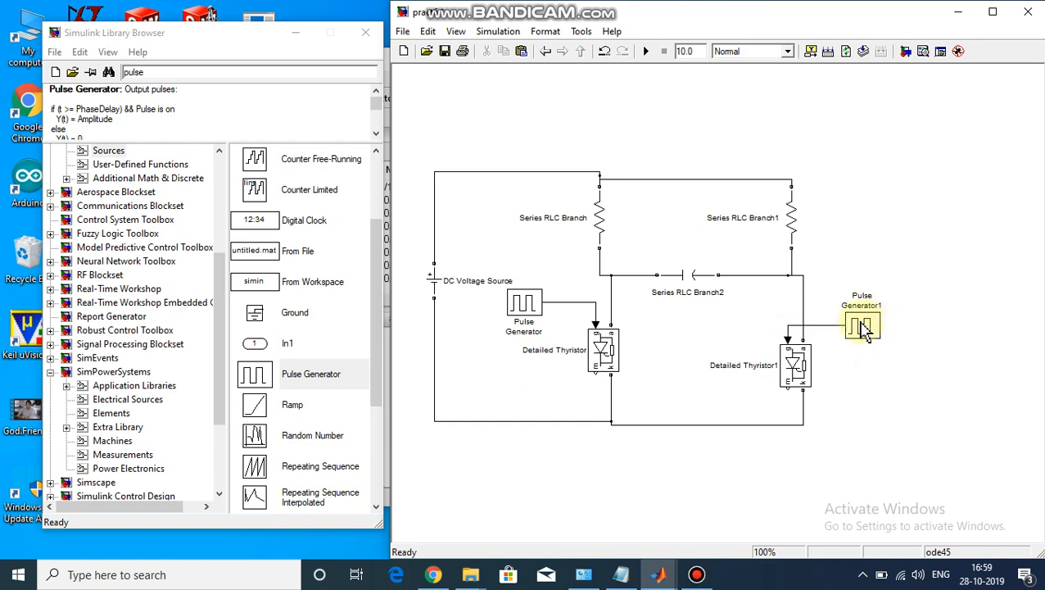
Step: Align Series RLC Branch1 above Detailed Thyristor1's anode and raise the supply wire between the resistors
{"action": "left_click", "coordinate": [852, 131]}
{"action": "left_click", "coordinate": [793, 209]}
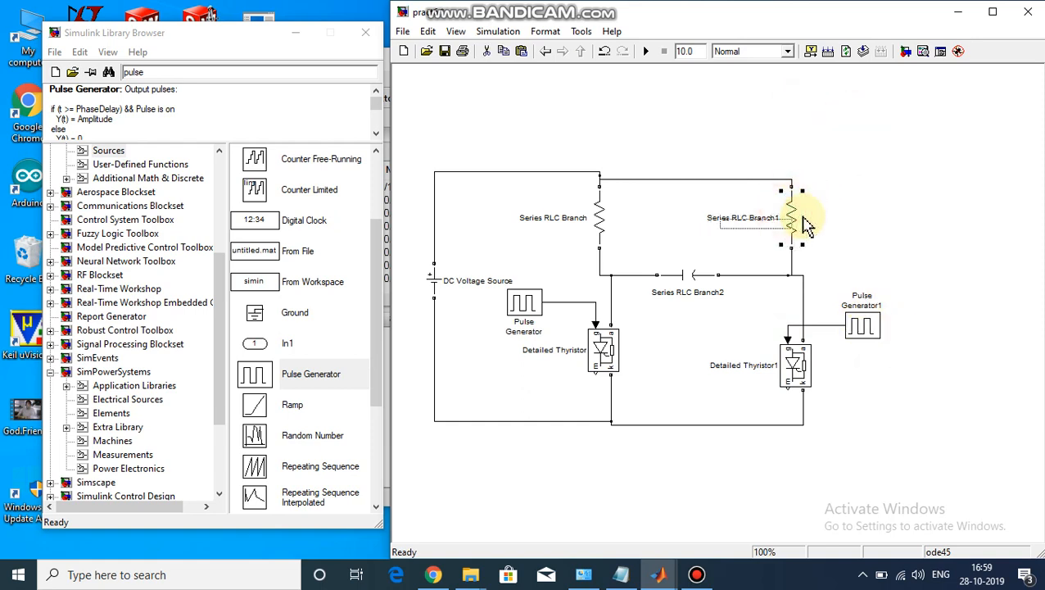
{"action": "left_click_drag", "start_coordinate": [809, 228], "coordinate": [820, 232]}
{"action": "left_click", "coordinate": [855, 199]}
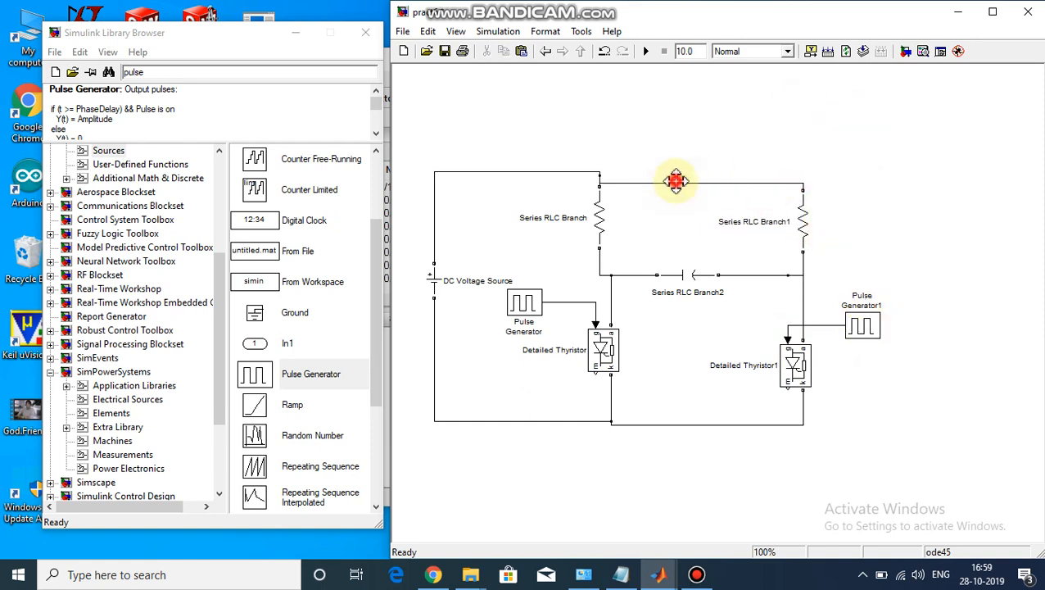
{"action": "left_click_drag", "start_coordinate": [676, 181], "coordinate": [675, 175]}
{"action": "left_click", "coordinate": [829, 123]}
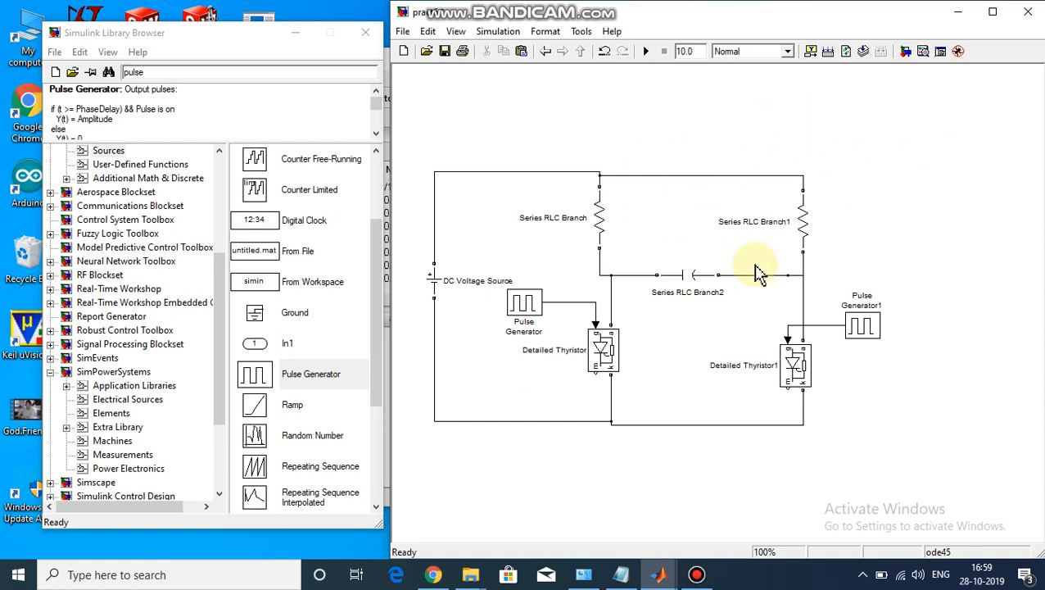
Step: Set Pulse Generator1's phase delay to 1 second
{"action": "double_click", "coordinate": [525, 304]}
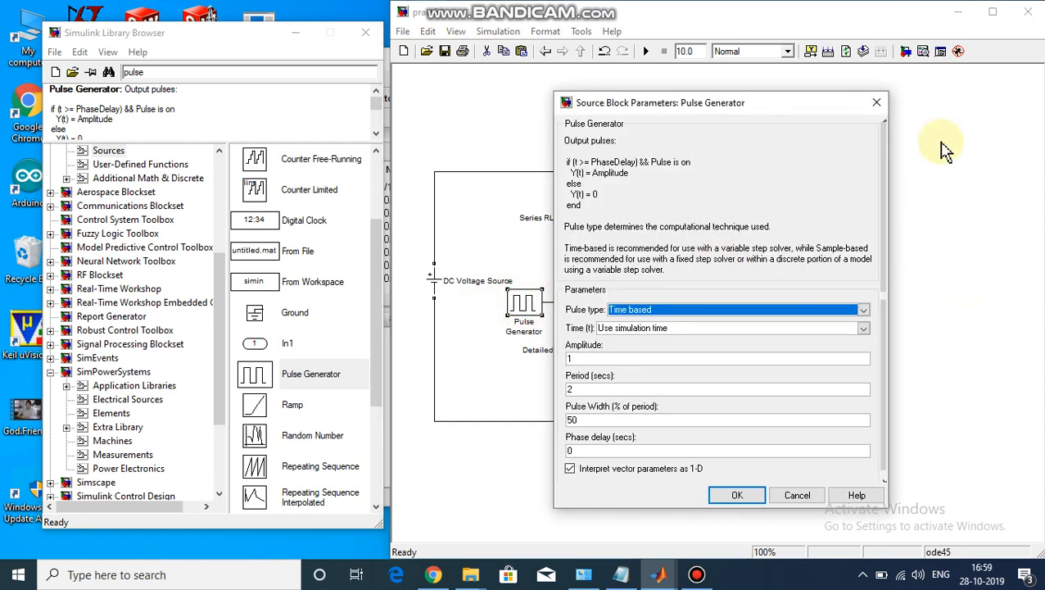
{"action": "left_click", "coordinate": [877, 100]}
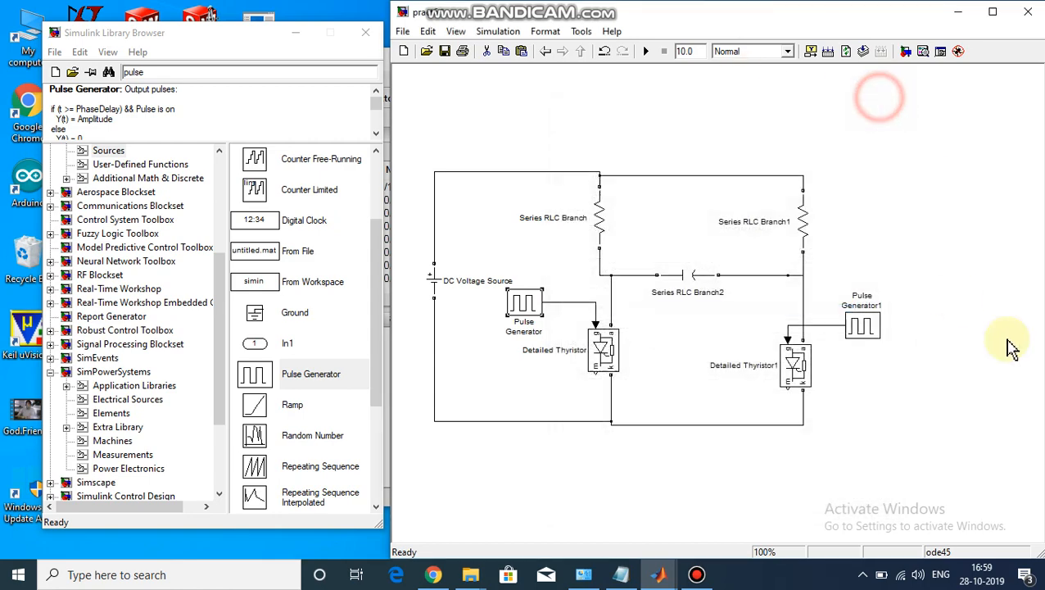
{"action": "double_click", "coordinate": [866, 326]}
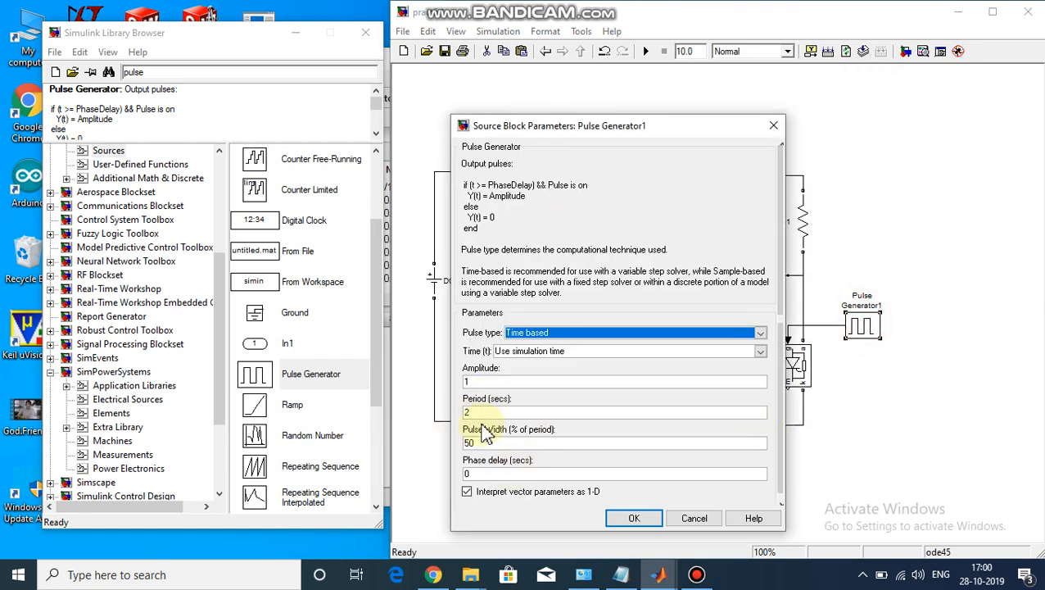
{"action": "double_click", "coordinate": [480, 473]}
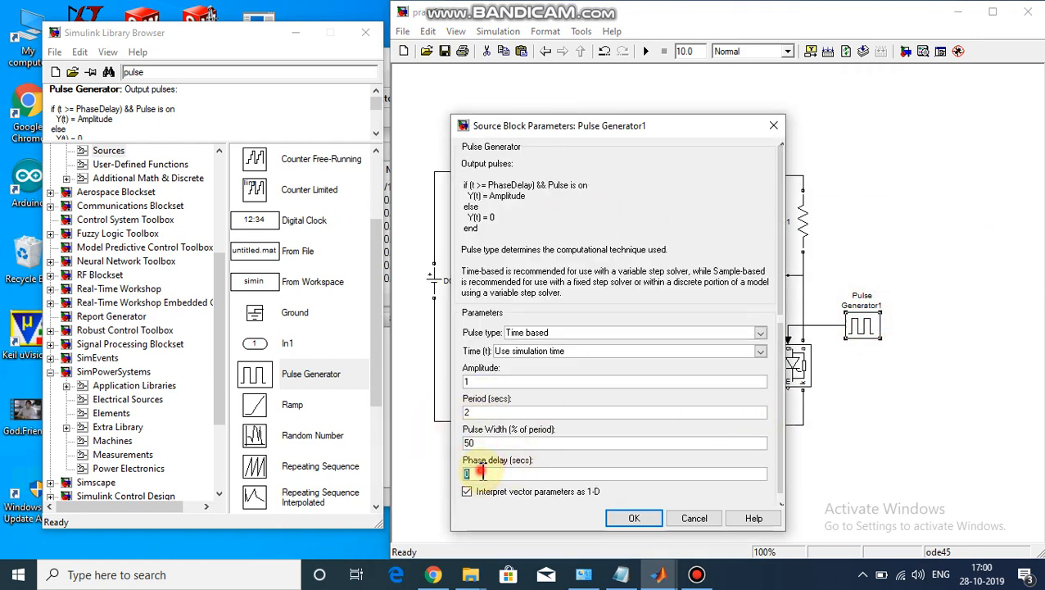
{"action": "type", "text": "1"}
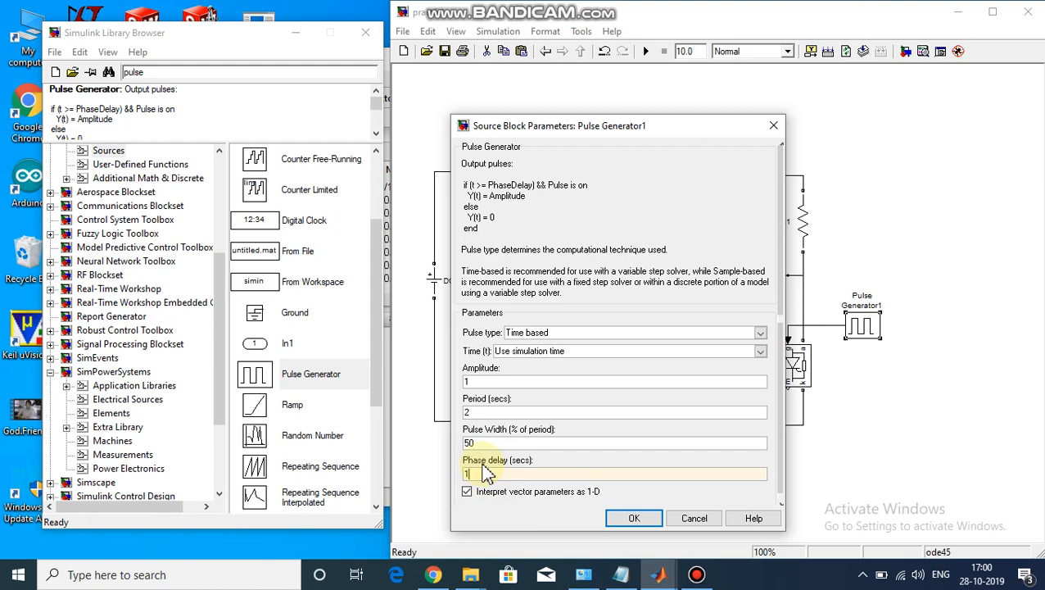
{"action": "left_click", "coordinate": [637, 518]}
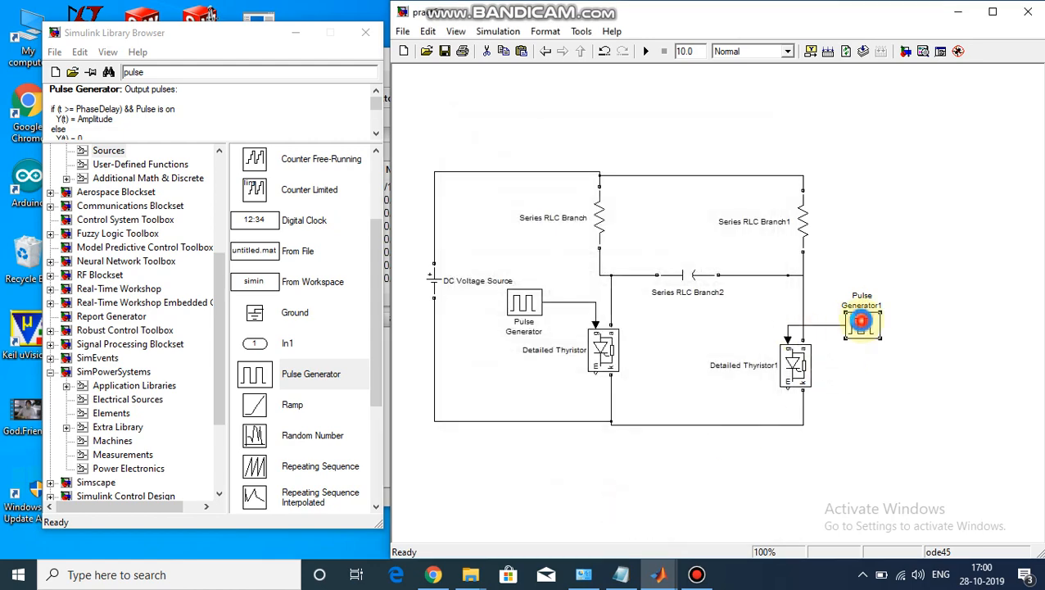
Step: Set Pulse Generator1's pulse width to 1% of the period
{"action": "double_click", "coordinate": [861, 322]}
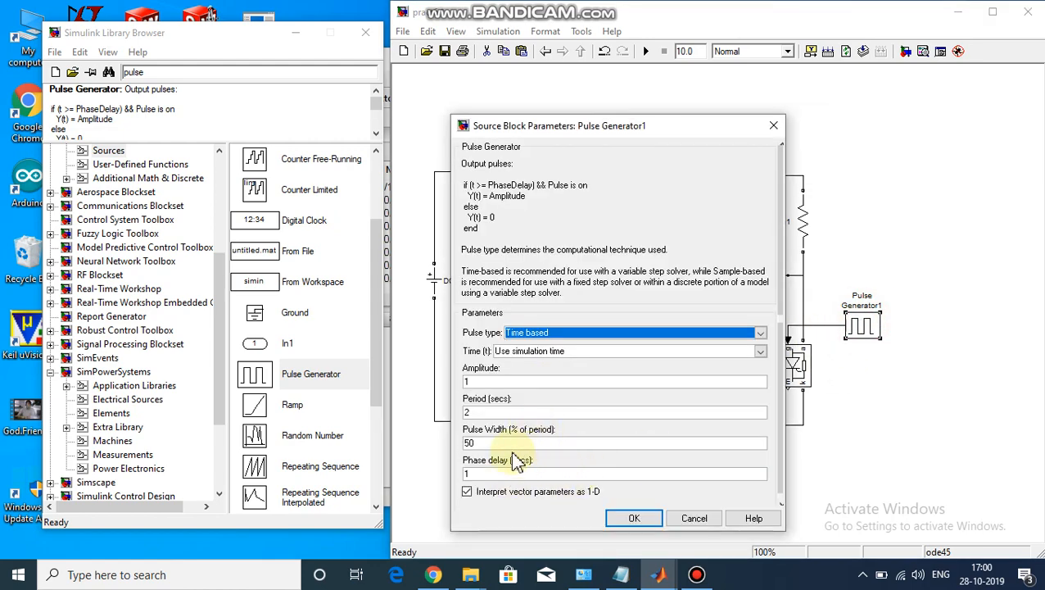
{"action": "double_click", "coordinate": [516, 442]}
{"action": "type", "text": "1"}
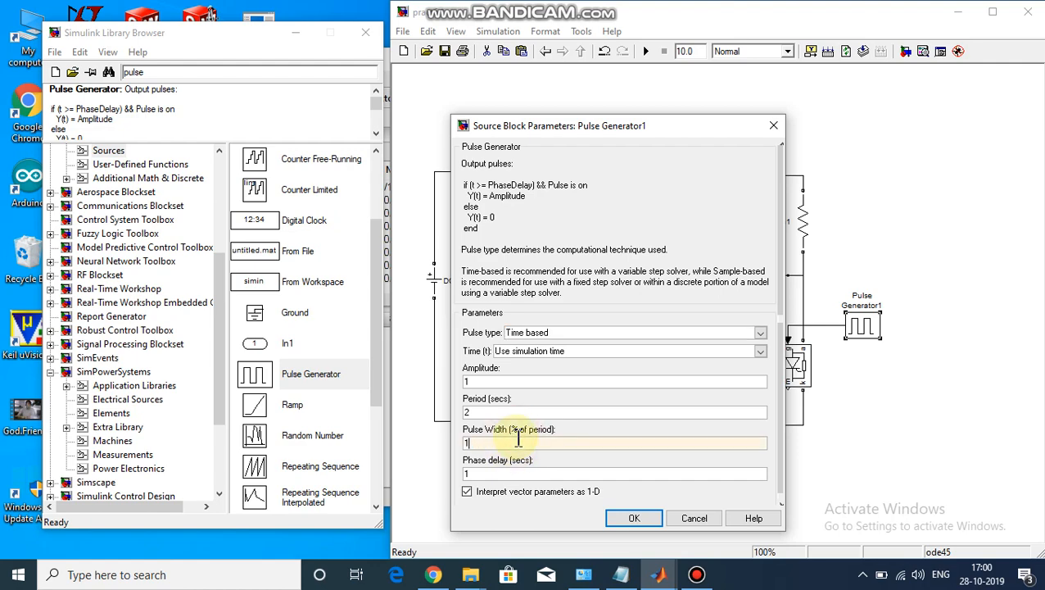
{"action": "left_click", "coordinate": [633, 517]}
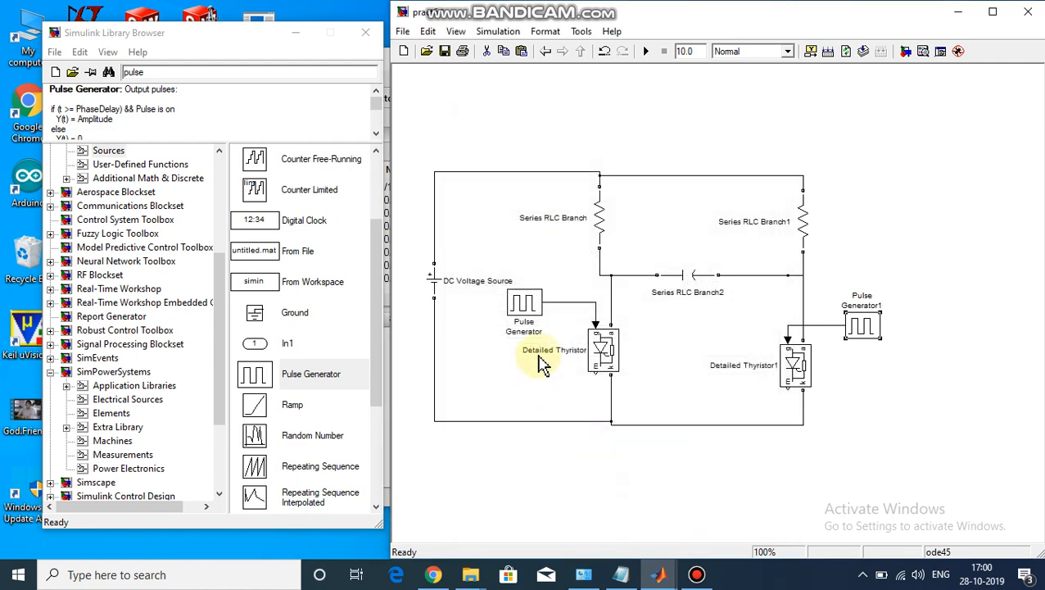
Step: Set Pulse Generator's pulse width to 10% of the period
{"action": "left_click_drag", "start_coordinate": [544, 364], "coordinate": [530, 306]}
{"action": "double_click", "coordinate": [524, 303]}
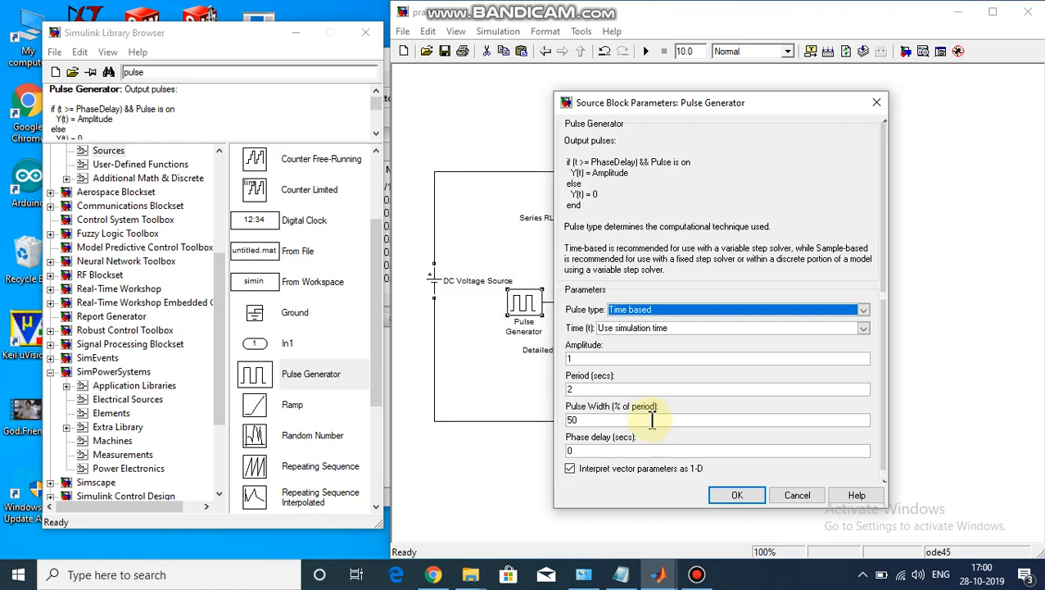
{"action": "double_click", "coordinate": [622, 419]}
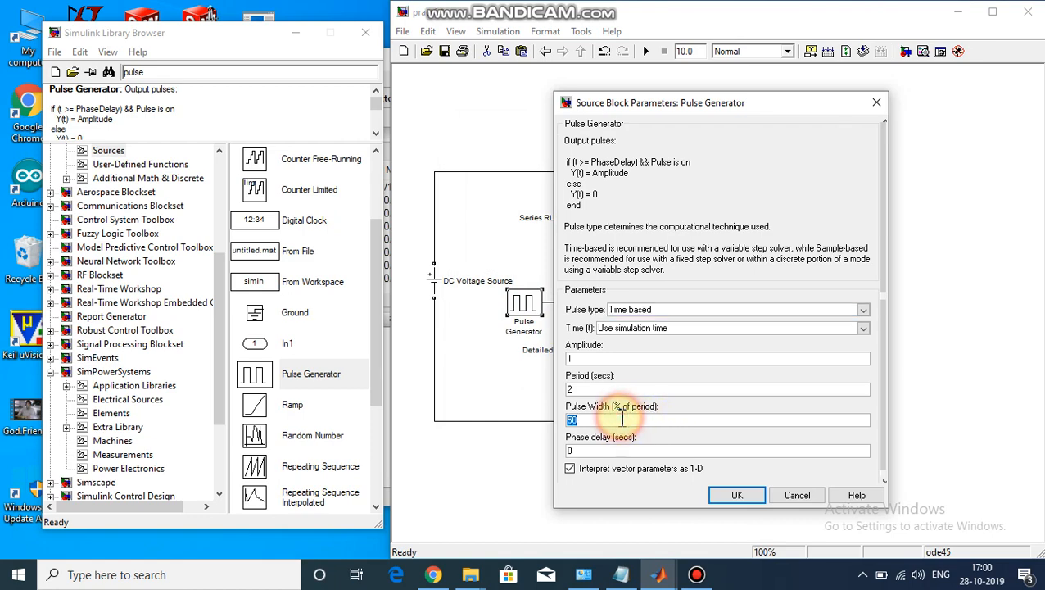
{"action": "type", "text": "1"}
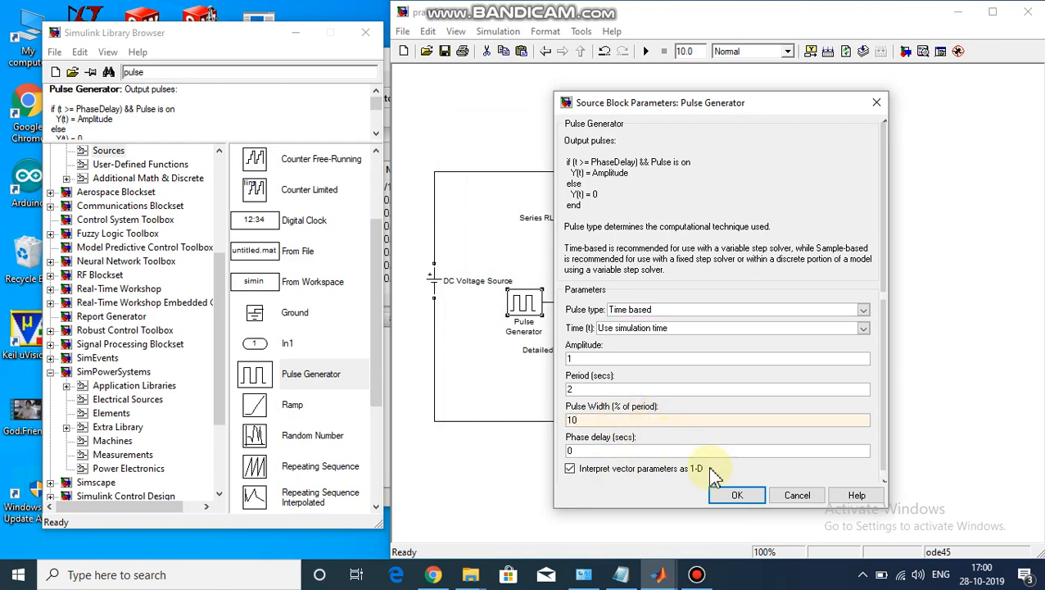
{"action": "left_click", "coordinate": [739, 495]}
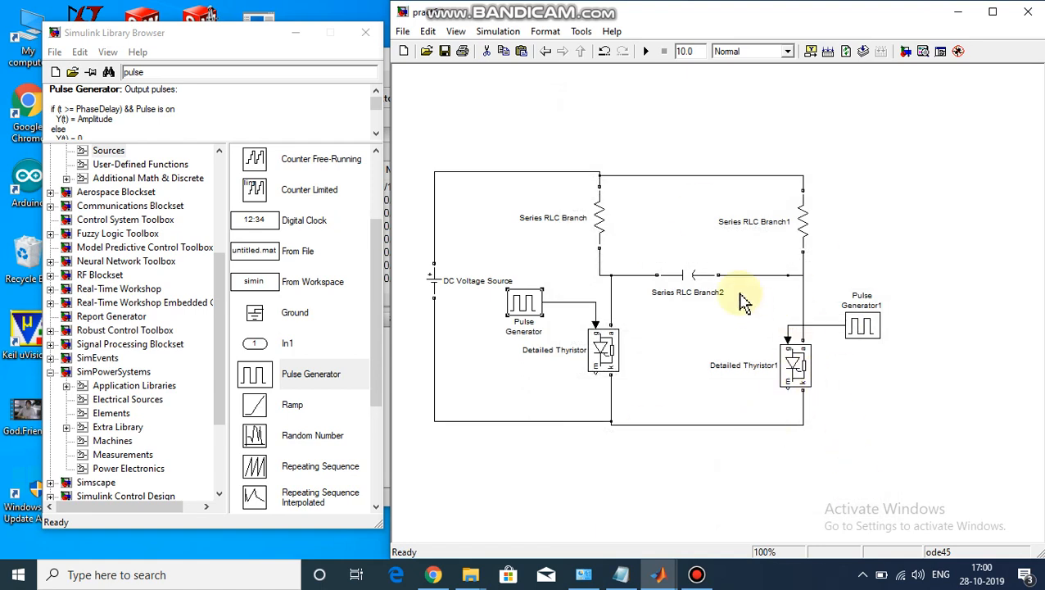
{"action": "left_click", "coordinate": [874, 184]}
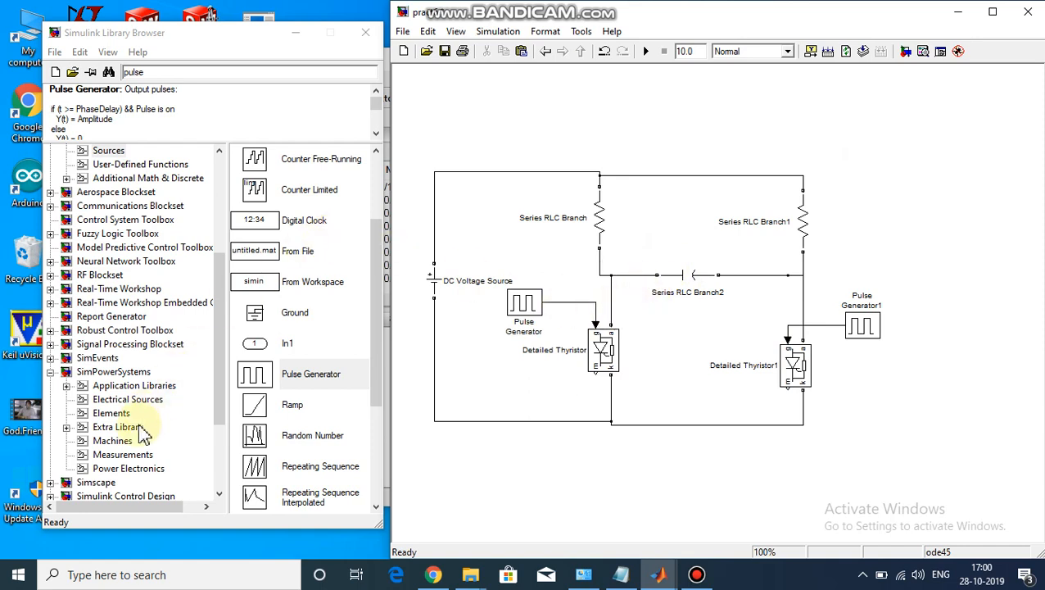
Step: Add a Voltage Measurement and a Current Measurement block from the SimPowerSystems Measurements library above the circuit
{"action": "left_click", "coordinate": [125, 456]}
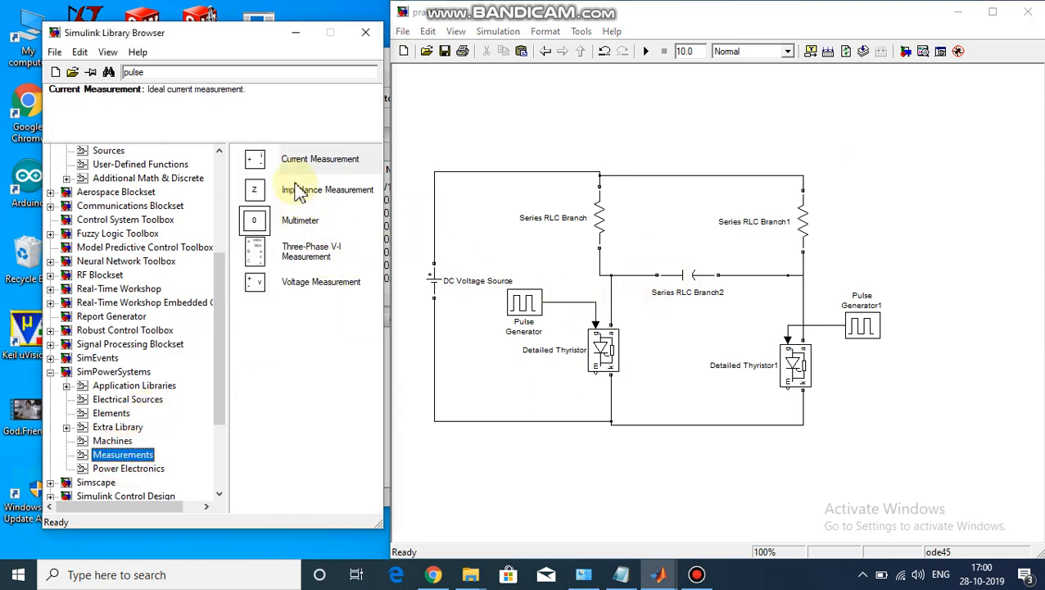
{"action": "left_click", "coordinate": [299, 164]}
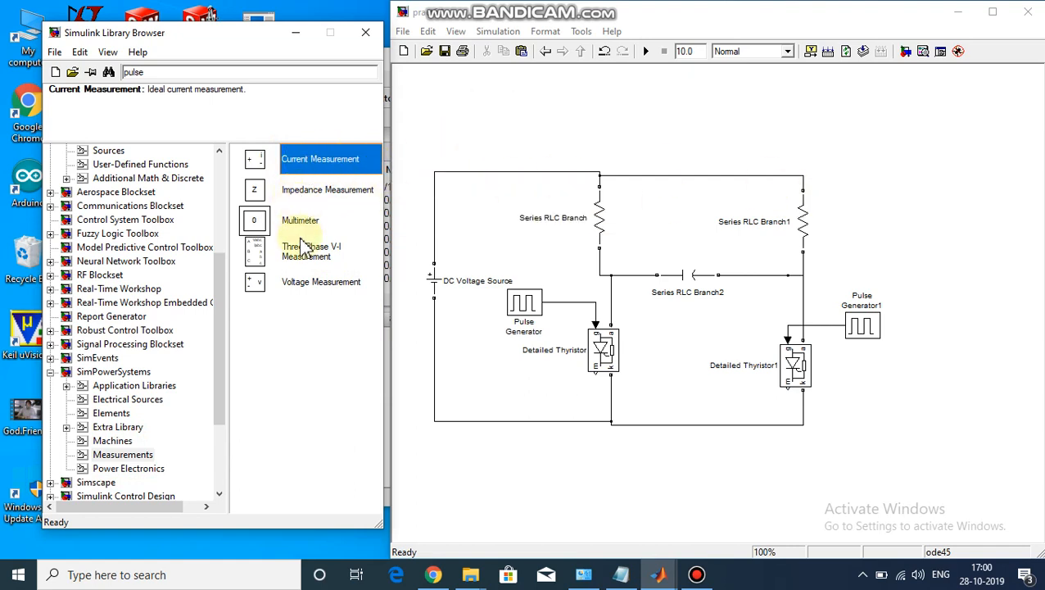
{"action": "left_click_drag", "start_coordinate": [295, 283], "coordinate": [766, 135]}
{"action": "left_click_drag", "start_coordinate": [284, 159], "coordinate": [521, 100]}
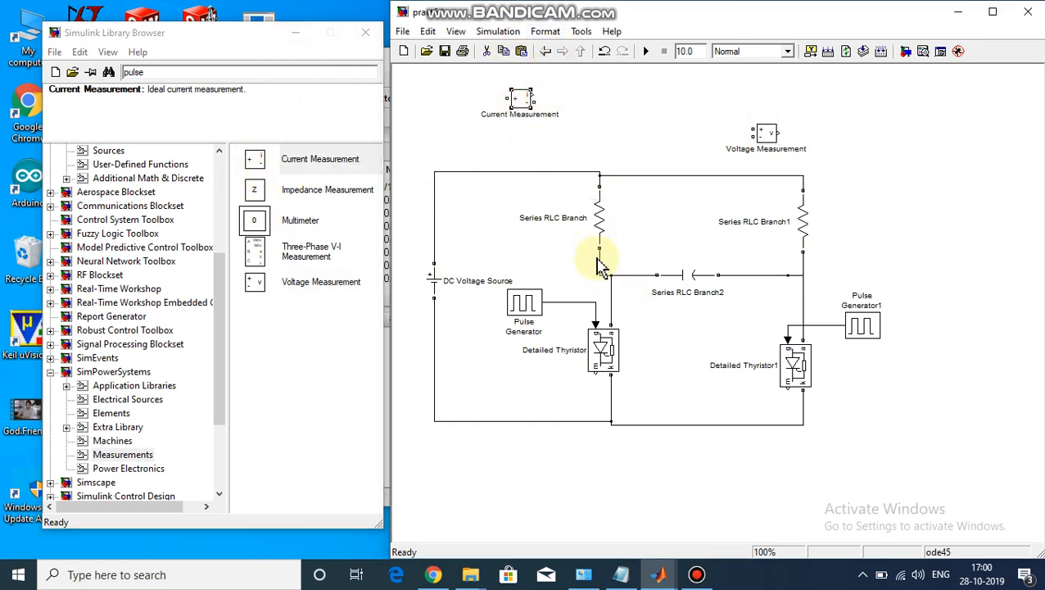
Step: Delete the wire below Series RLC Branch and place Current Measurement there, rotated 90 degrees so its positive terminal faces up
{"action": "left_click", "coordinate": [600, 262]}
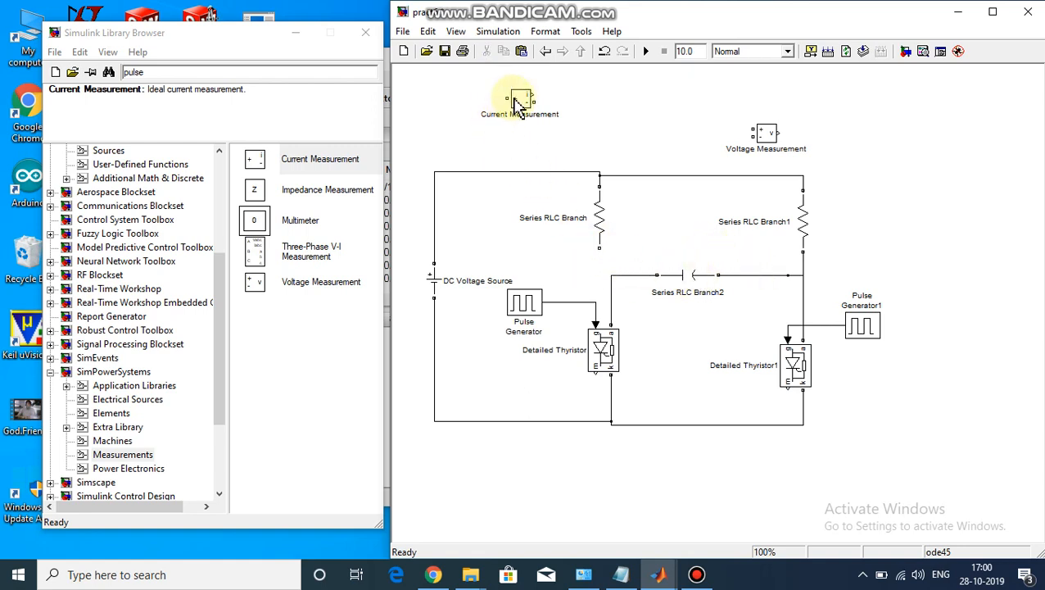
{"action": "left_click_drag", "start_coordinate": [521, 100], "coordinate": [630, 246]}
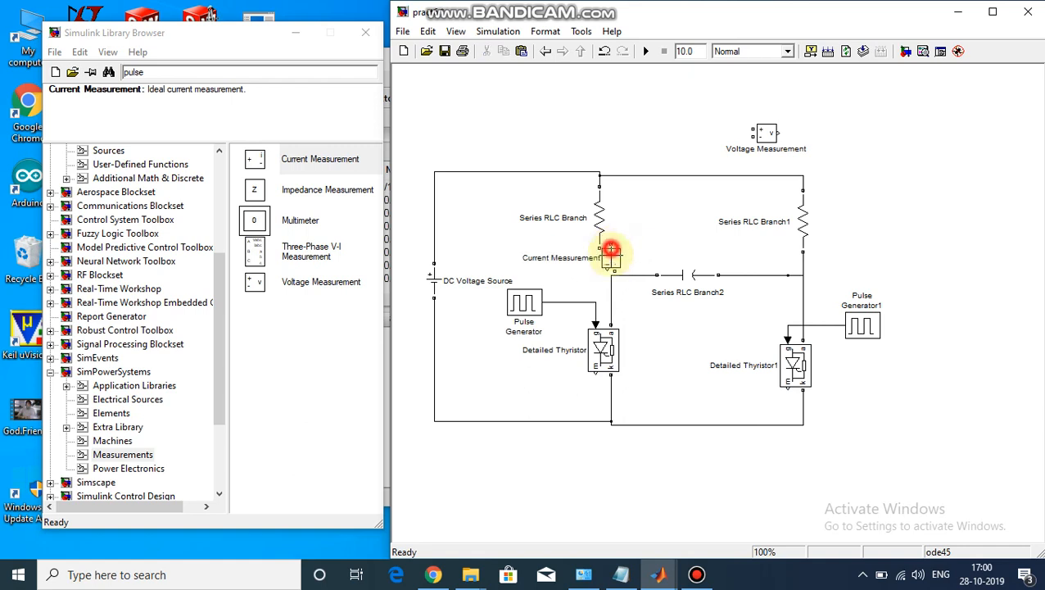
{"action": "left_click_drag", "start_coordinate": [611, 248], "coordinate": [589, 261]}
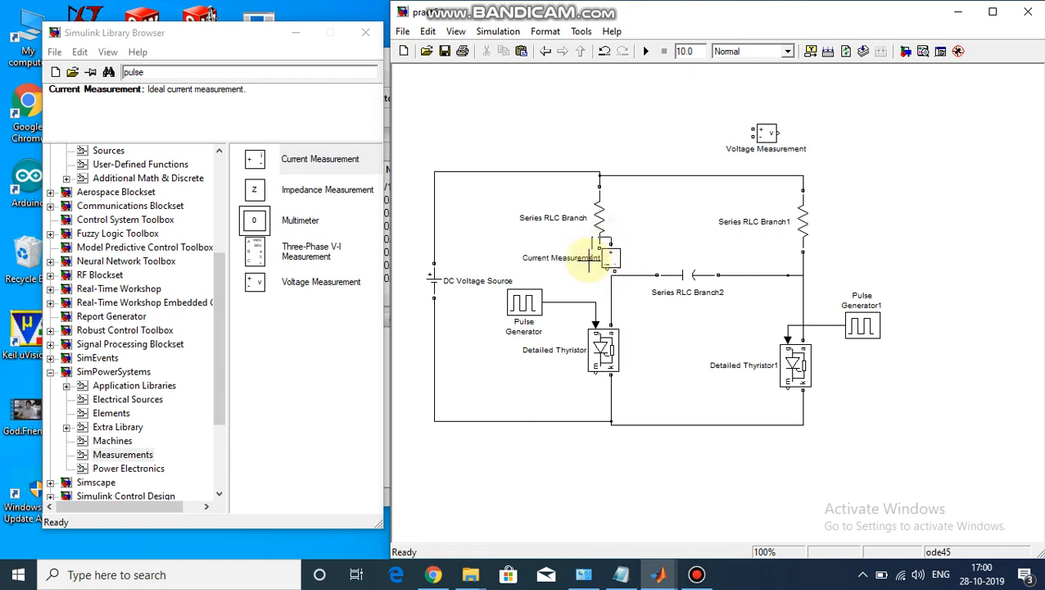
{"action": "left_click_drag", "start_coordinate": [624, 258], "coordinate": [600, 270]}
{"action": "left_click", "coordinate": [655, 215]}
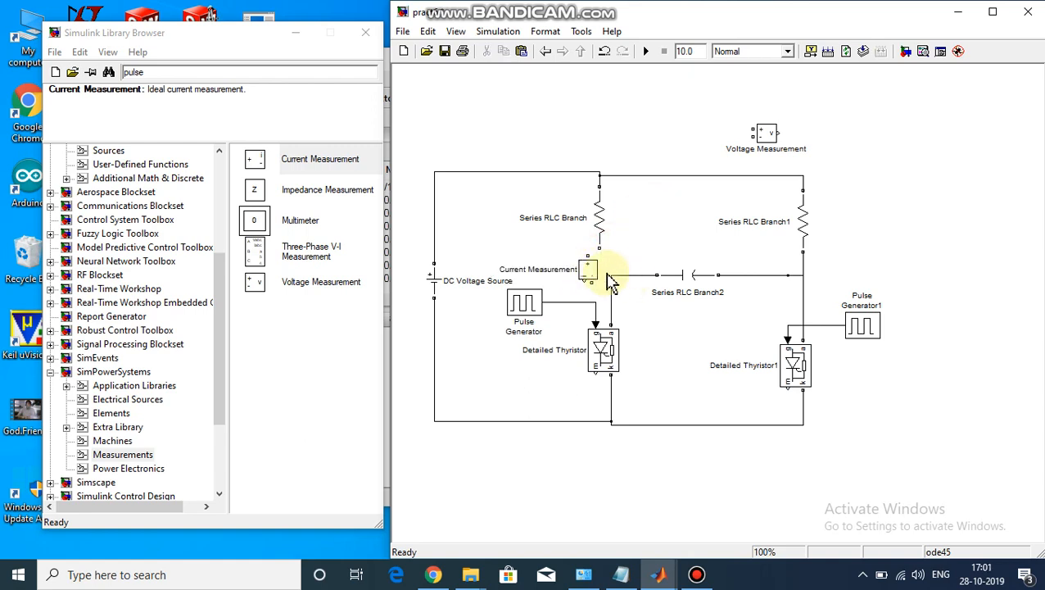
Step: Wire Current Measurement between Series RLC Branch's lower terminal and Detailed Thyristor's anode wire, redrawing the connection to the resistor
{"action": "left_click_drag", "start_coordinate": [593, 283], "coordinate": [611, 291]}
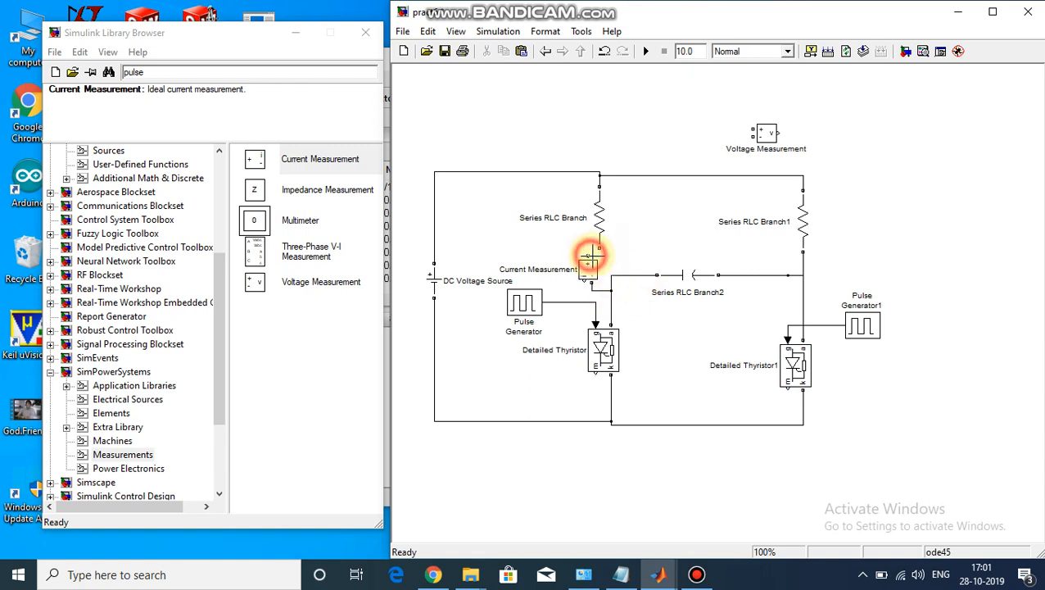
{"action": "left_click_drag", "start_coordinate": [591, 256], "coordinate": [604, 247]}
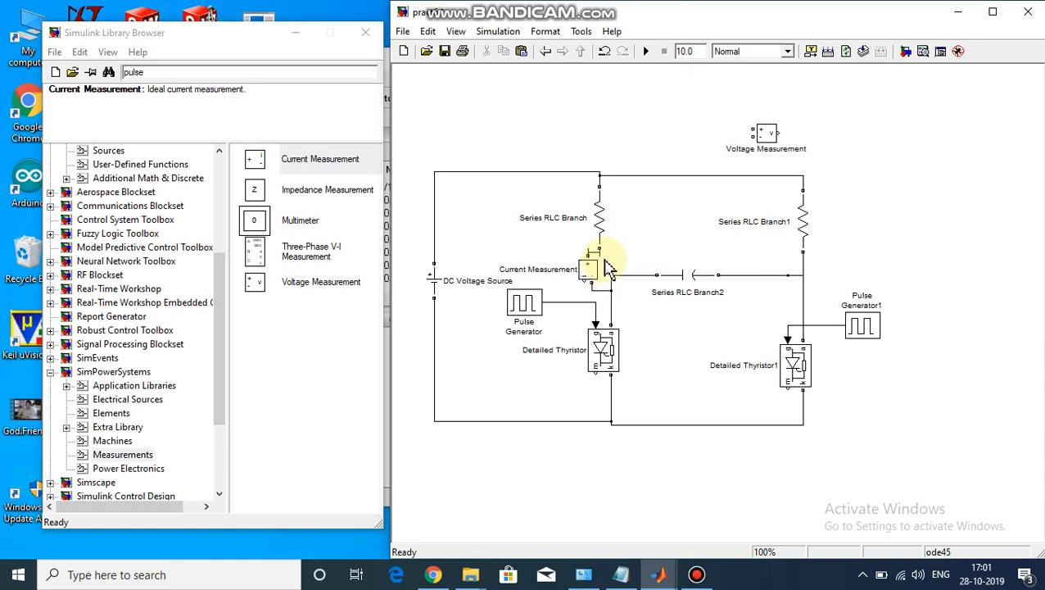
{"action": "scroll", "coordinate": [605, 260], "scroll_direction": "up", "scroll_amount": 2}
{"action": "left_click", "coordinate": [626, 302]}
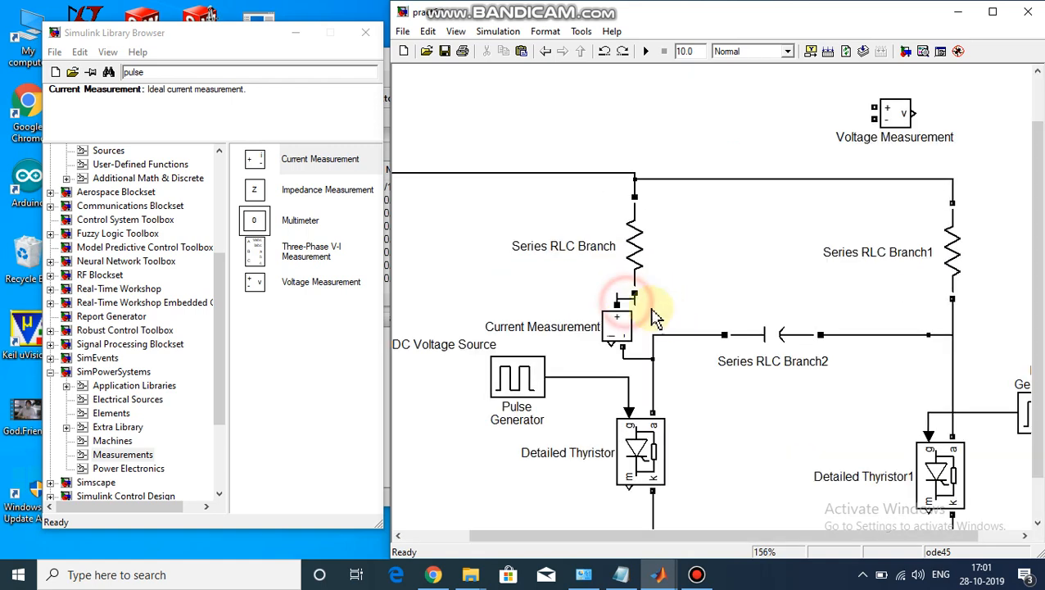
{"action": "left_click", "coordinate": [627, 301]}
{"action": "left_click", "coordinate": [628, 300]}
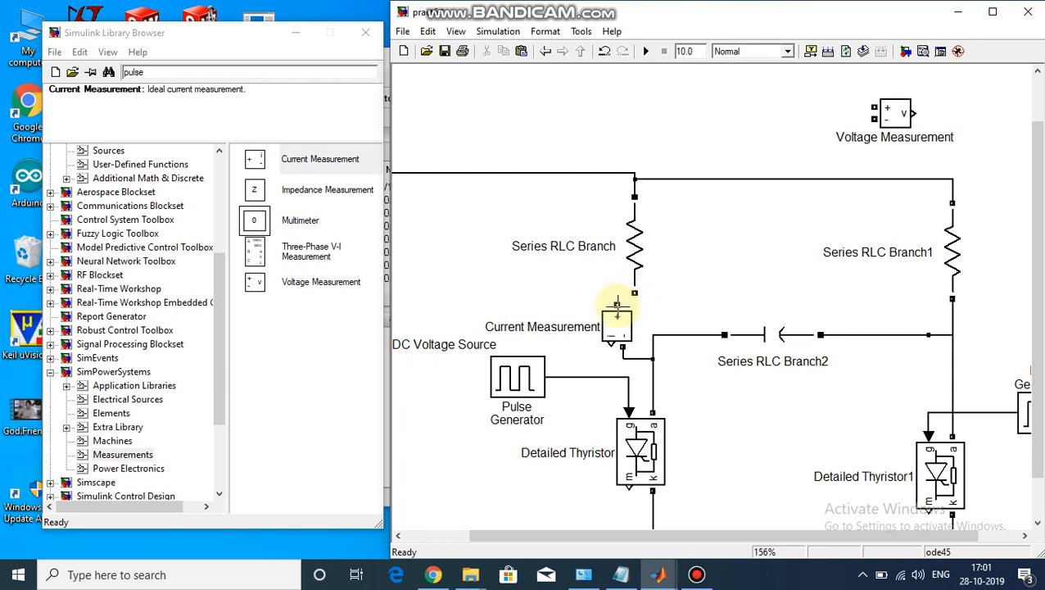
{"action": "left_click_drag", "start_coordinate": [618, 305], "coordinate": [632, 295]}
{"action": "scroll", "coordinate": [693, 262], "scroll_direction": "down", "scroll_amount": 1}
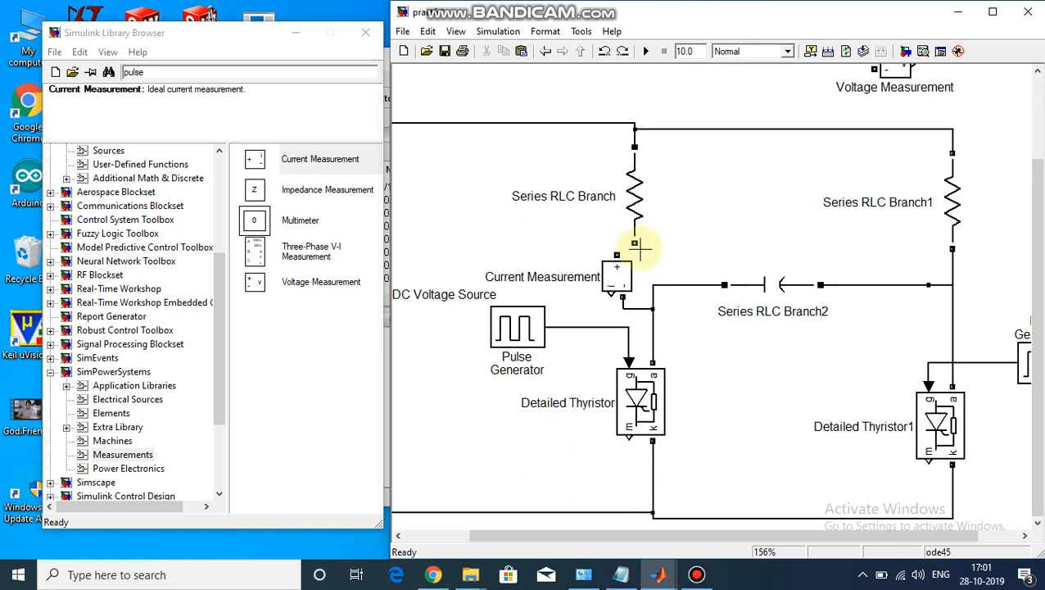
{"action": "left_click_drag", "start_coordinate": [635, 246], "coordinate": [618, 260]}
{"action": "left_click", "coordinate": [627, 204]}
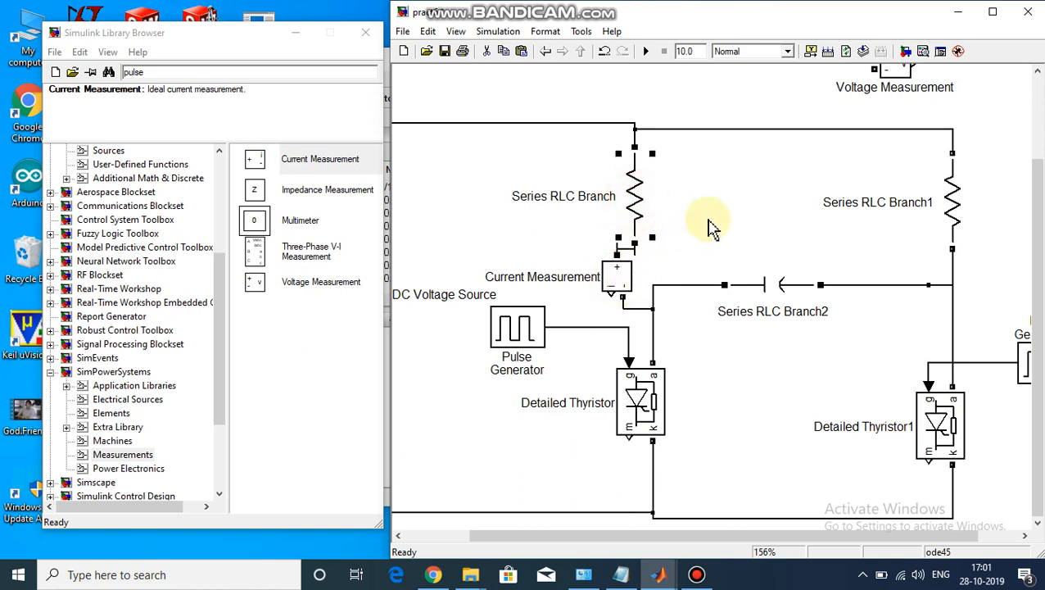
{"action": "left_click", "coordinate": [554, 90]}
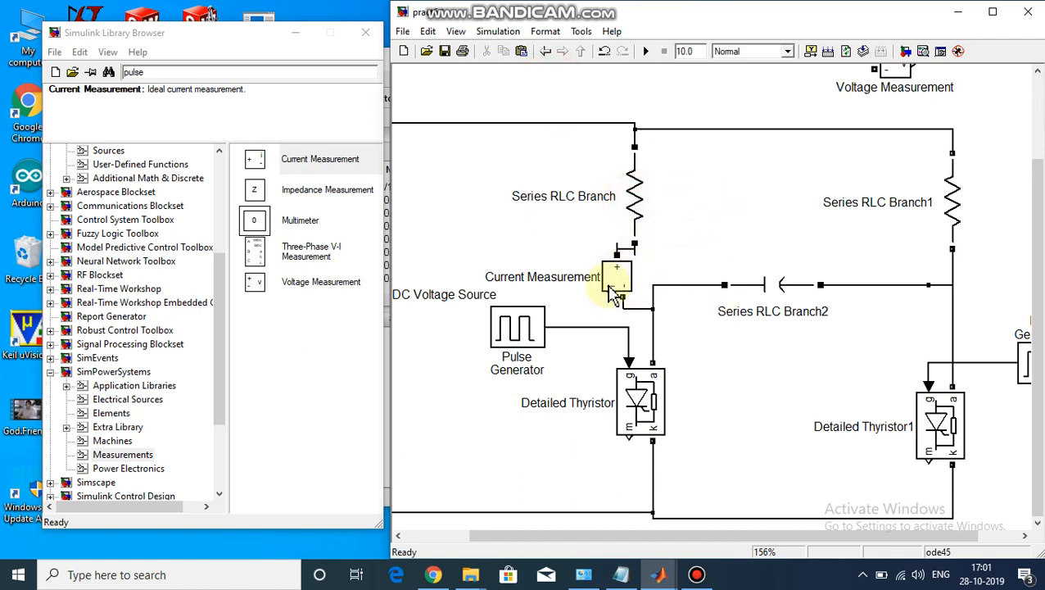
Step: Place Voltage Measurement above Series RLC Branch2, rotate it by 270 degrees and wire its terminals across the capacitor
{"action": "scroll", "coordinate": [706, 246], "scroll_direction": "right", "scroll_amount": 2}
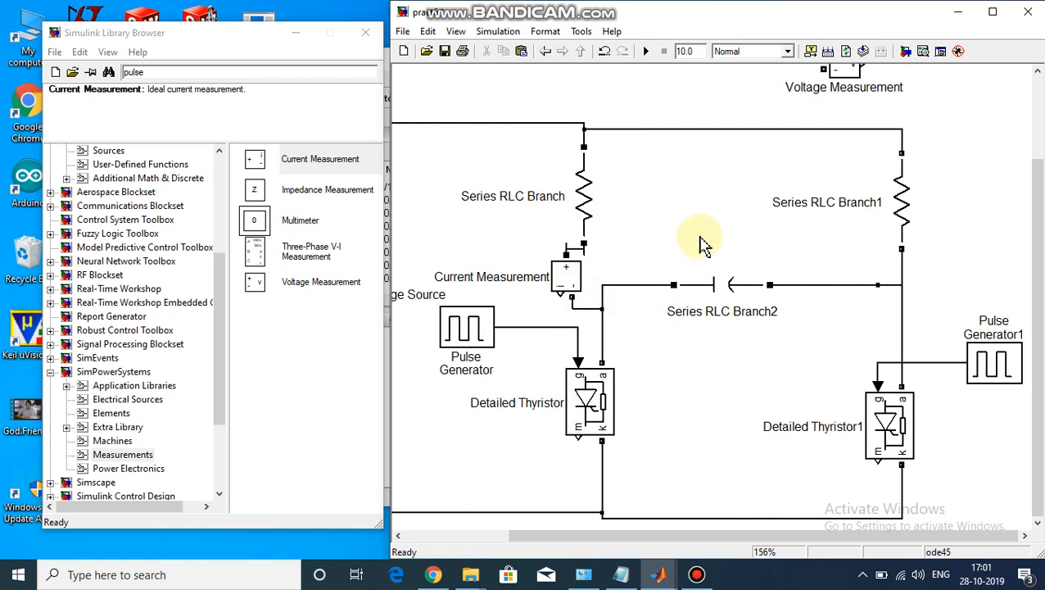
{"action": "scroll", "coordinate": [700, 237], "scroll_direction": "down", "scroll_amount": 2}
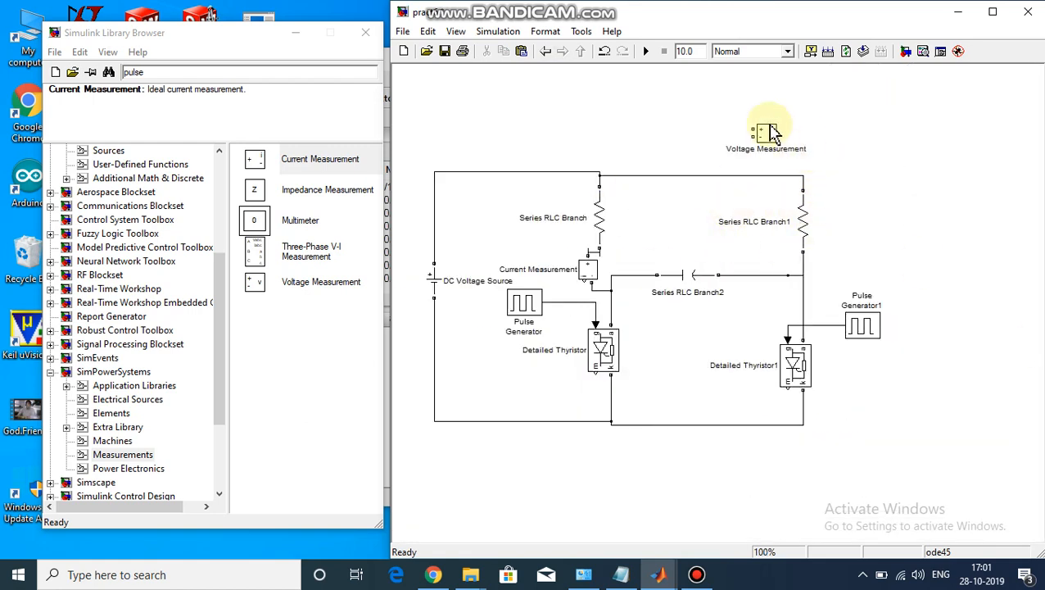
{"action": "left_click_drag", "start_coordinate": [769, 137], "coordinate": [685, 238]}
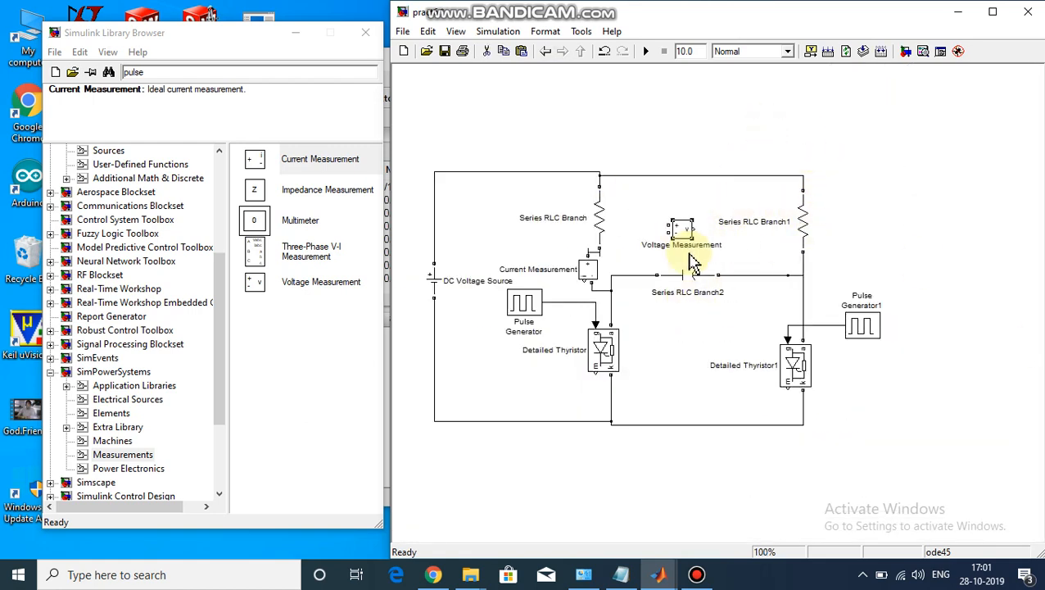
{"action": "key", "text": "ctrl+r"}
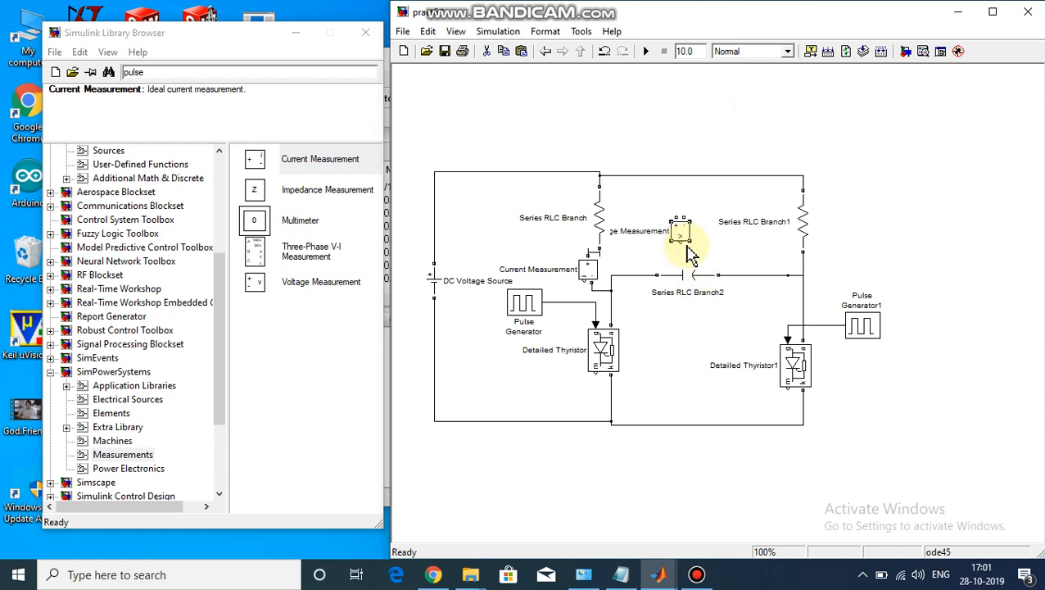
{"action": "key", "text": "ctrl+r"}
{"action": "key", "text": "ctrl+r"}
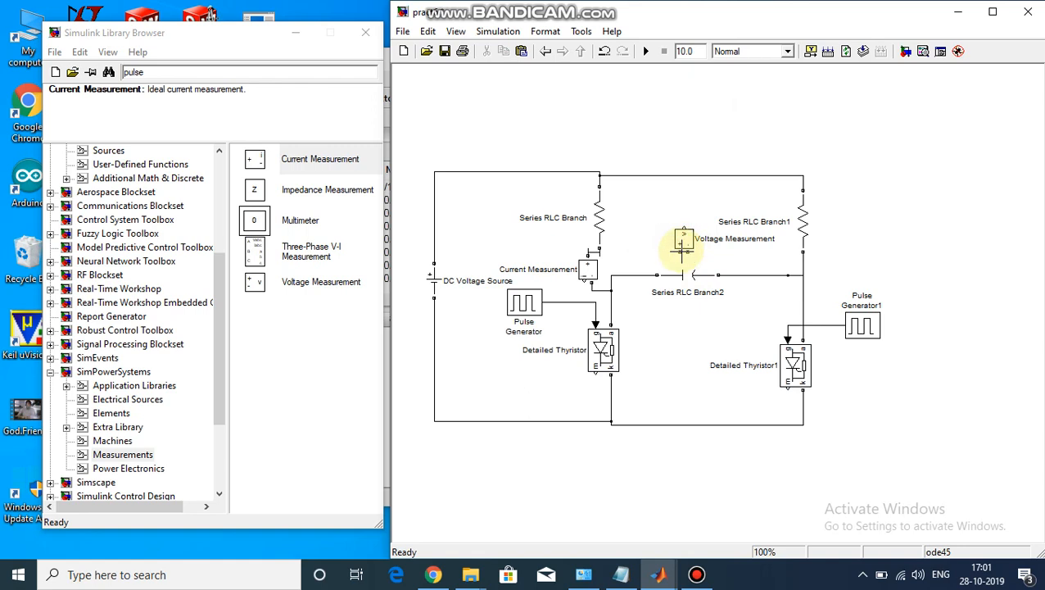
{"action": "mouse_move", "coordinate": [680, 252]}
{"action": "left_mouse_down"}
{"action": "mouse_move", "coordinate": [648, 264]}
{"action": "mouse_move", "coordinate": [652, 276]}
{"action": "mouse_move", "coordinate": [641, 262]}
{"action": "mouse_move", "coordinate": [645, 276]}
{"action": "mouse_move", "coordinate": [699, 256]}
{"action": "mouse_move", "coordinate": [741, 270]}
{"action": "mouse_move", "coordinate": [741, 280]}
{"action": "left_mouse_up"}
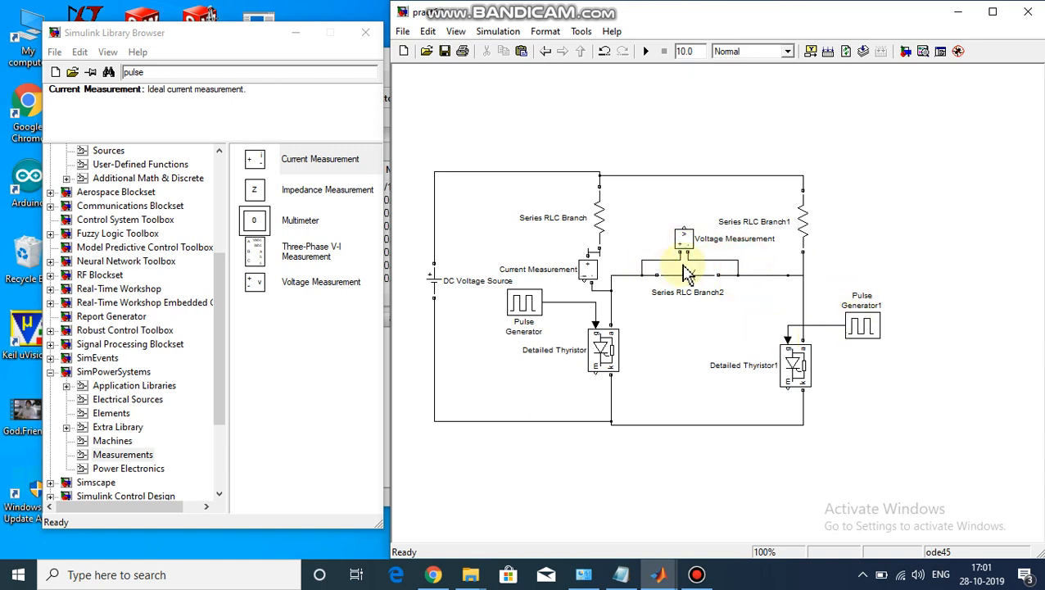
Step: Search the block library for scope and add a Scope block beside the circuit, above Pulse Generator1
{"action": "double_click", "coordinate": [212, 72]}
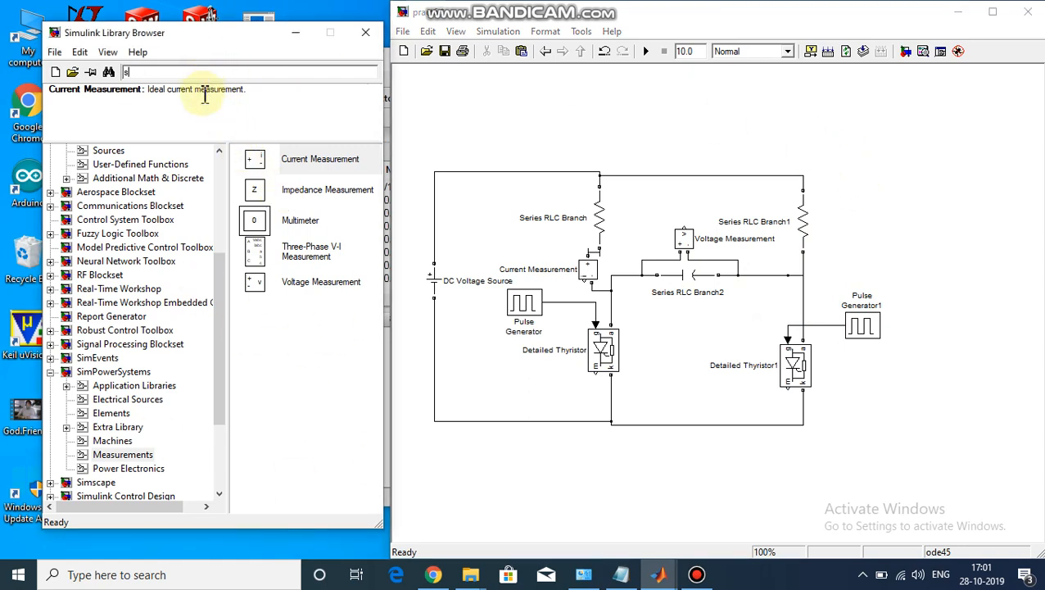
{"action": "type", "text": "scope"}
{"action": "key", "text": "Return"}
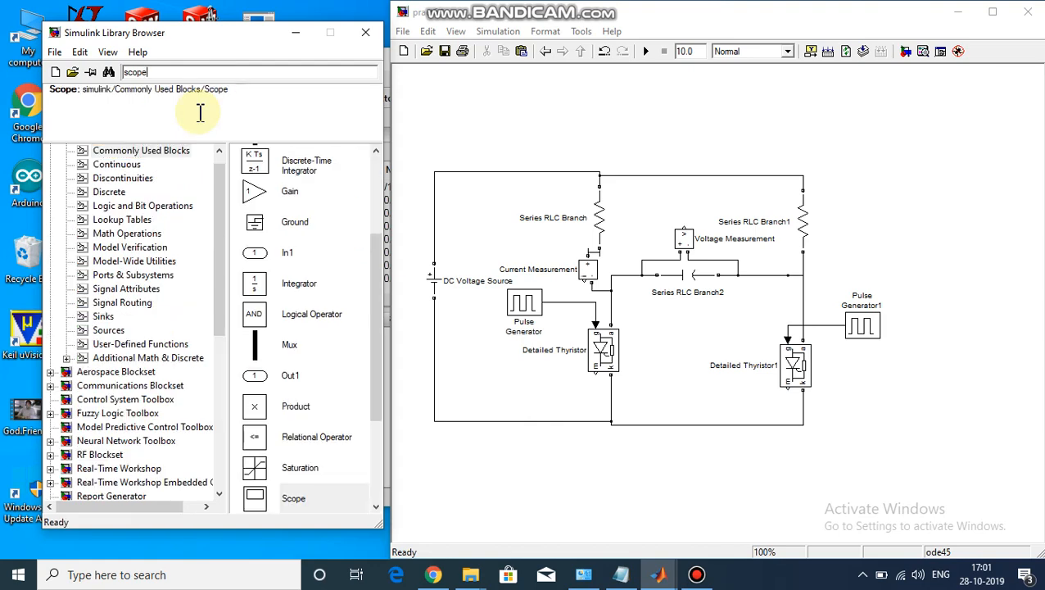
{"action": "scroll", "coordinate": [299, 311], "scroll_direction": "down", "scroll_amount": 4}
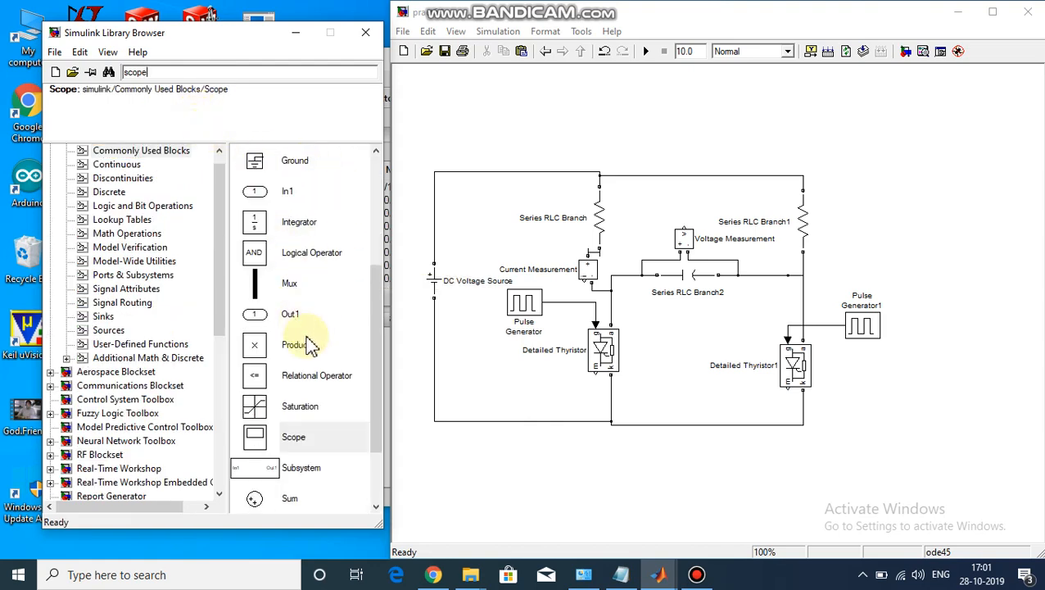
{"action": "scroll", "coordinate": [315, 335], "scroll_direction": "up", "scroll_amount": 3}
{"action": "scroll", "coordinate": [313, 348], "scroll_direction": "down", "scroll_amount": 3}
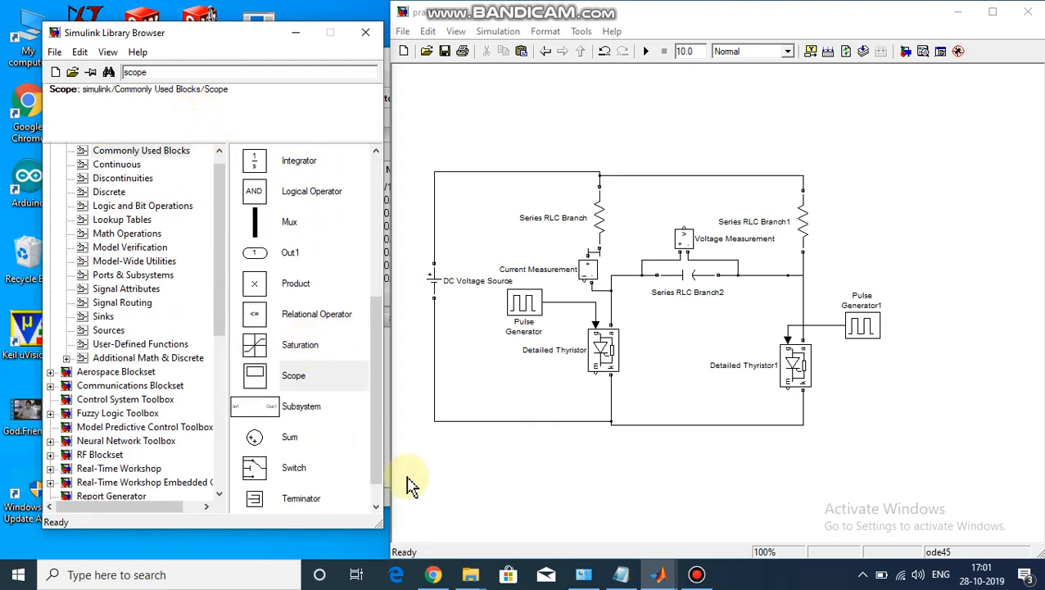
{"action": "left_click_drag", "start_coordinate": [303, 378], "coordinate": [940, 234]}
{"action": "left_click", "coordinate": [895, 115]}
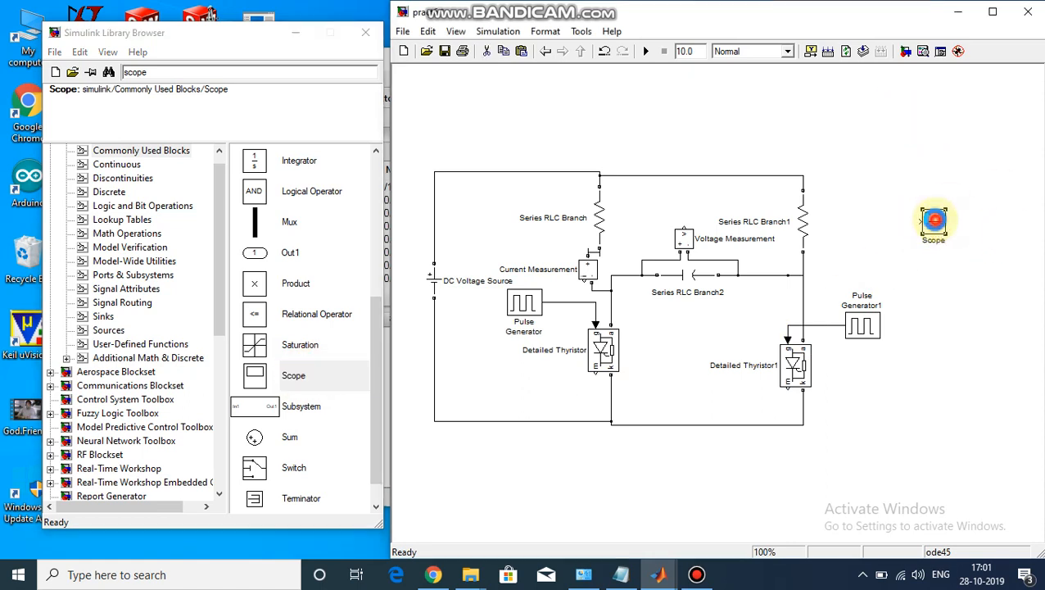
Step: Set the Scope's number of axes to 4
{"action": "double_click", "coordinate": [934, 219]}
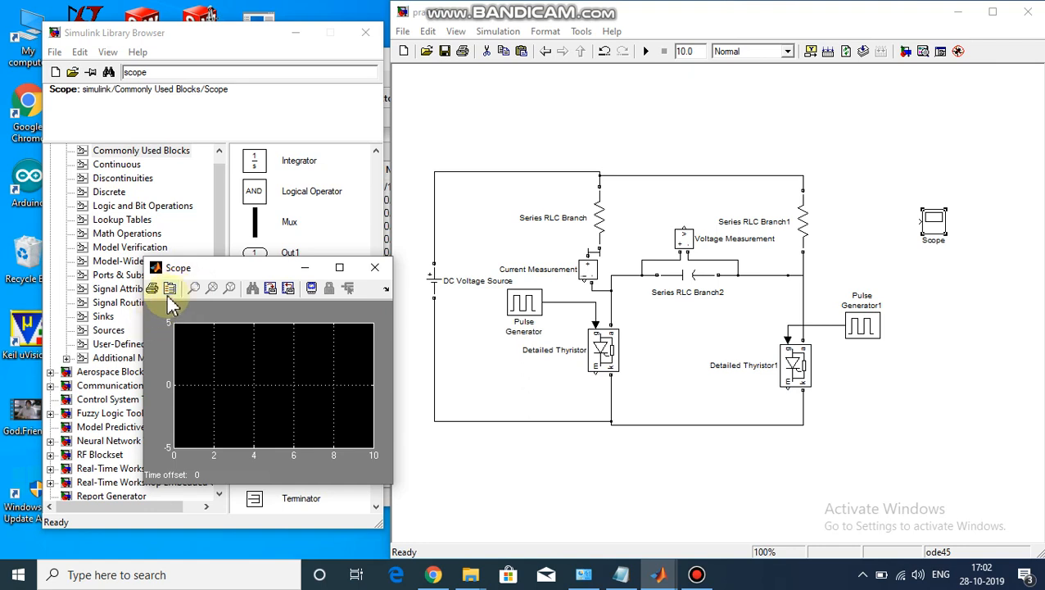
{"action": "left_click", "coordinate": [169, 288]}
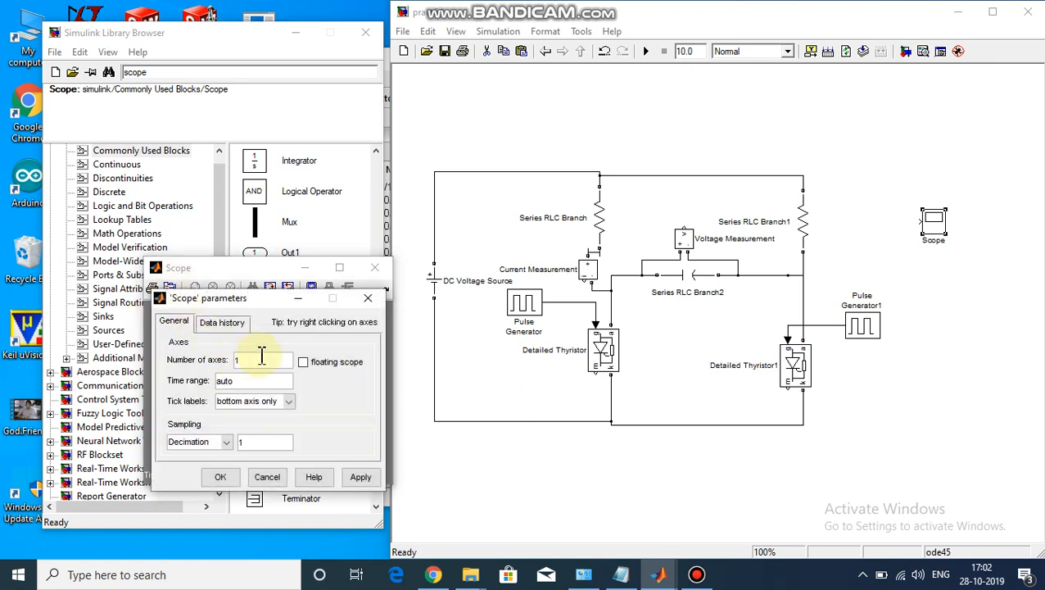
{"action": "double_click", "coordinate": [260, 359]}
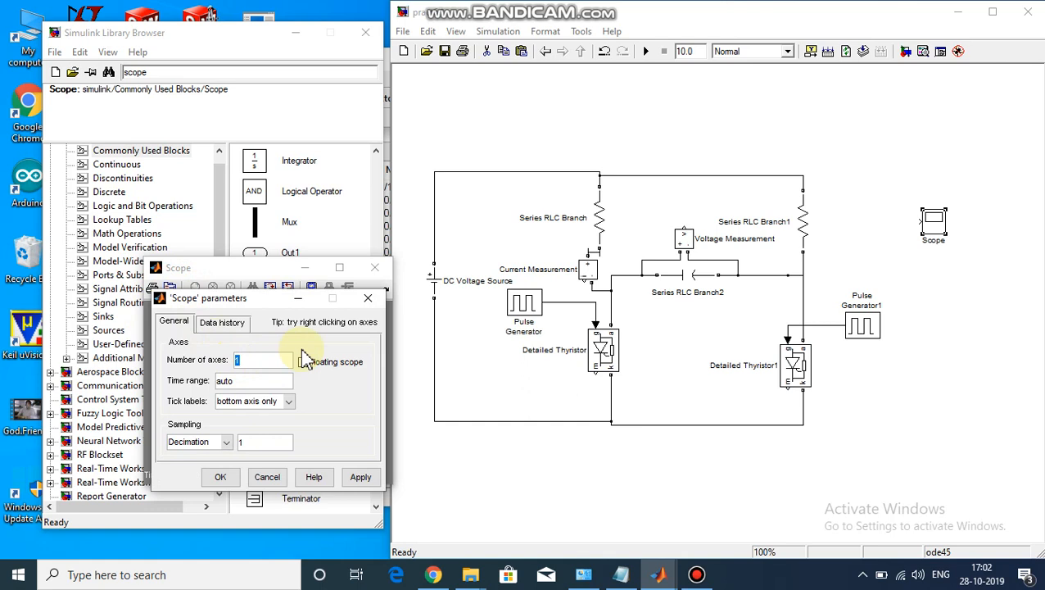
{"action": "left_click", "coordinate": [221, 479]}
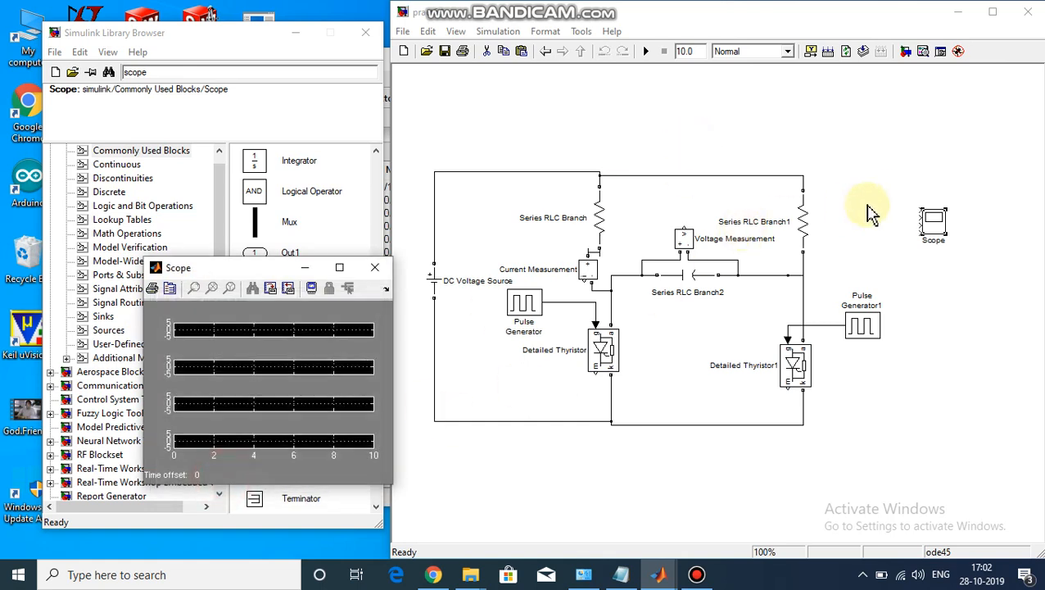
{"action": "left_click", "coordinate": [942, 238]}
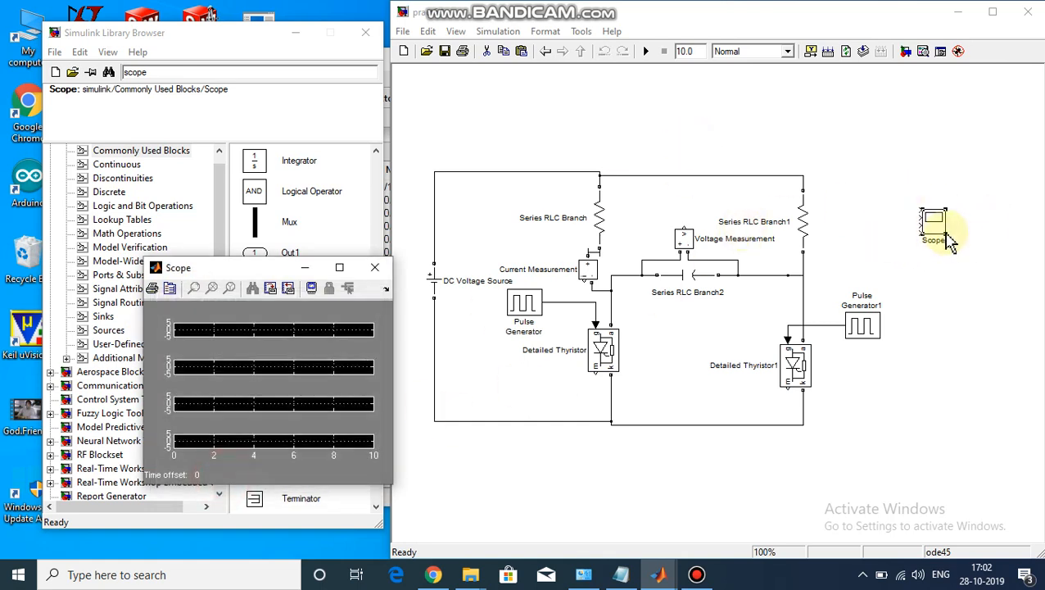
Step: Enlarge the Scope block to fit its four inputs and move it slightly lower beside the circuit
{"action": "left_click_drag", "start_coordinate": [950, 239], "coordinate": [1000, 339]}
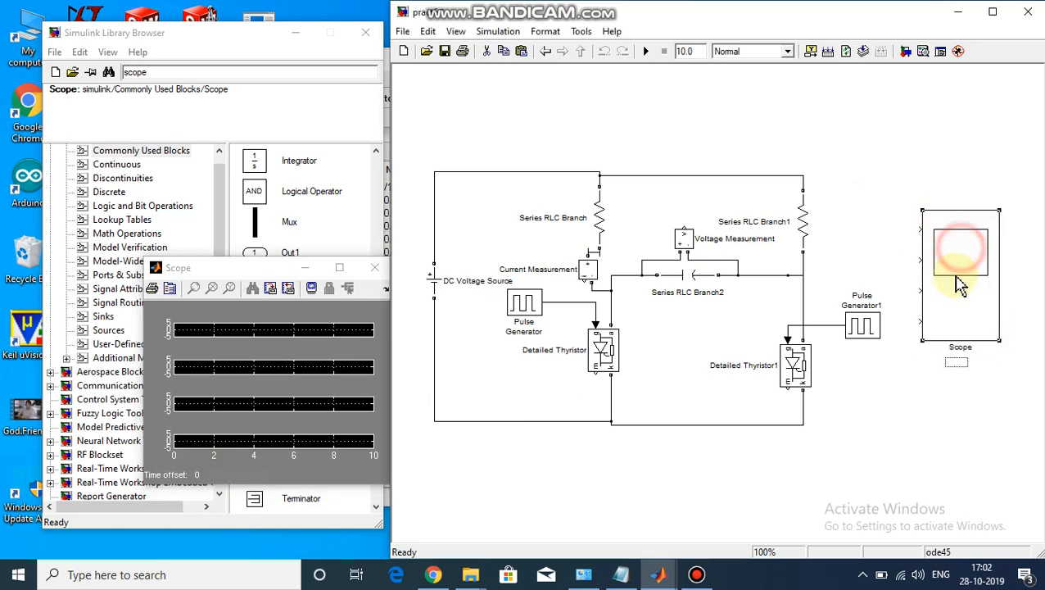
{"action": "left_click_drag", "start_coordinate": [952, 257], "coordinate": [947, 284]}
{"action": "left_click", "coordinate": [944, 168]}
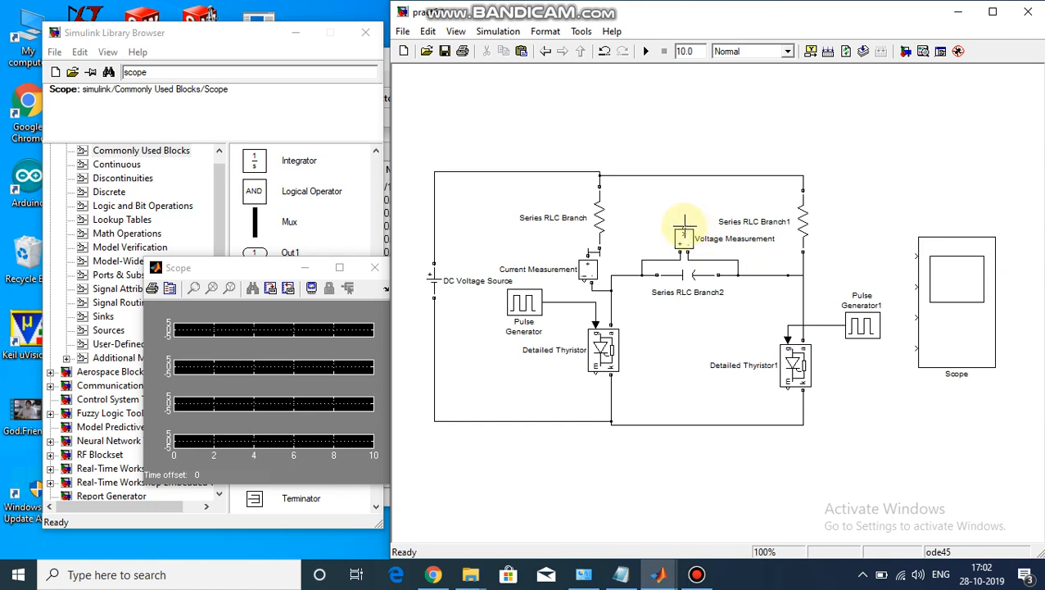
Step: Wire the Voltage Measurement output to the Scope's first input and the Current Measurement output to its second input
{"action": "mouse_move", "coordinate": [684, 228]}
{"action": "left_mouse_down"}
{"action": "mouse_move", "coordinate": [804, 208]}
{"action": "mouse_move", "coordinate": [869, 239]}
{"action": "left_mouse_up"}
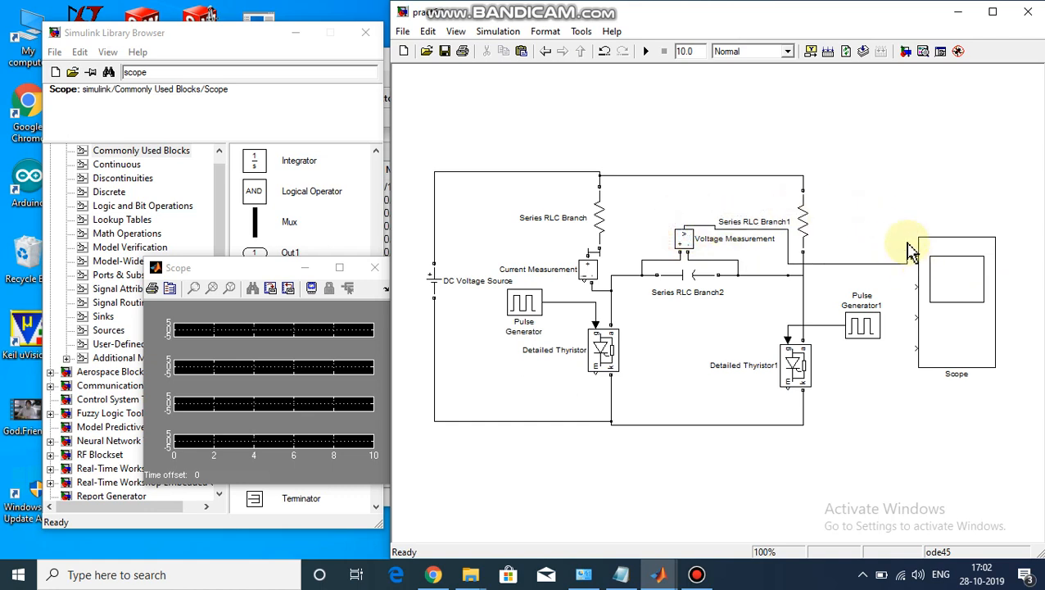
{"action": "left_click_drag", "start_coordinate": [911, 252], "coordinate": [913, 255]}
{"action": "left_click", "coordinate": [905, 168]}
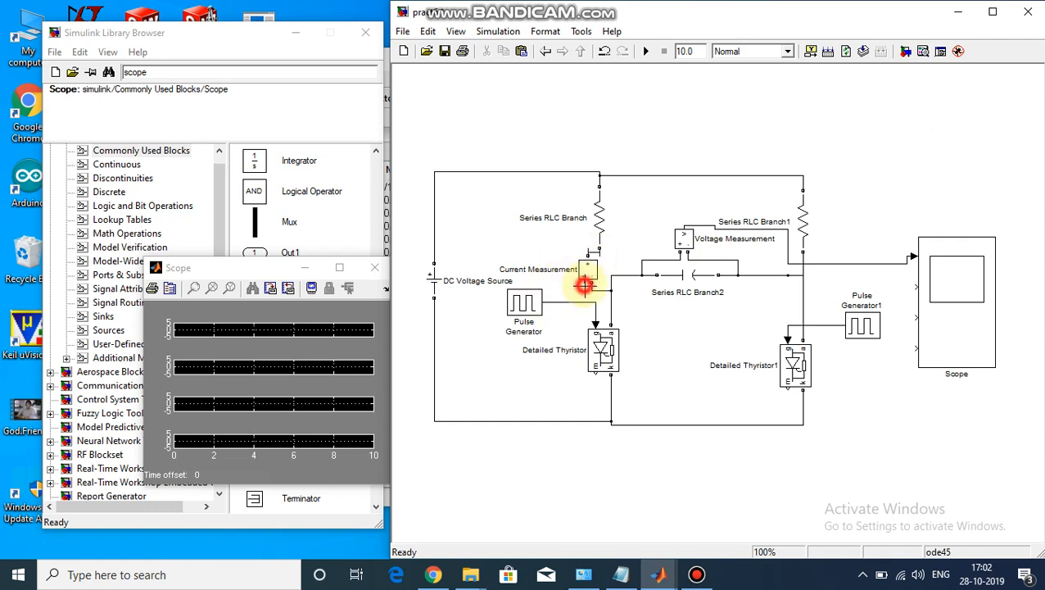
{"action": "left_click_drag", "start_coordinate": [585, 284], "coordinate": [912, 287]}
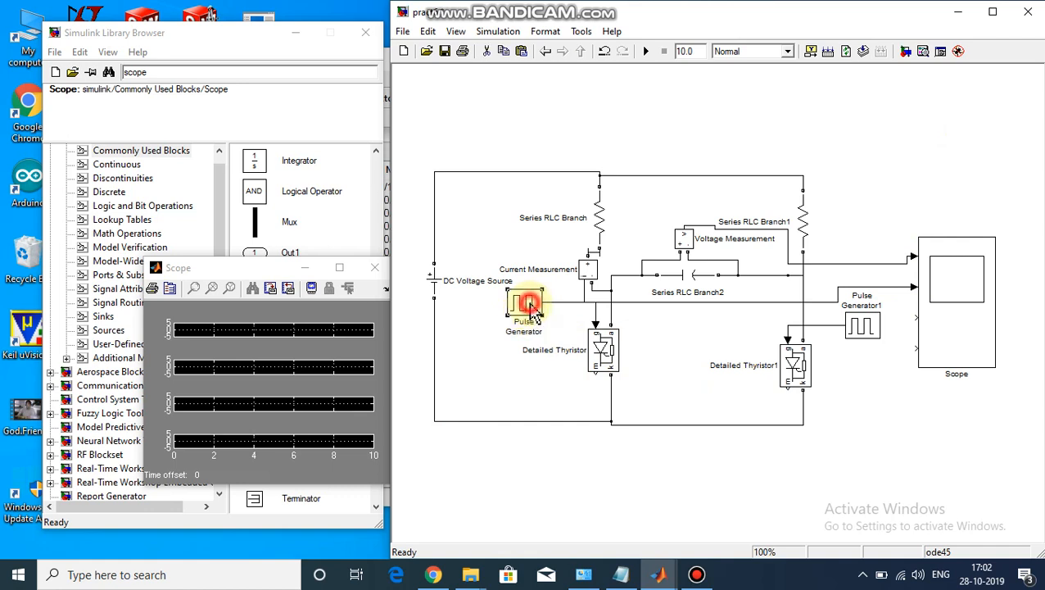
Step: Move Pulse Generator away from the Current Measurement signal line, keeping it level above Detailed Thyristor's gate
{"action": "left_click_drag", "start_coordinate": [531, 311], "coordinate": [511, 349]}
{"action": "left_click", "coordinate": [709, 499]}
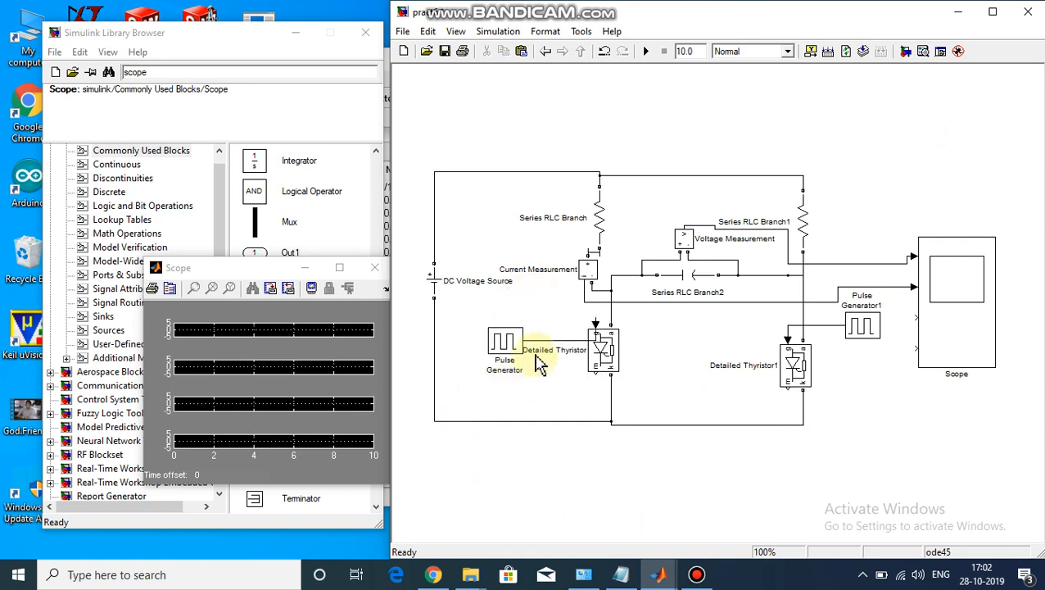
{"action": "left_click_drag", "start_coordinate": [493, 341], "coordinate": [508, 320]}
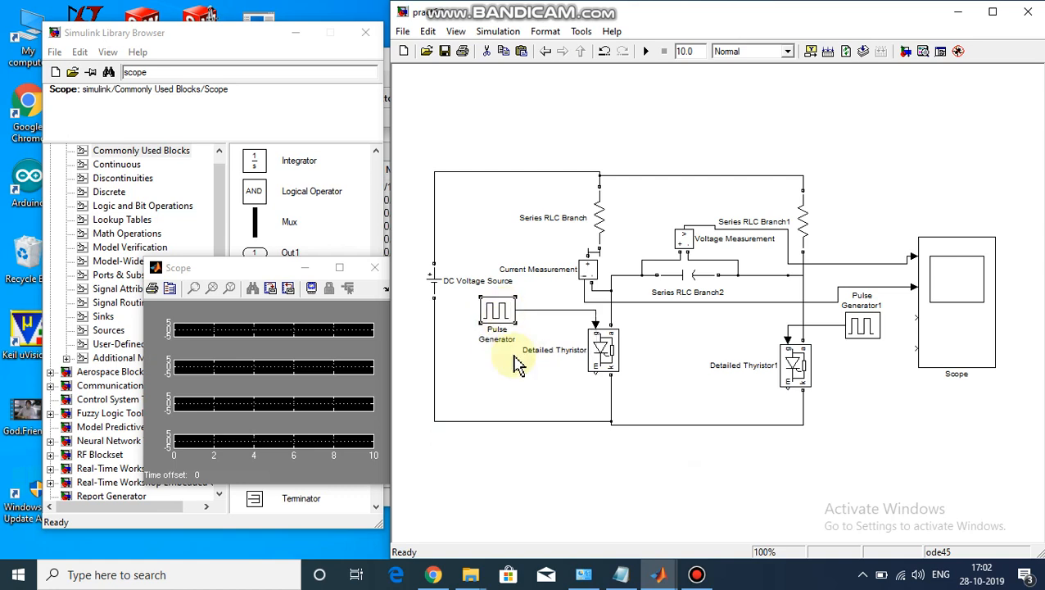
Step: Close the Scope window and branch the gate signals of Pulse Generator and Pulse Generator1 to the Scope's third and fourth inputs
{"action": "left_click", "coordinate": [373, 268]}
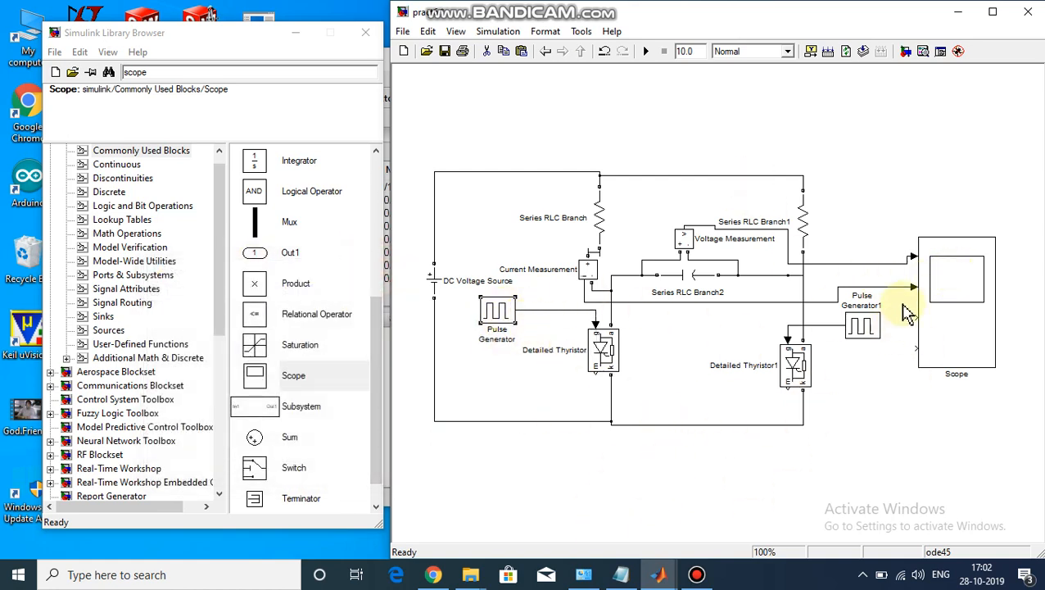
{"action": "left_click_drag", "start_coordinate": [914, 318], "coordinate": [537, 307]}
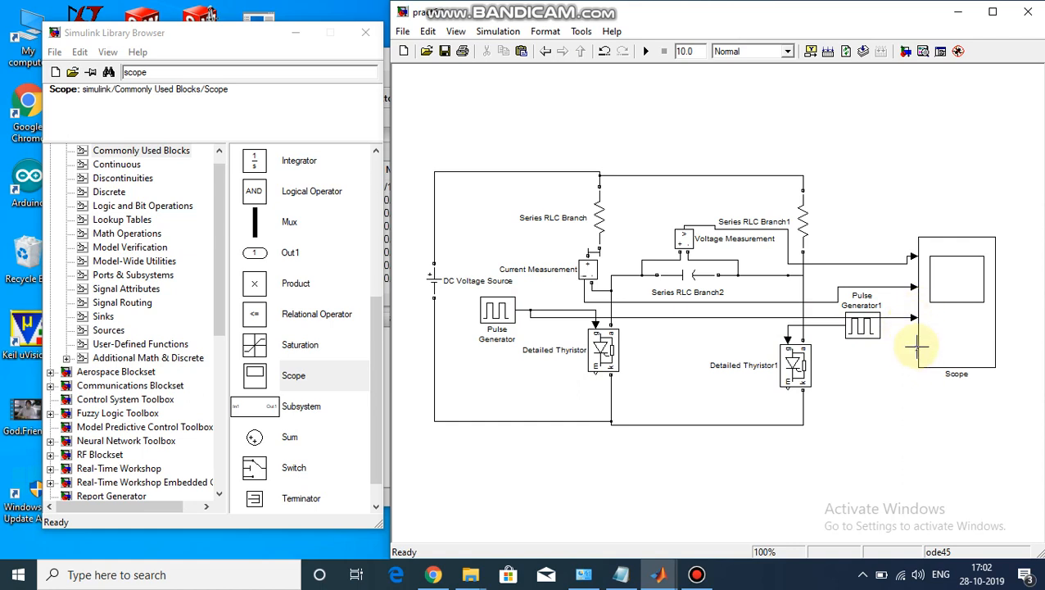
{"action": "left_click_drag", "start_coordinate": [915, 348], "coordinate": [827, 328]}
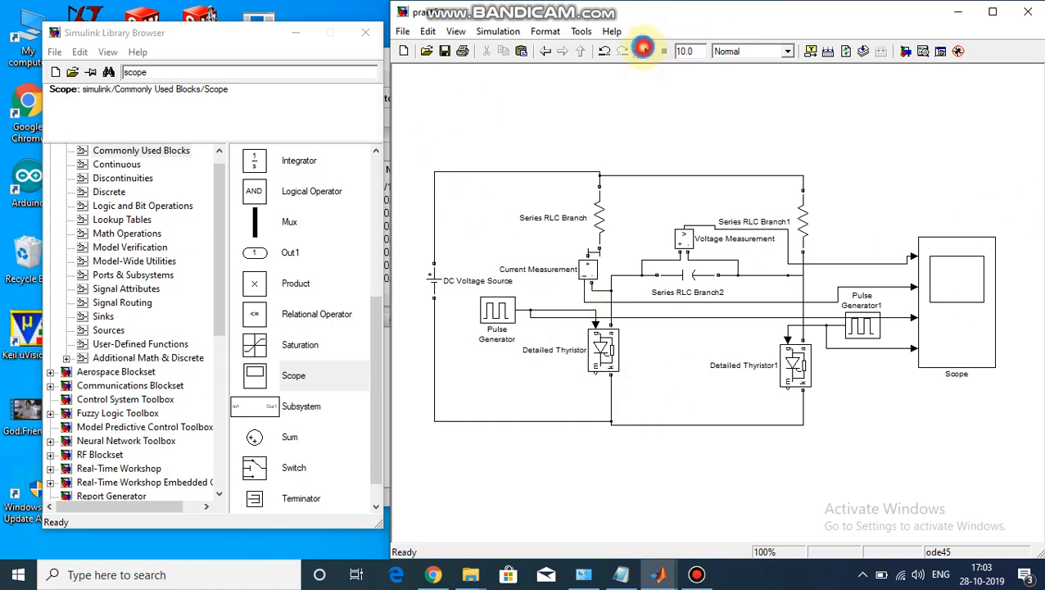
Step: Run the simulation, open the Scope in a maximized window and autoscale all four traces
{"action": "left_click", "coordinate": [645, 51]}
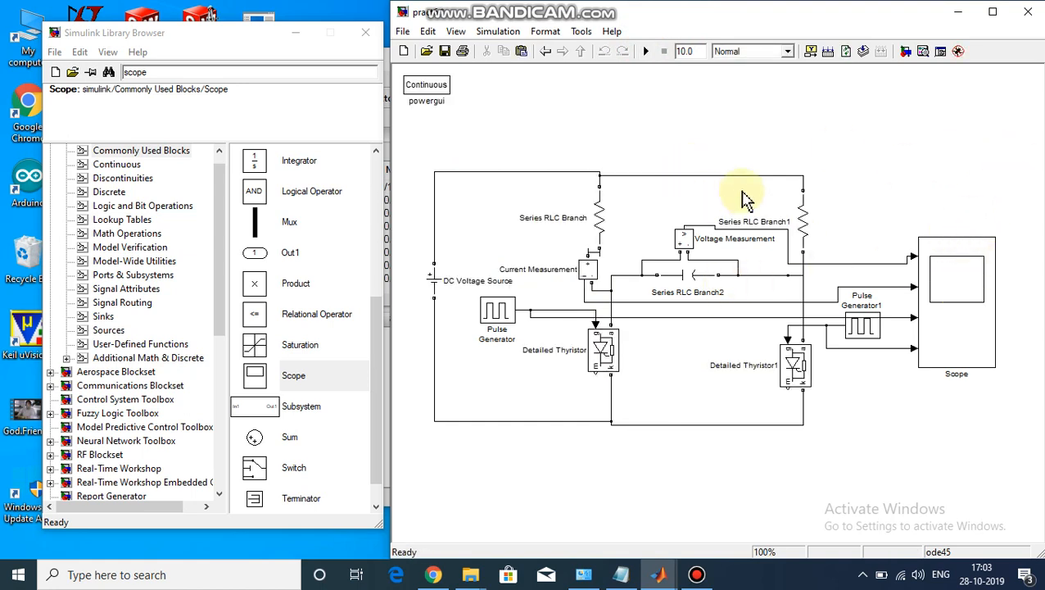
{"action": "double_click", "coordinate": [945, 278]}
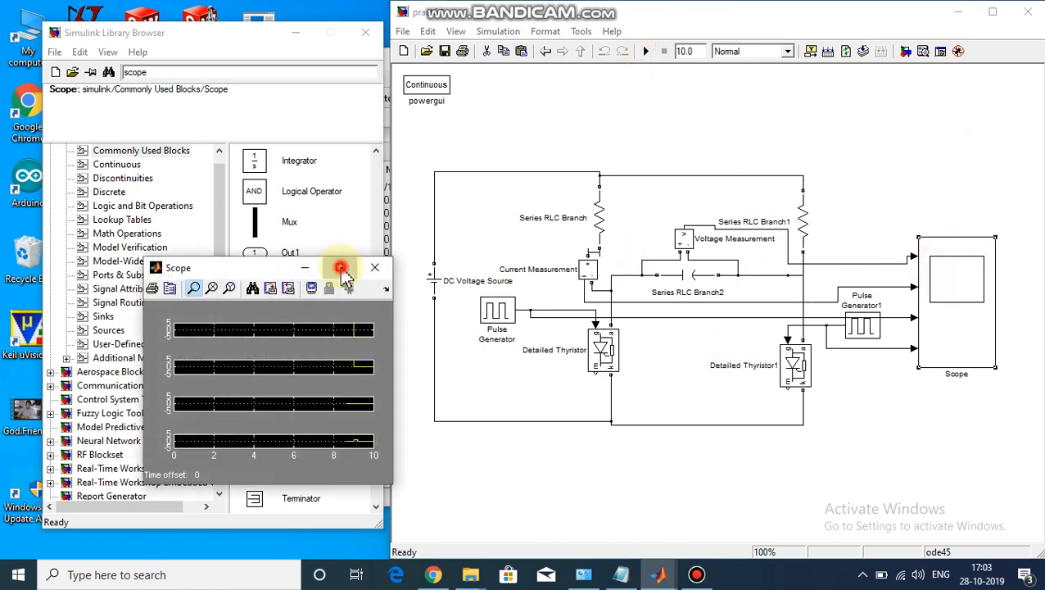
{"action": "left_click", "coordinate": [340, 268]}
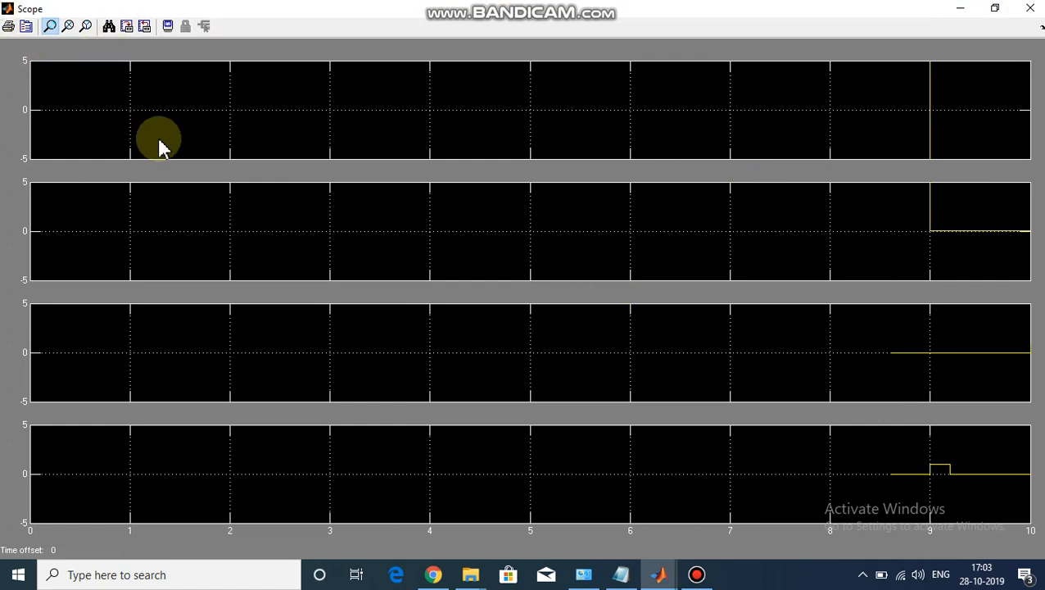
{"action": "left_click", "coordinate": [115, 29]}
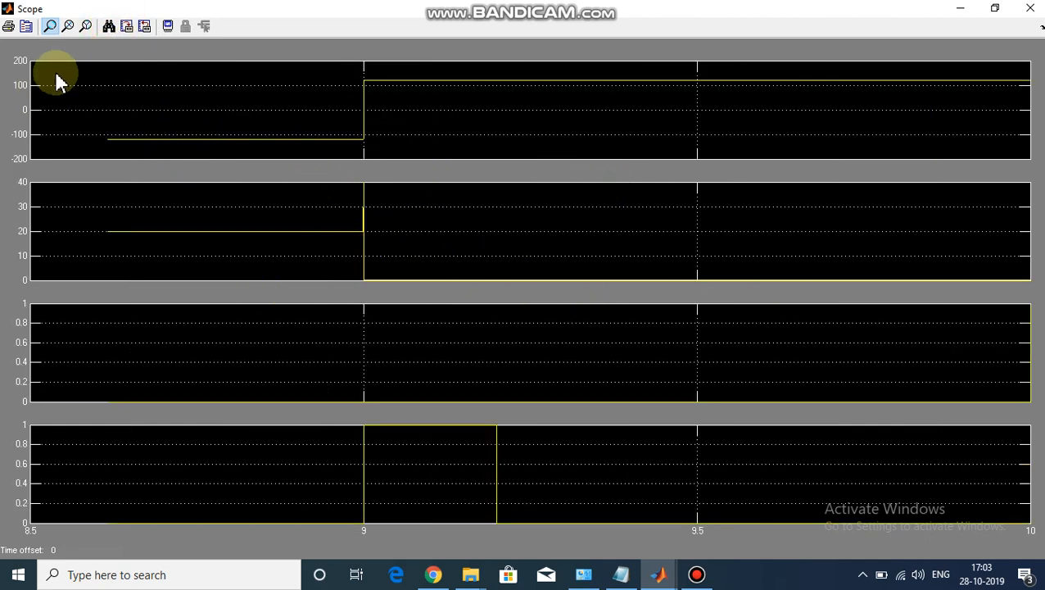
Step: Set the Scope to X-axis zoom, autoscale the first axes and close the Scope window
{"action": "left_click", "coordinate": [68, 28]}
{"action": "right_click", "coordinate": [431, 117]}
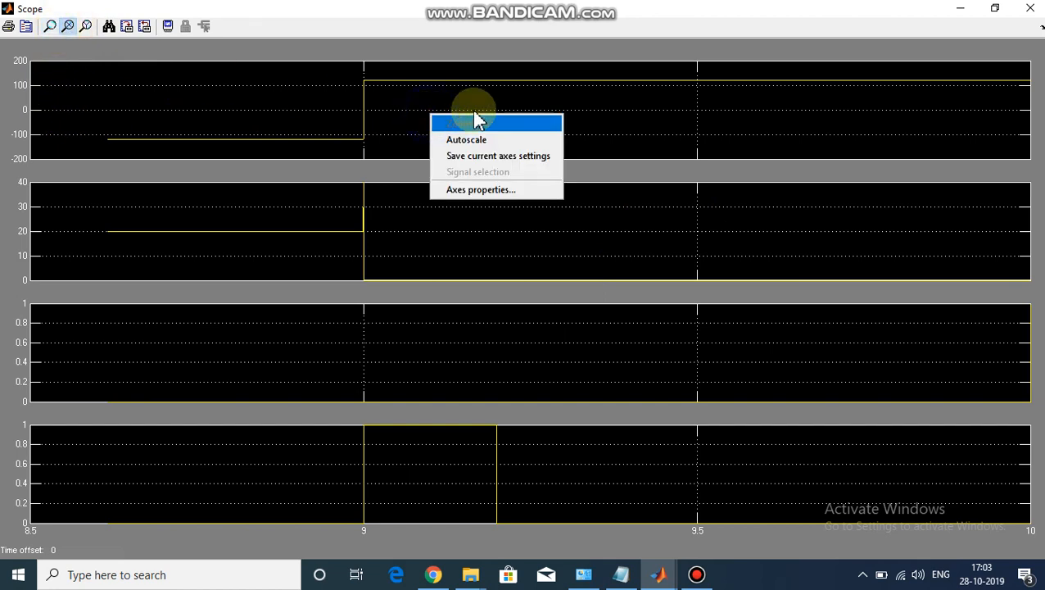
{"action": "left_click", "coordinate": [463, 140]}
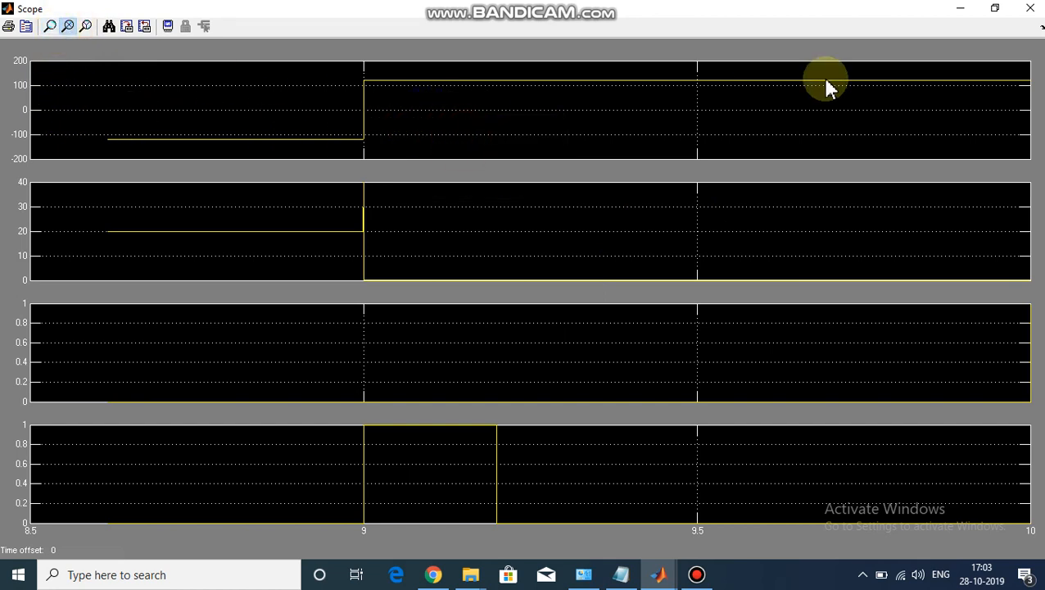
{"action": "left_click", "coordinate": [1030, 8]}
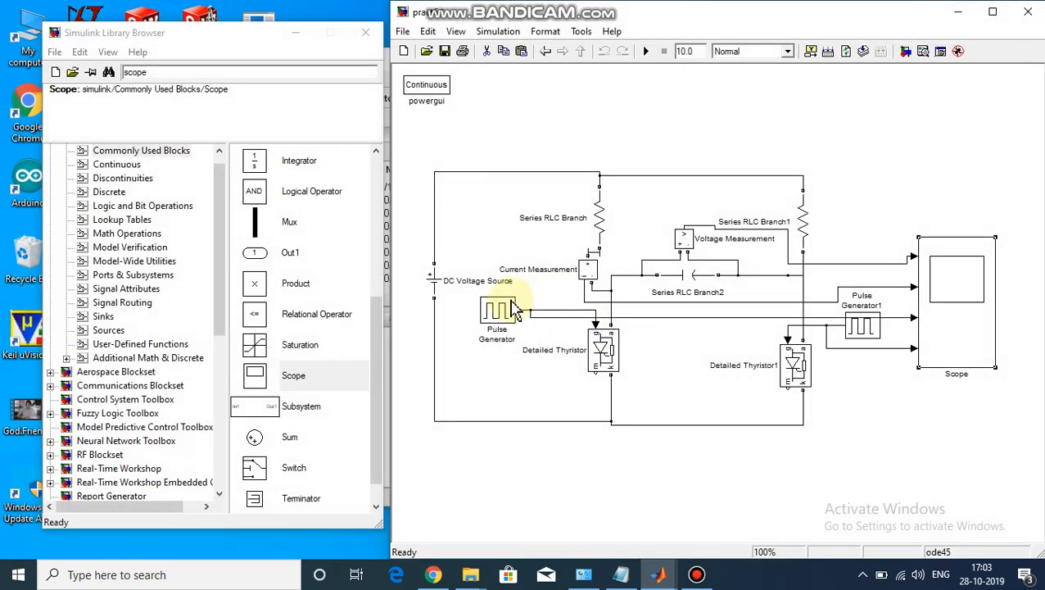
Step: Set Pulse Generator's period to 0.2 seconds
{"action": "double_click", "coordinate": [514, 309]}
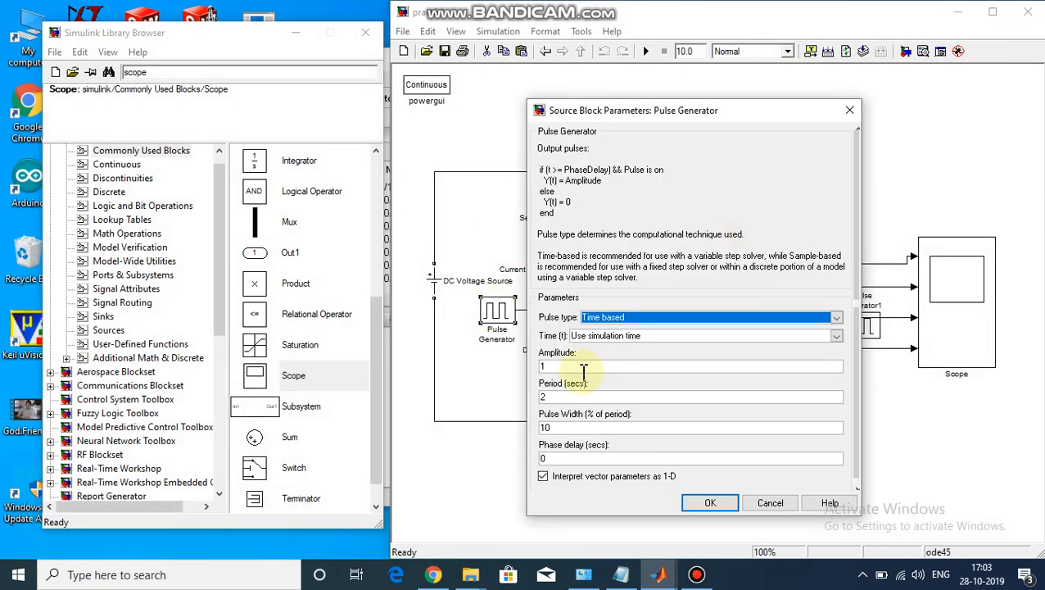
{"action": "double_click", "coordinate": [584, 396]}
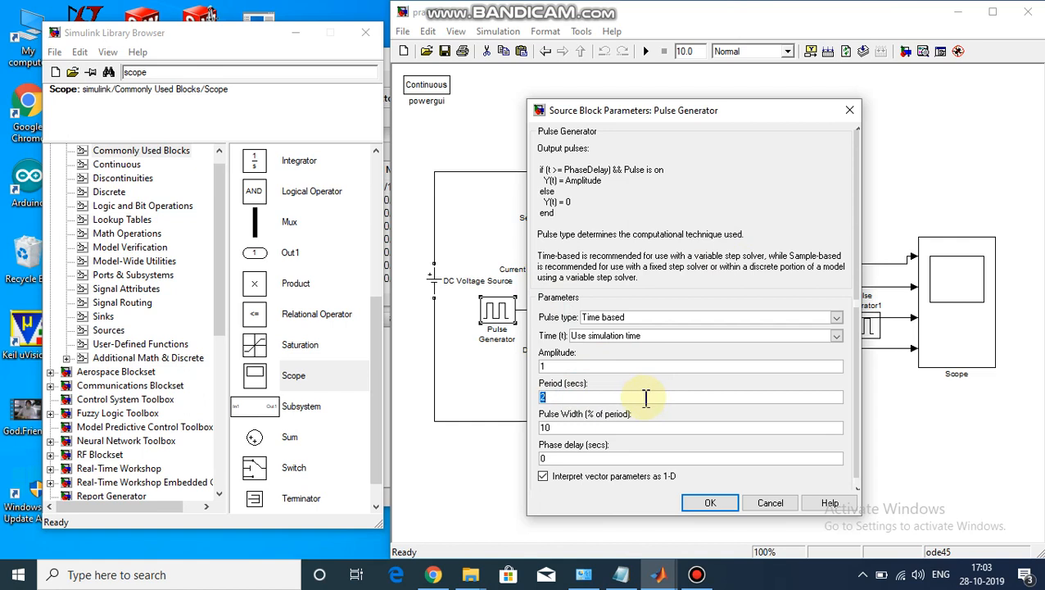
{"action": "type", "text": "0."}
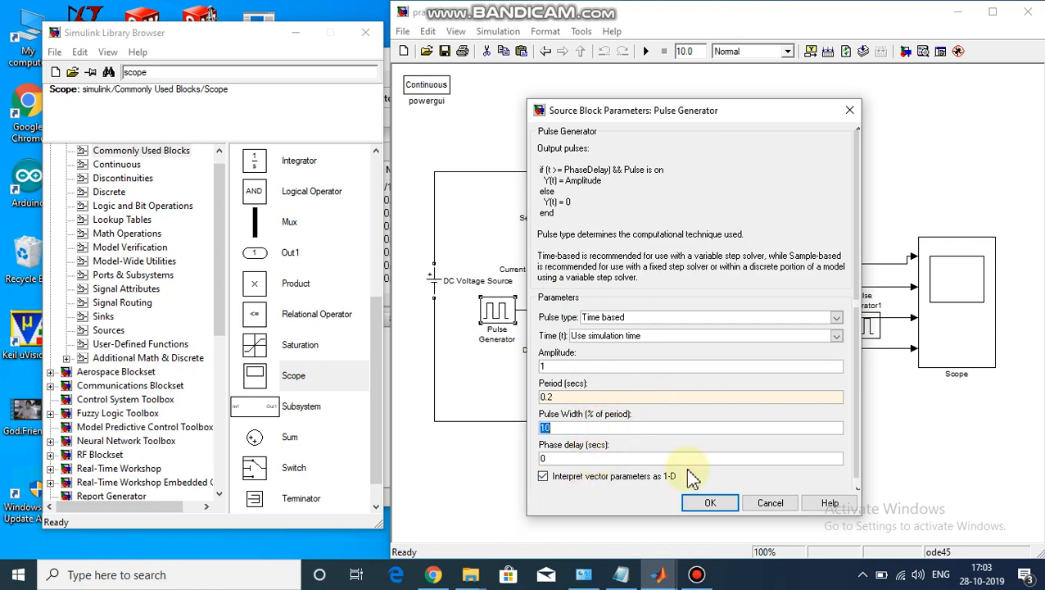
{"action": "left_click", "coordinate": [711, 504]}
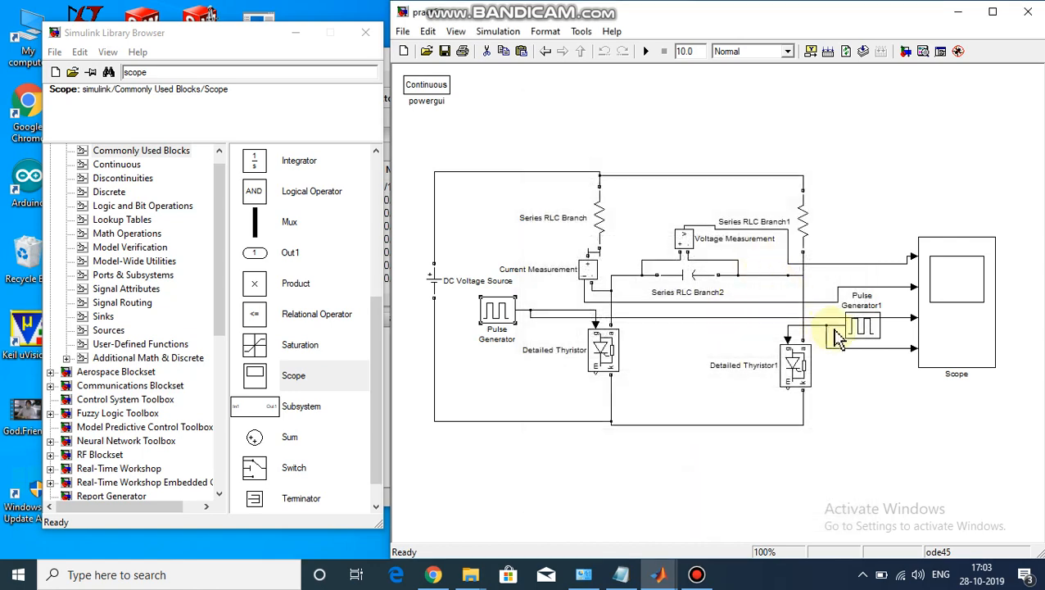
Step: Set Pulse Generator1's period to 0.2 seconds and its phase delay to 0.1 seconds
{"action": "double_click", "coordinate": [864, 328]}
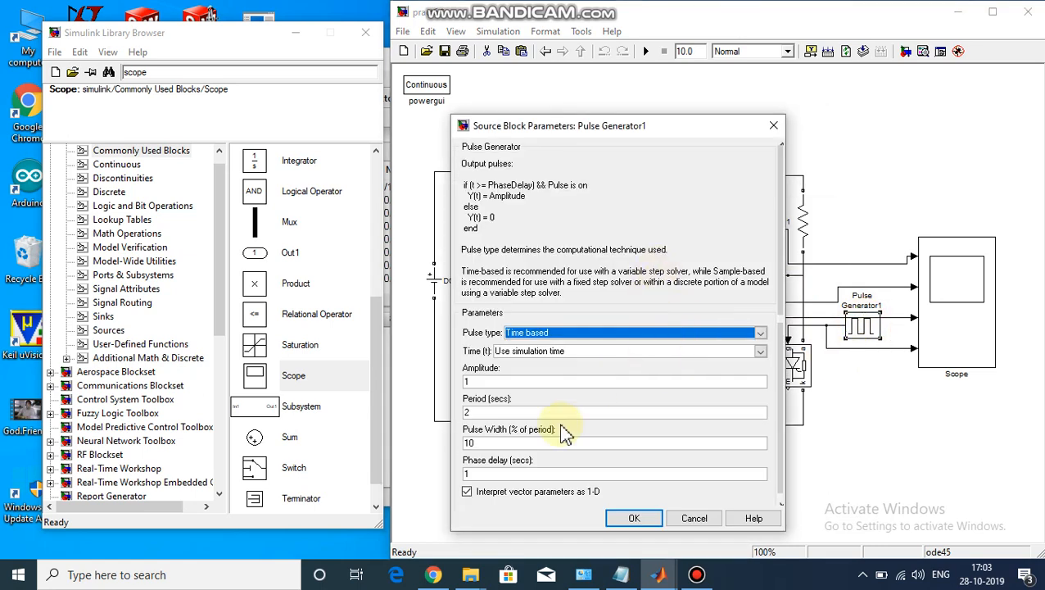
{"action": "left_click", "coordinate": [540, 445]}
{"action": "left_click", "coordinate": [527, 407]}
{"action": "key", "text": "BackSpace"}
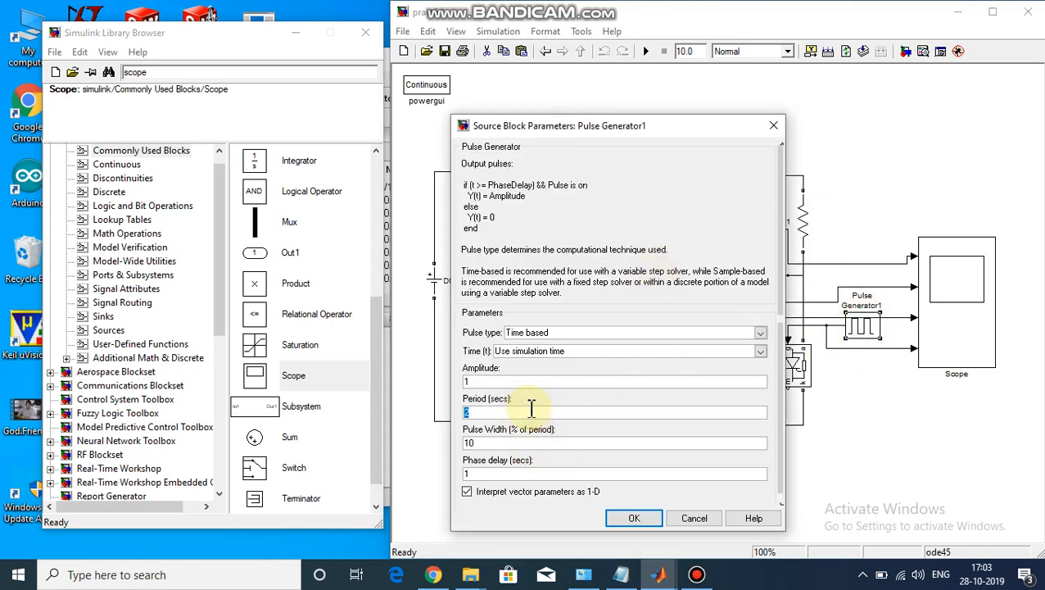
{"action": "type", "text": "0."}
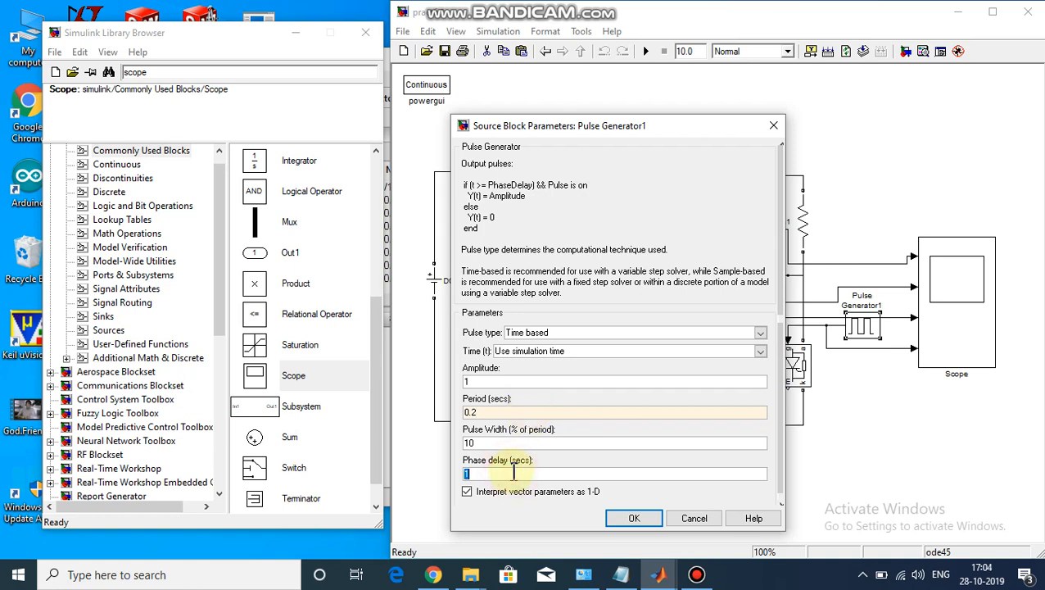
{"action": "type", "text": "0"}
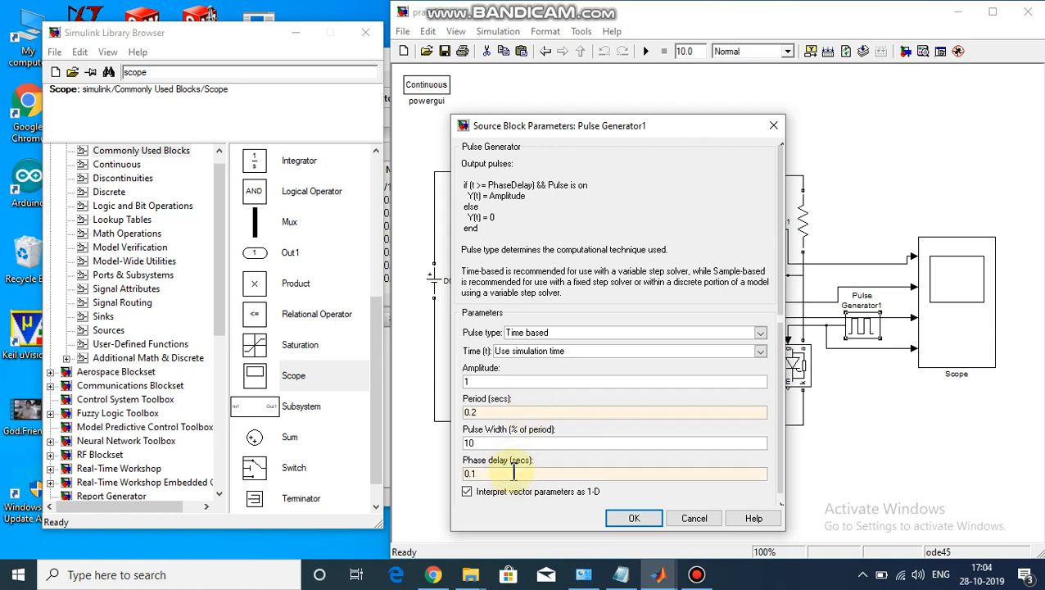
{"action": "left_click", "coordinate": [635, 519]}
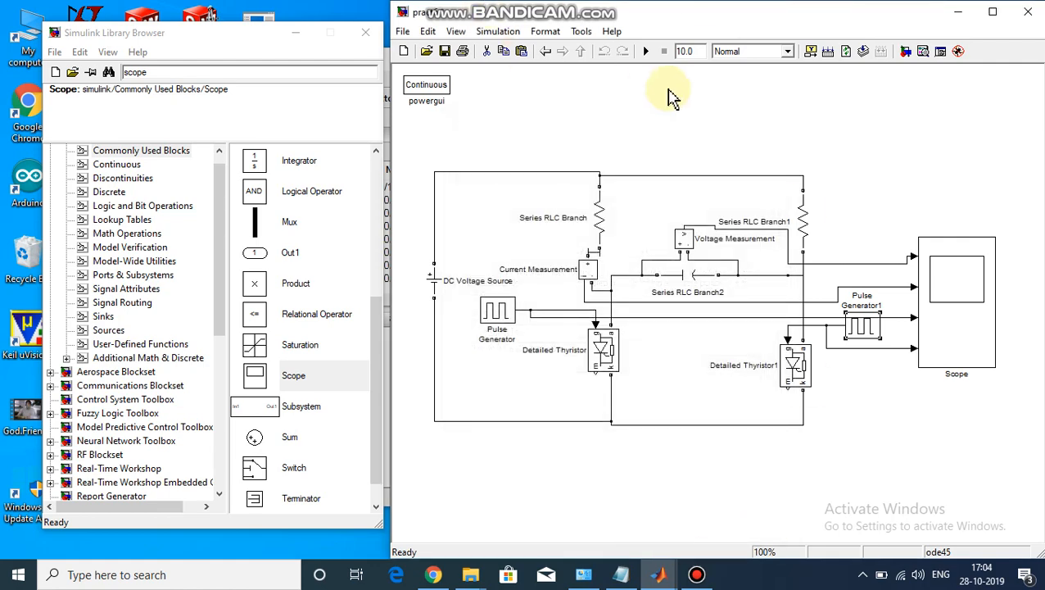
Step: Rerun the simulation and open the Scope in a maximized window to view the updated waveforms
{"action": "left_click", "coordinate": [644, 52]}
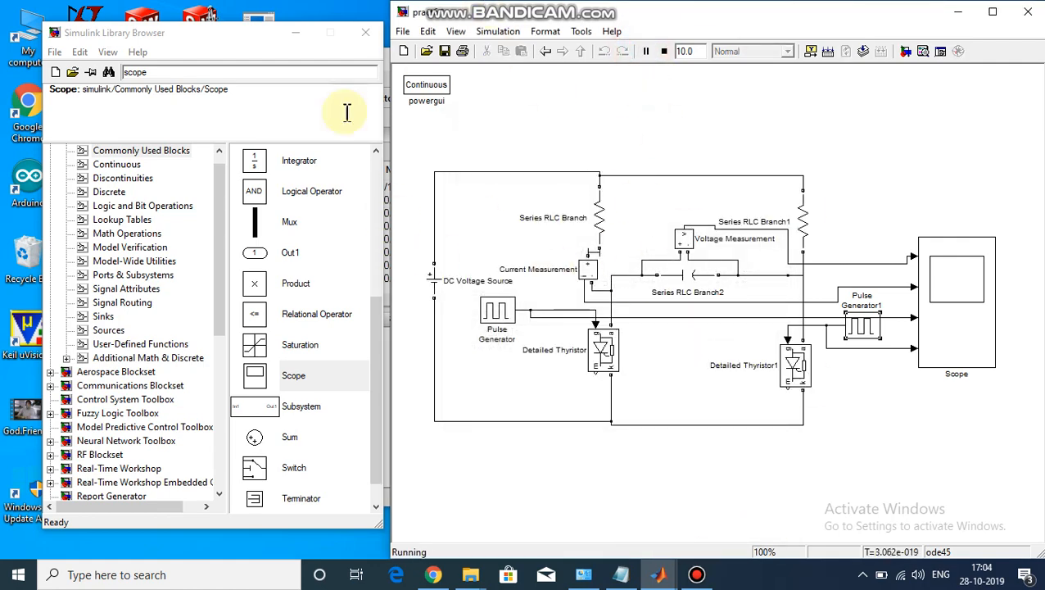
{"action": "double_click", "coordinate": [942, 280]}
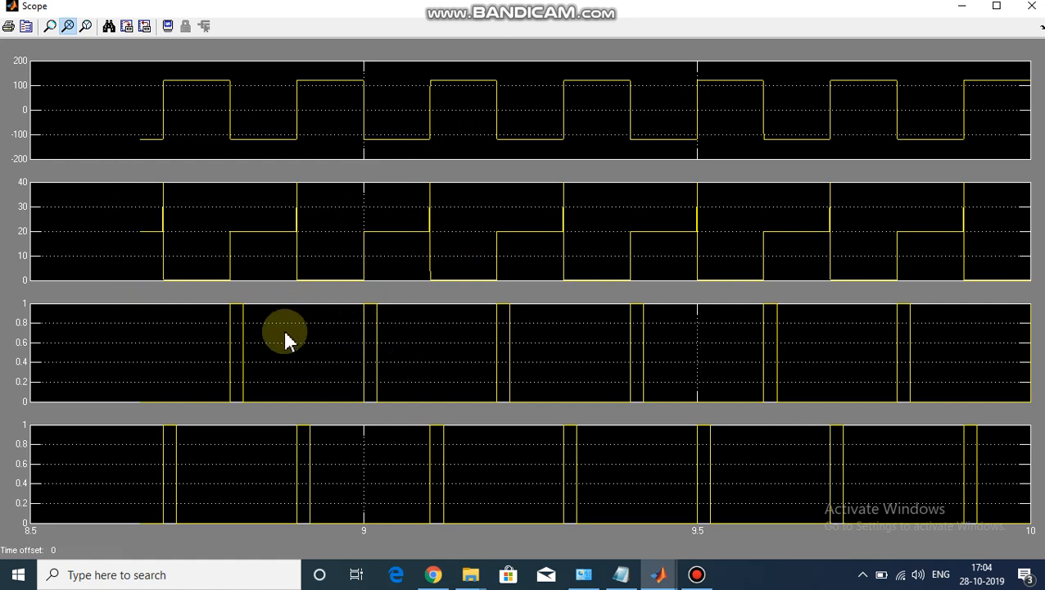
{"action": "left_click", "coordinate": [997, 7]}
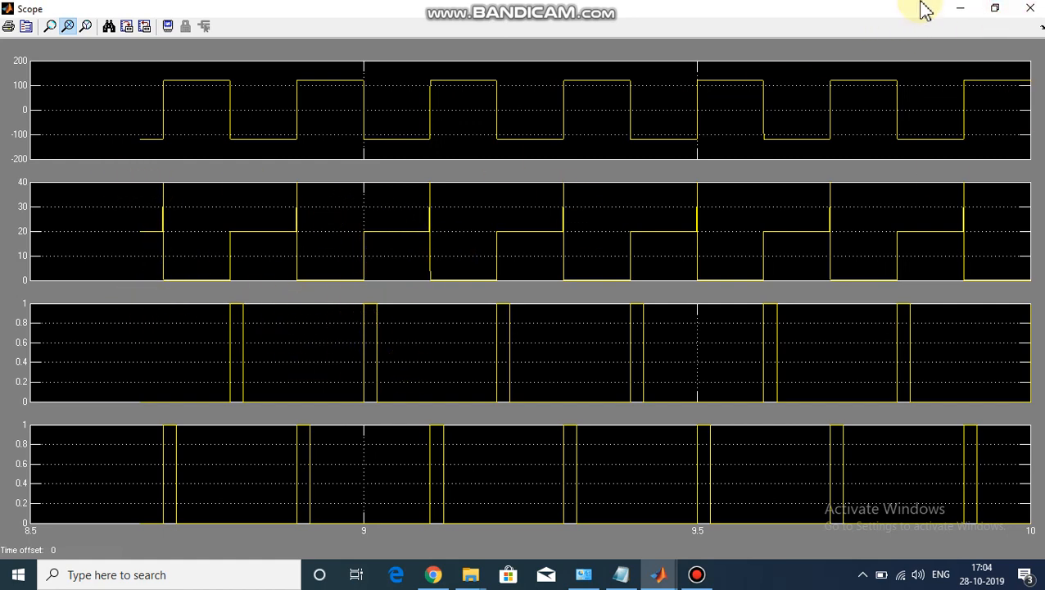
Step: Restore and narrow the Scope window so the waveforms can be examined alongside part of the circuit
{"action": "left_click_drag", "start_coordinate": [902, 10], "coordinate": [882, 64]}
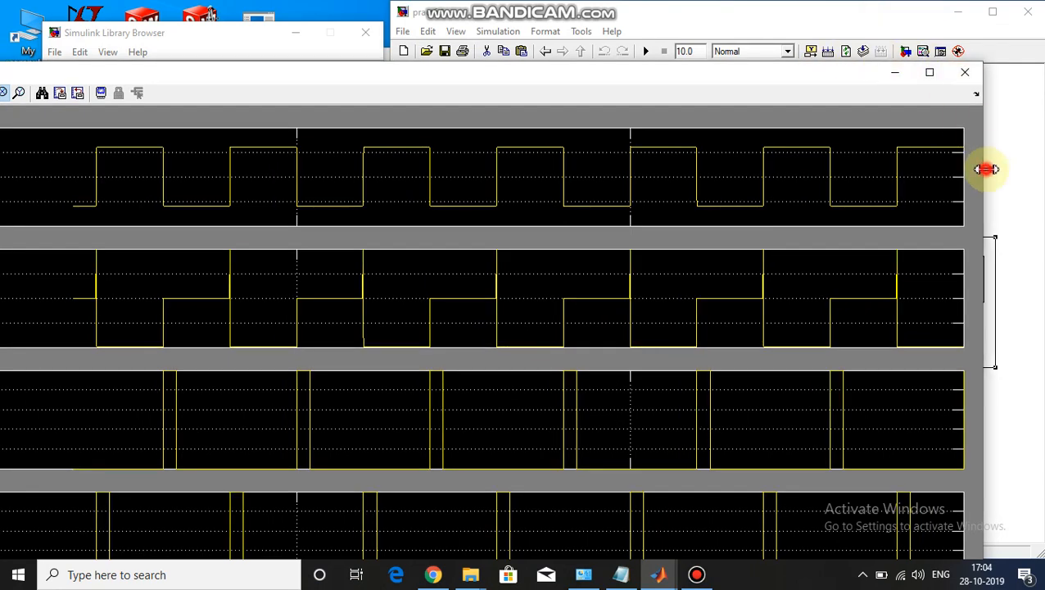
{"action": "left_click_drag", "start_coordinate": [987, 170], "coordinate": [507, 11]}
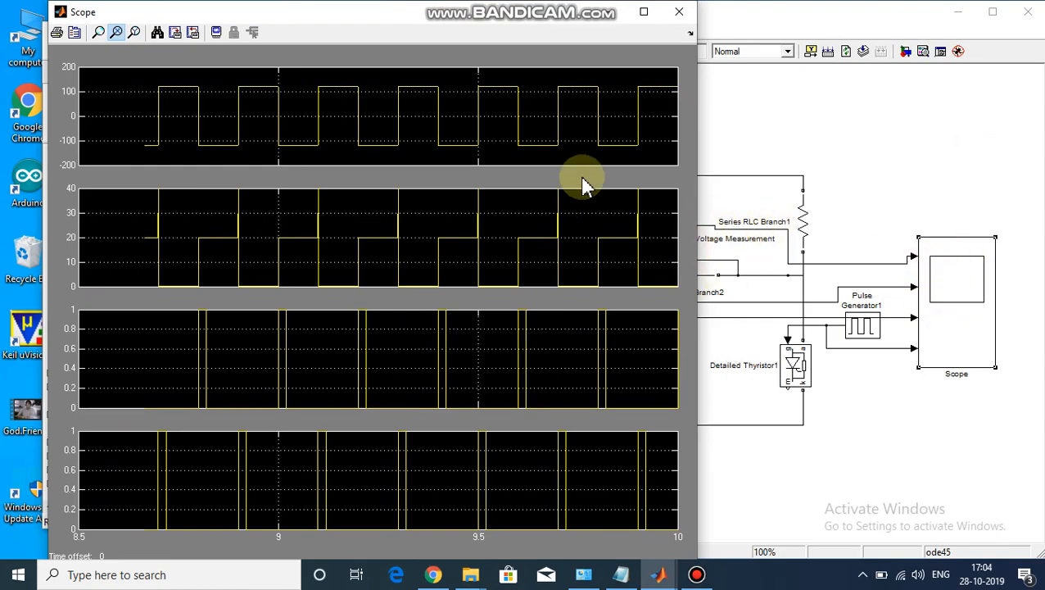
{"action": "mouse_move", "coordinate": [536, 22]}
{"action": "left_mouse_down"}
{"action": "mouse_move", "coordinate": [415, 40]}
{"action": "mouse_move", "coordinate": [443, 12]}
{"action": "mouse_move", "coordinate": [509, 27]}
{"action": "mouse_move", "coordinate": [541, 21]}
{"action": "left_mouse_up"}
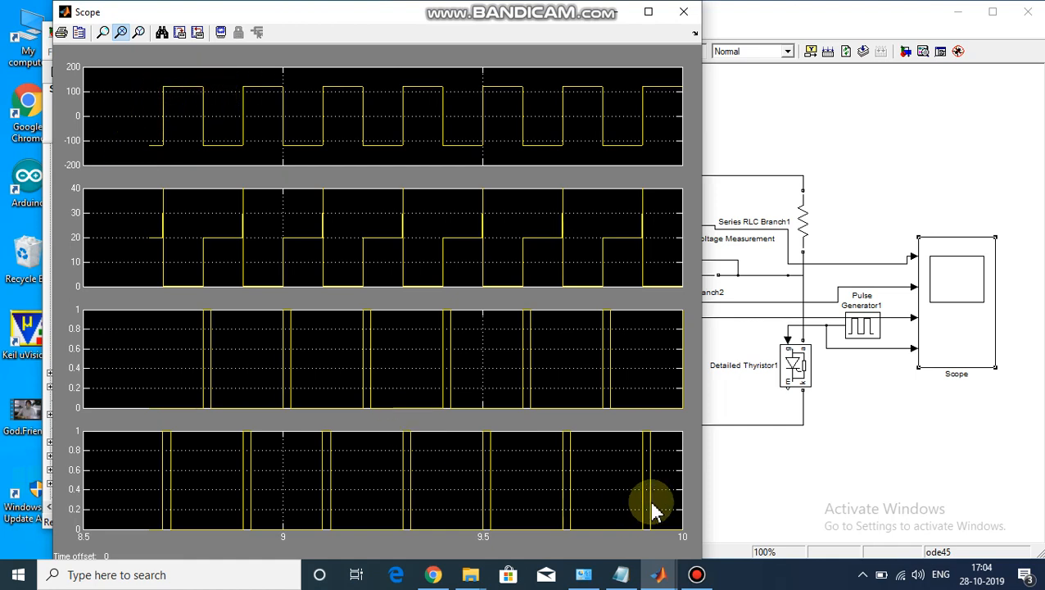
{"action": "left_click", "coordinate": [696, 574]}
{"action": "left_click", "coordinate": [793, 111]}
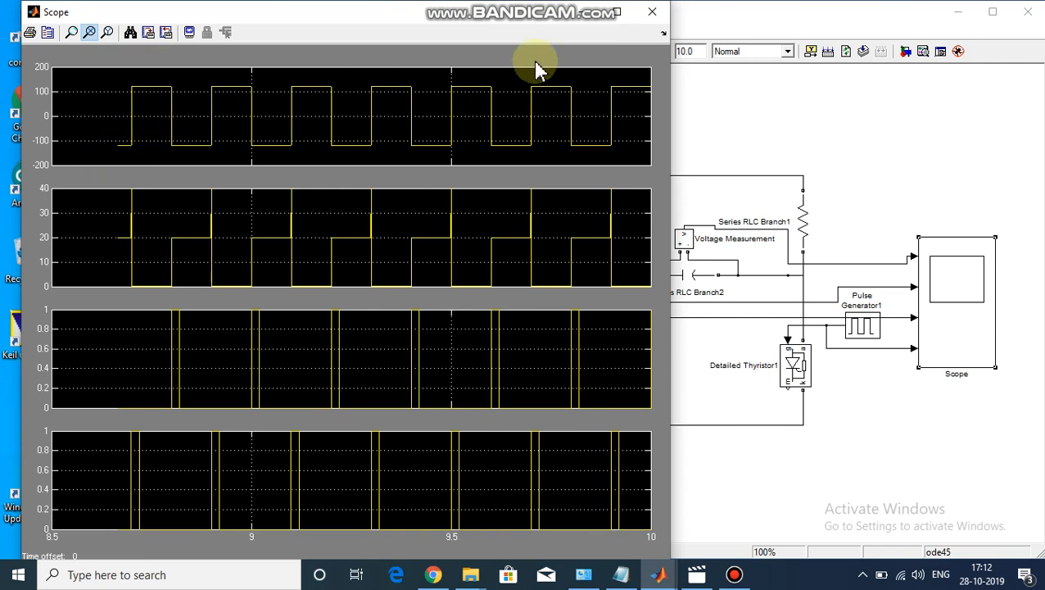
Step: Maximize the Scope window to examine the voltage, current and gate pulse waveforms
{"action": "left_click_drag", "start_coordinate": [525, 21], "coordinate": [485, 31]}
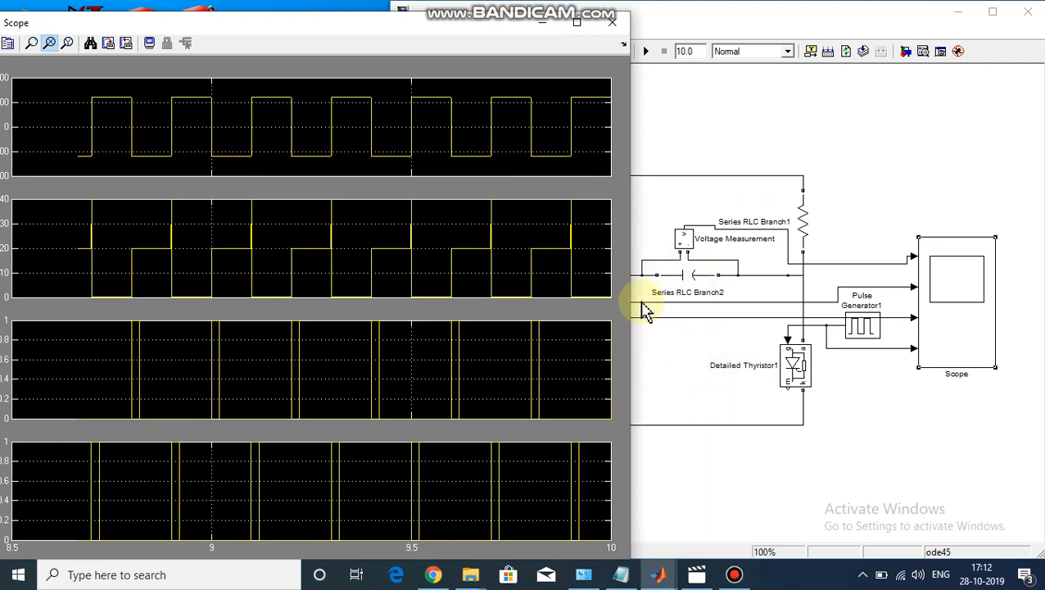
{"action": "left_click_drag", "start_coordinate": [361, 22], "coordinate": [372, 0]}
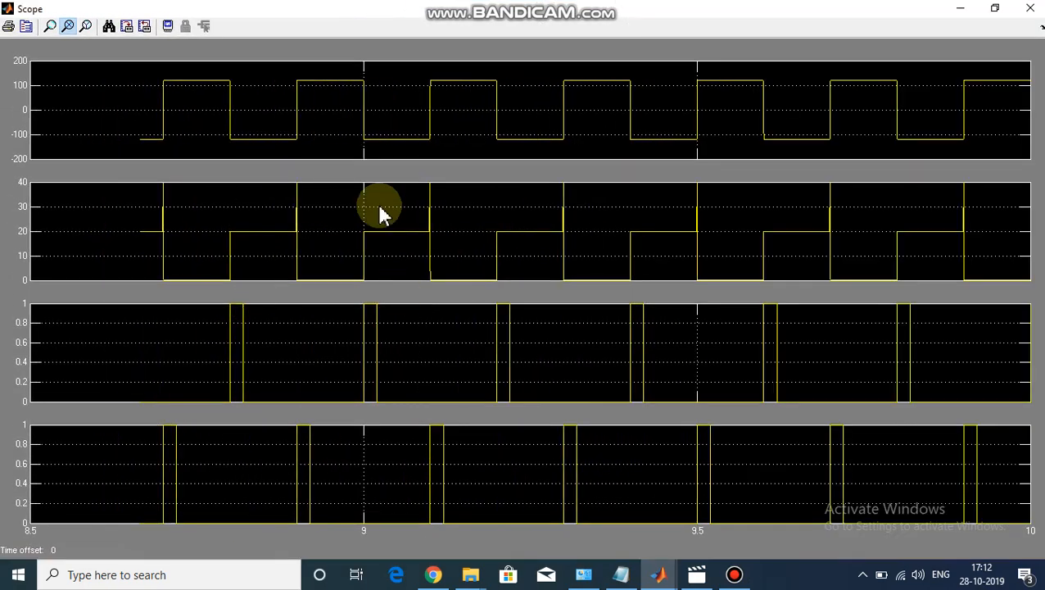
Step: Alternate the Scope between a restored window beside the circuit and a maximized window to compare the waveforms with the thyristor branches
{"action": "left_click", "coordinate": [1001, 7]}
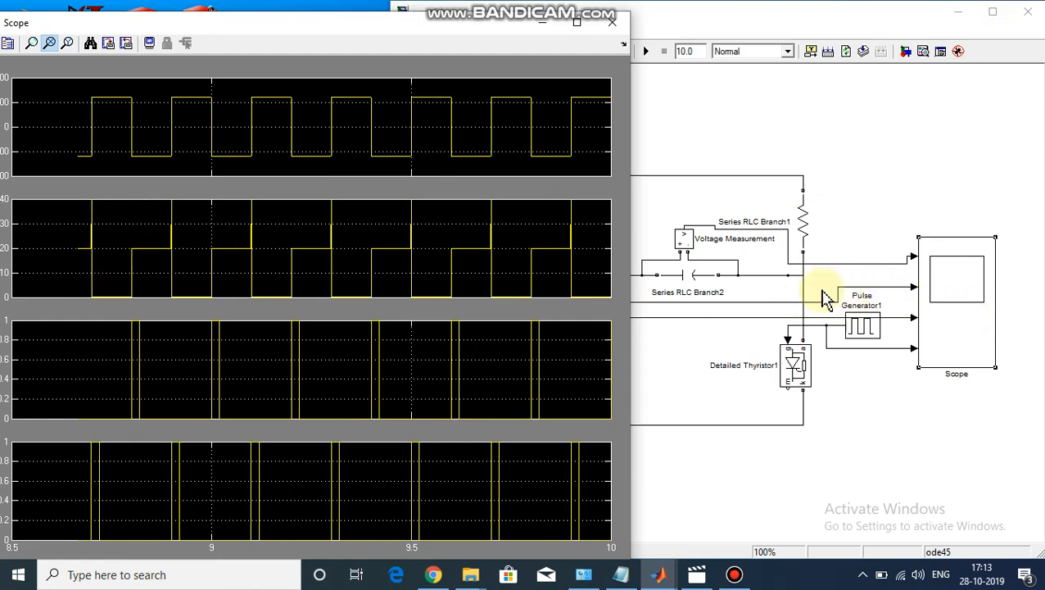
{"action": "left_click_drag", "start_coordinate": [451, 23], "coordinate": [411, 33]}
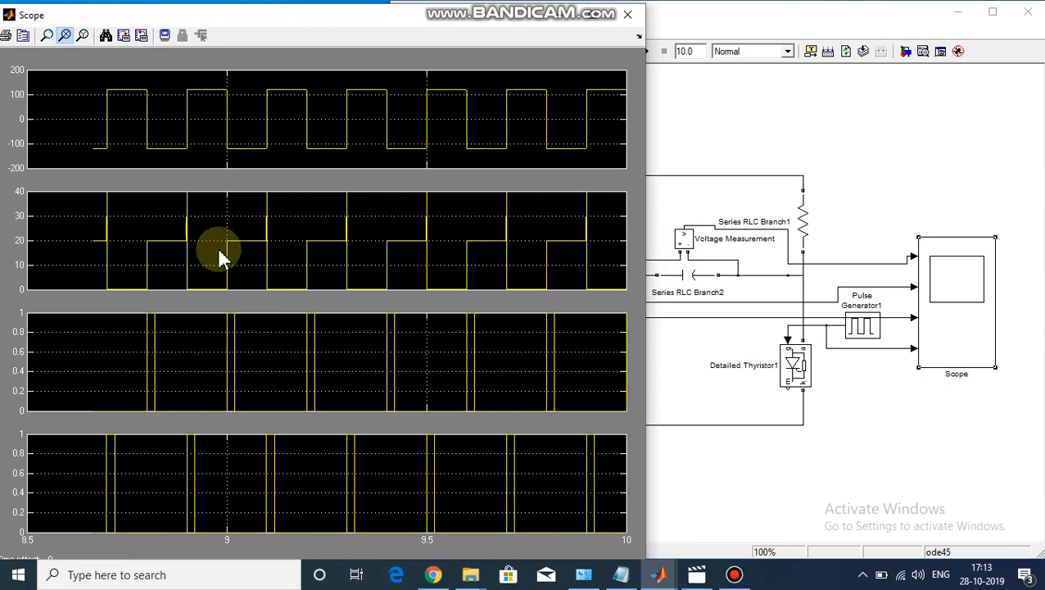
{"action": "left_click_drag", "start_coordinate": [485, 27], "coordinate": [427, 17]}
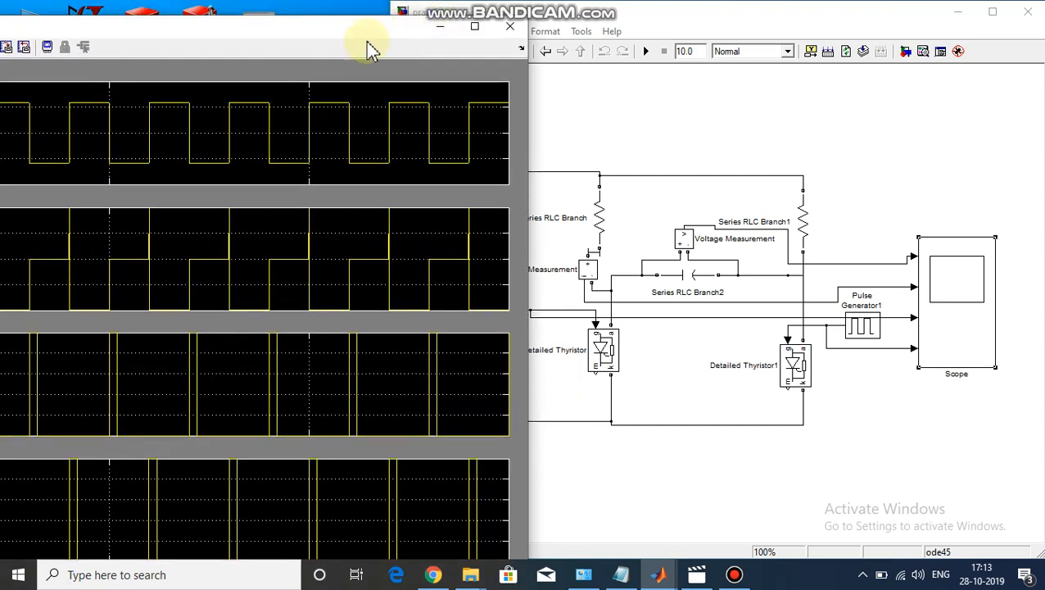
{"action": "left_click_drag", "start_coordinate": [350, 23], "coordinate": [450, 20]}
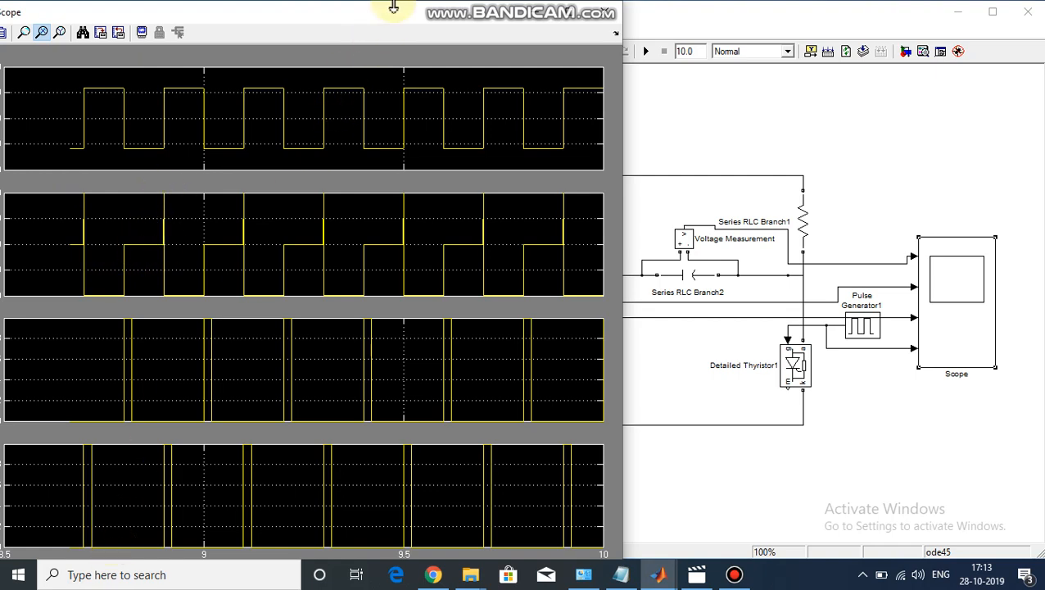
{"action": "left_click_drag", "start_coordinate": [396, 12], "coordinate": [339, 52]}
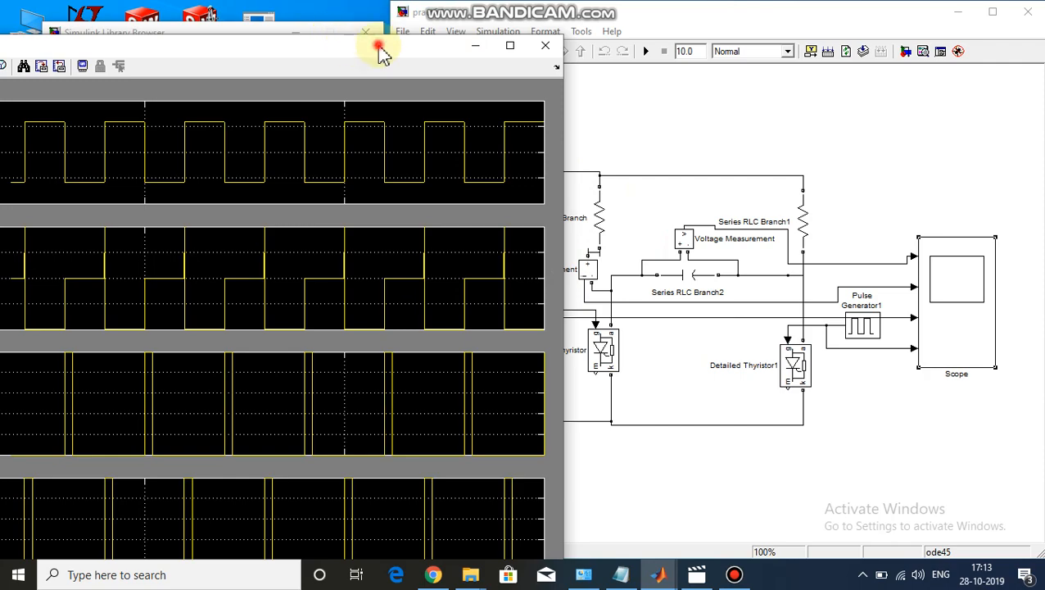
{"action": "left_click_drag", "start_coordinate": [383, 50], "coordinate": [411, 2]}
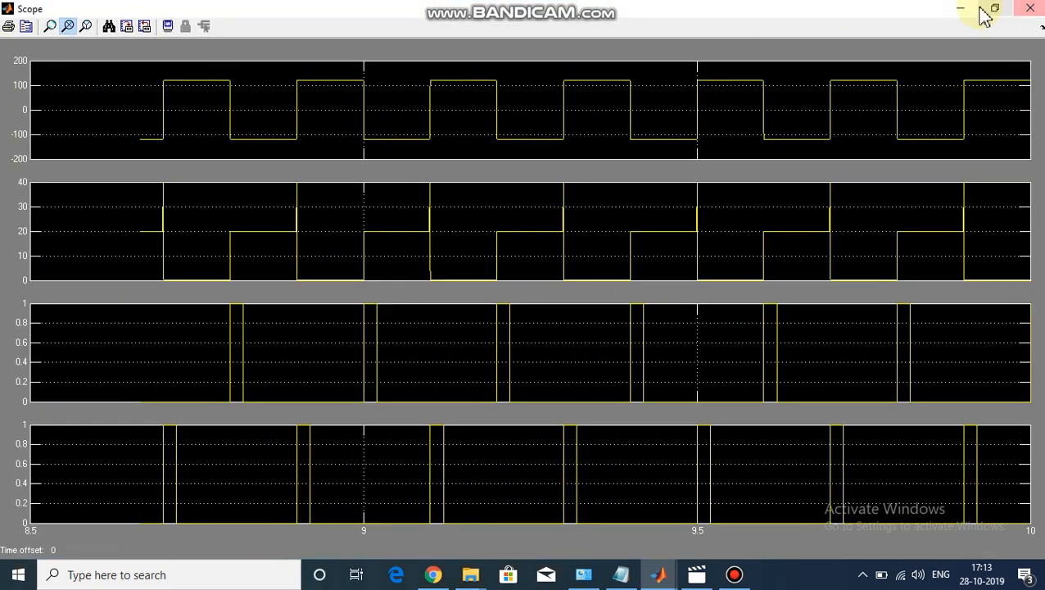
{"action": "left_click", "coordinate": [995, 10]}
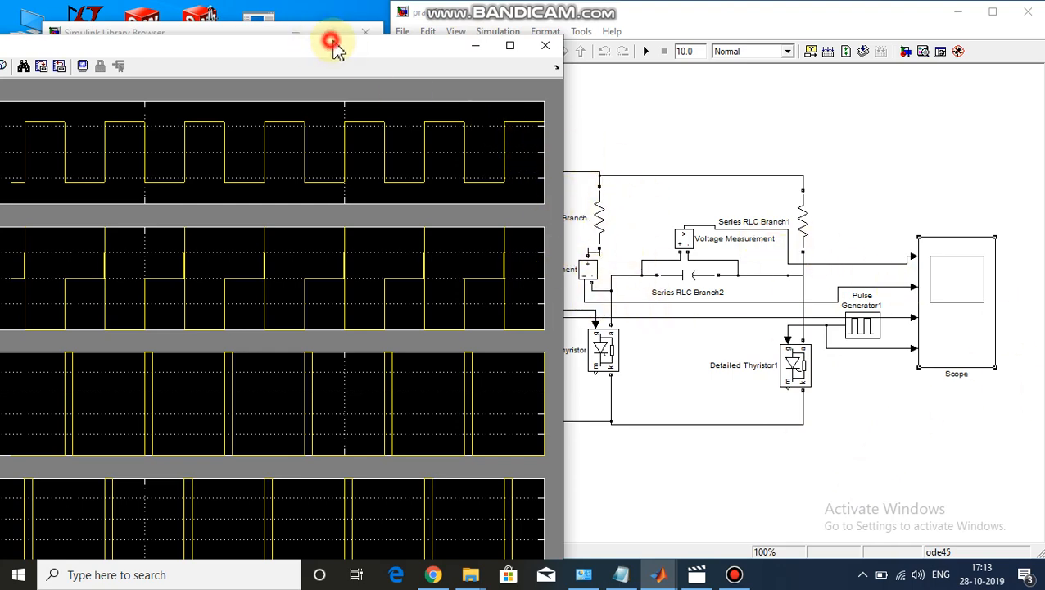
{"action": "left_click_drag", "start_coordinate": [333, 43], "coordinate": [395, 1]}
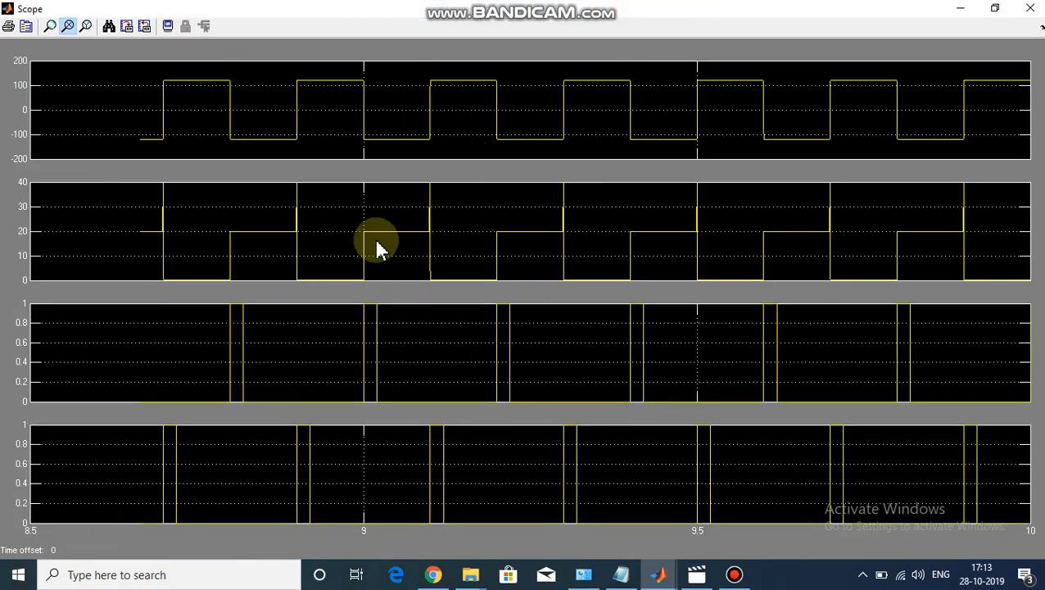
{"action": "left_click", "coordinate": [994, 7]}
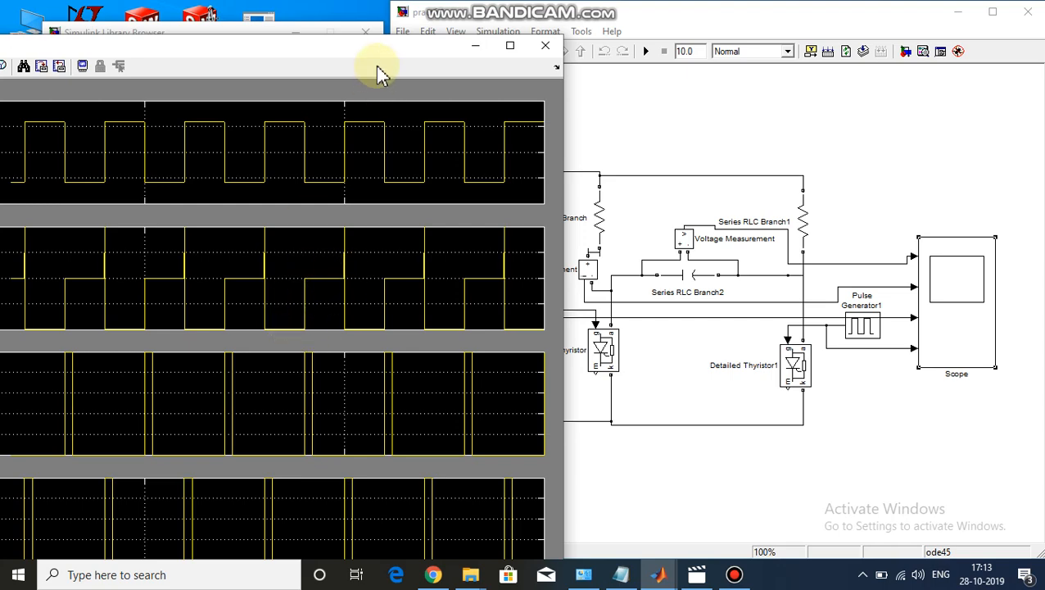
{"action": "left_click_drag", "start_coordinate": [382, 49], "coordinate": [440, 2]}
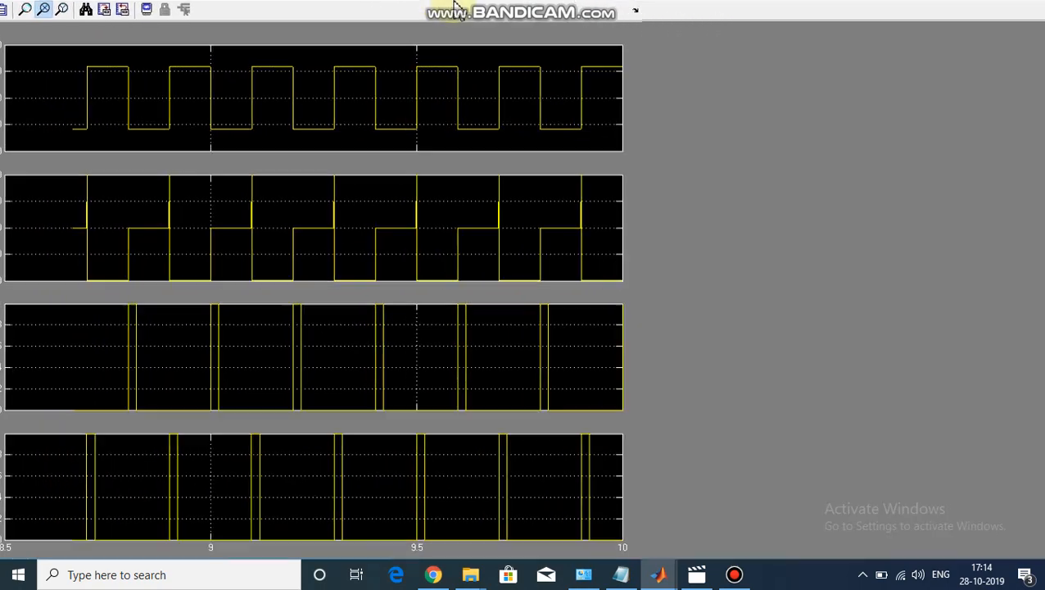
Step: Zoom in on the Scope's time axis from the third plot and restore the full time range
{"action": "right_click", "coordinate": [388, 338]}
{"action": "left_click", "coordinate": [406, 350]}
{"action": "left_click", "coordinate": [310, 378]}
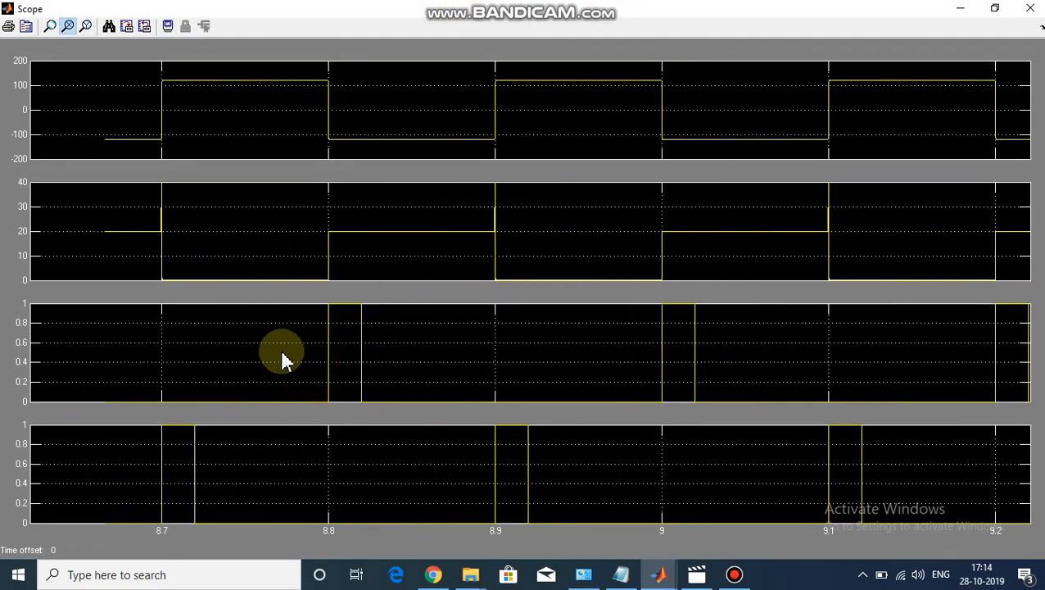
{"action": "left_click", "coordinate": [68, 27]}
{"action": "double_click", "coordinate": [483, 347]}
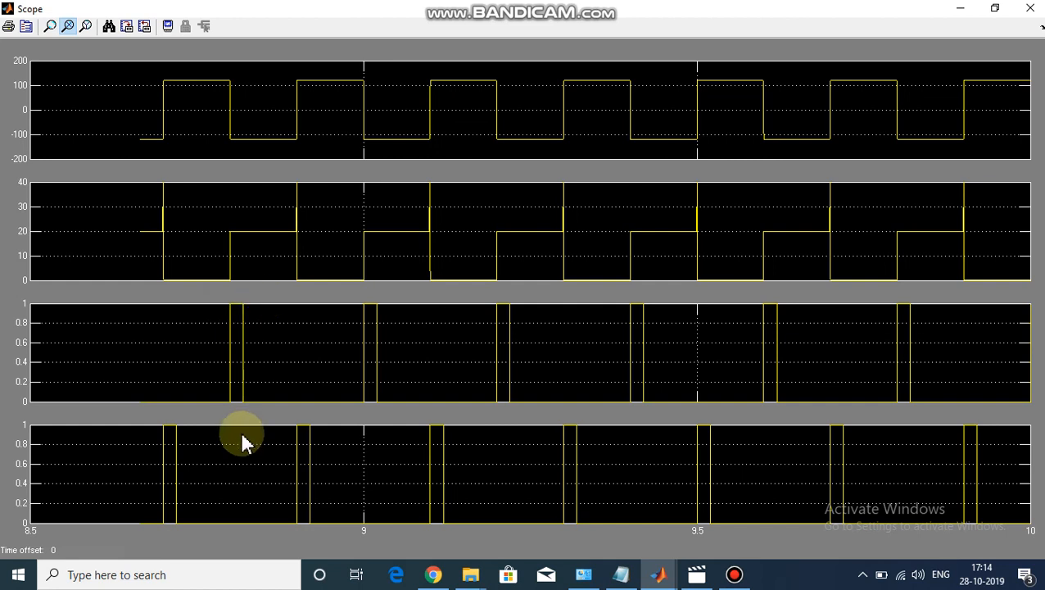
{"action": "right_click", "coordinate": [253, 335]}
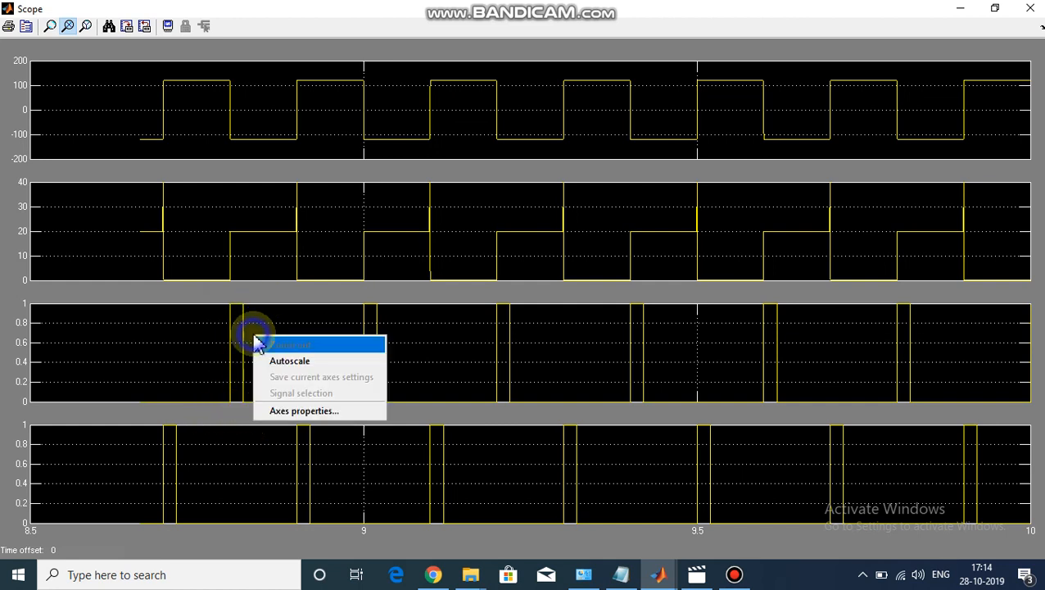
{"action": "left_click", "coordinate": [285, 410]}
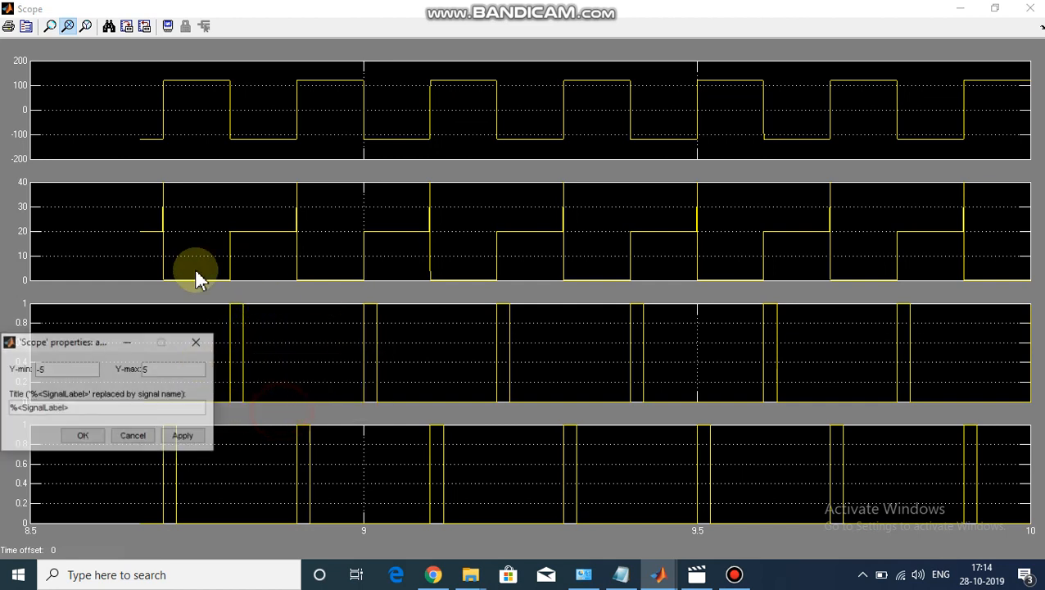
{"action": "left_click", "coordinate": [149, 338]}
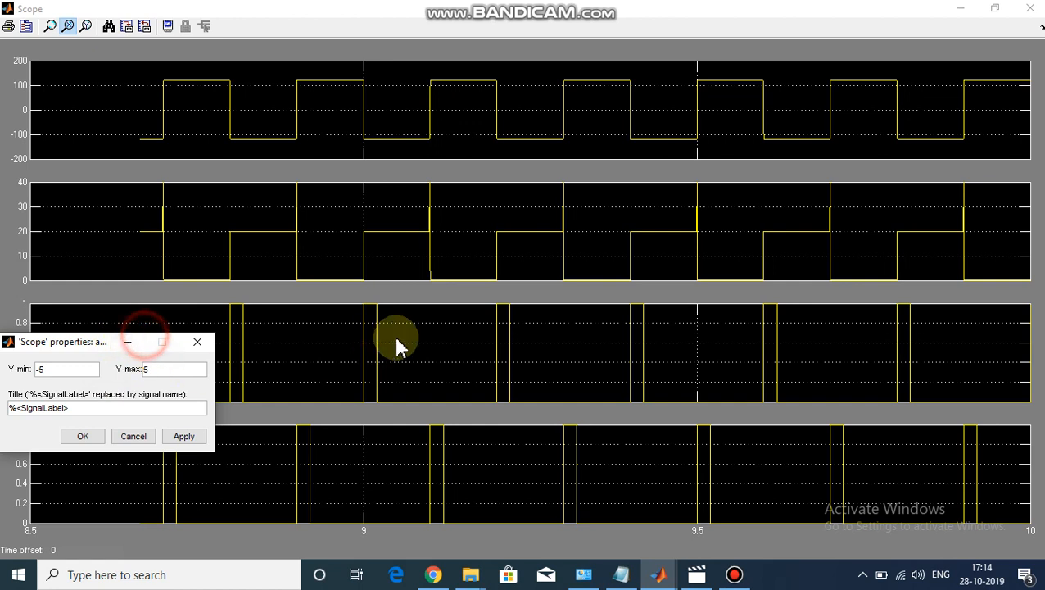
{"action": "left_click", "coordinate": [200, 344]}
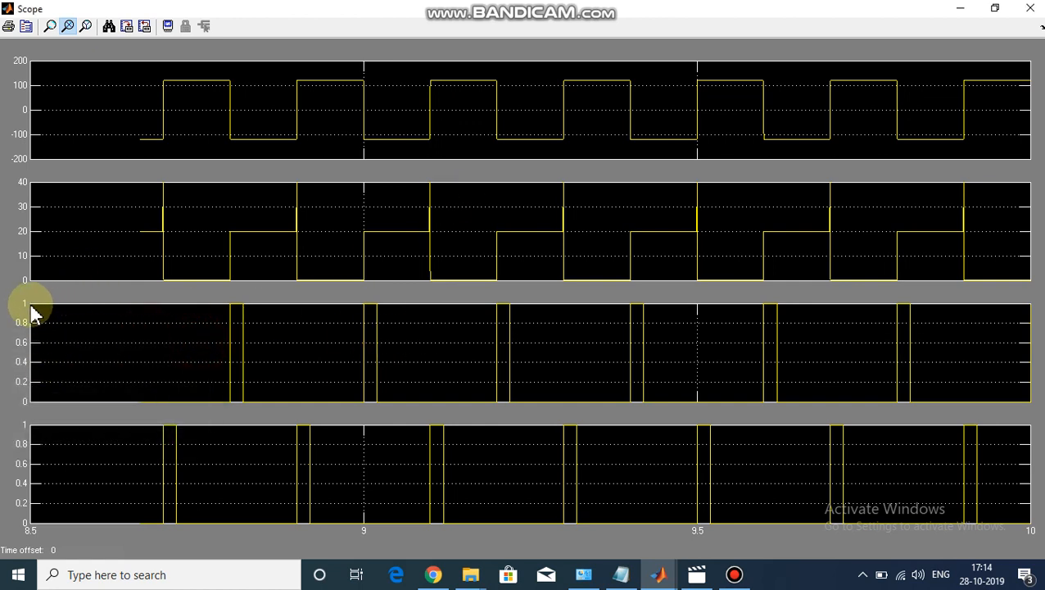
Step: Set the third Scope plot's Y-min to -0.2 and Y-max to 1.2 in its axes properties
{"action": "right_click", "coordinate": [231, 336]}
{"action": "left_click", "coordinate": [291, 413]}
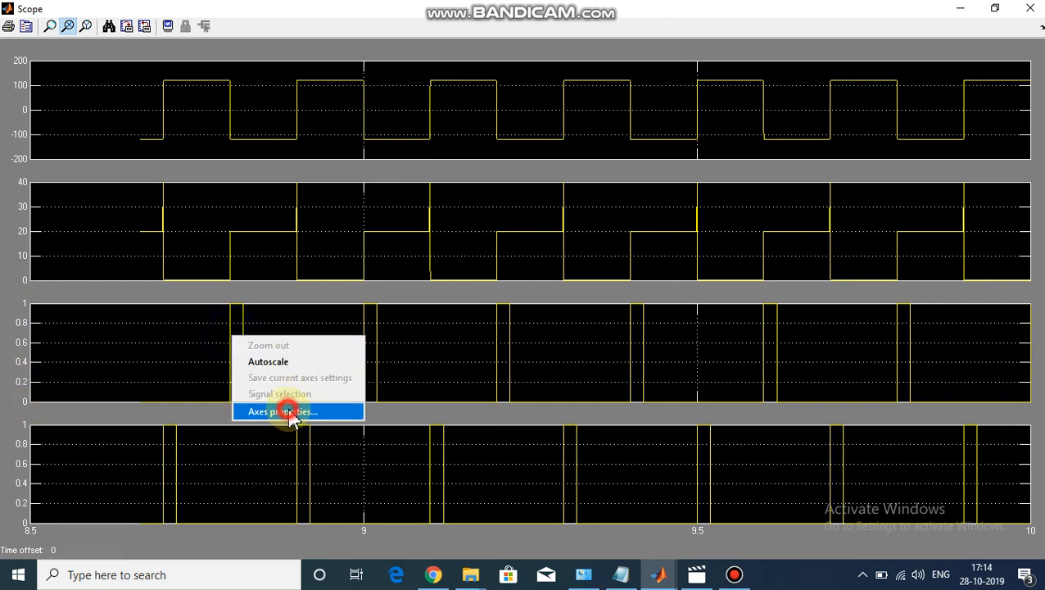
{"action": "left_click", "coordinate": [80, 368]}
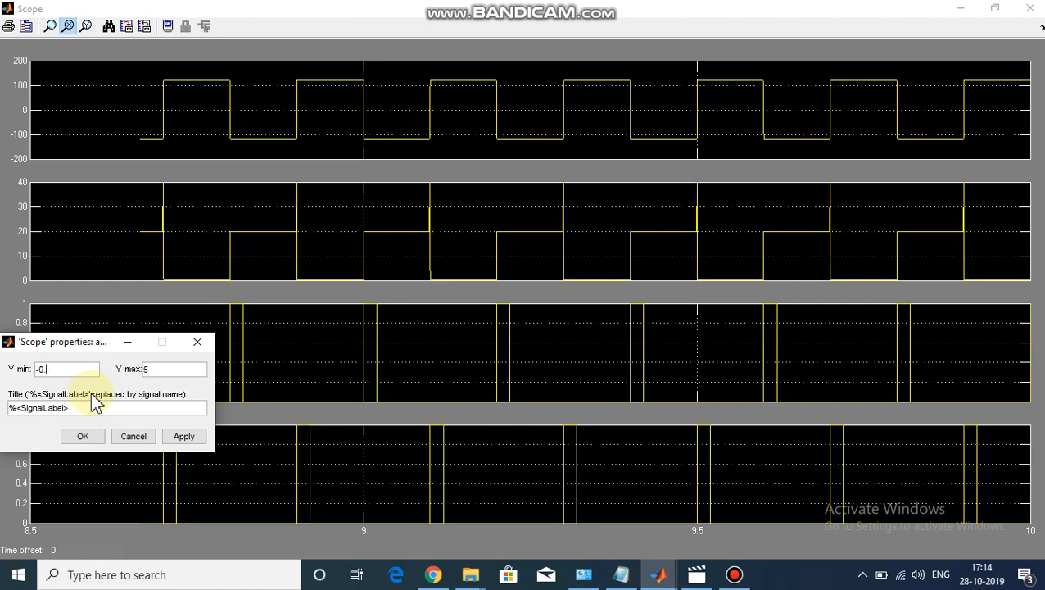
{"action": "double_click", "coordinate": [161, 369]}
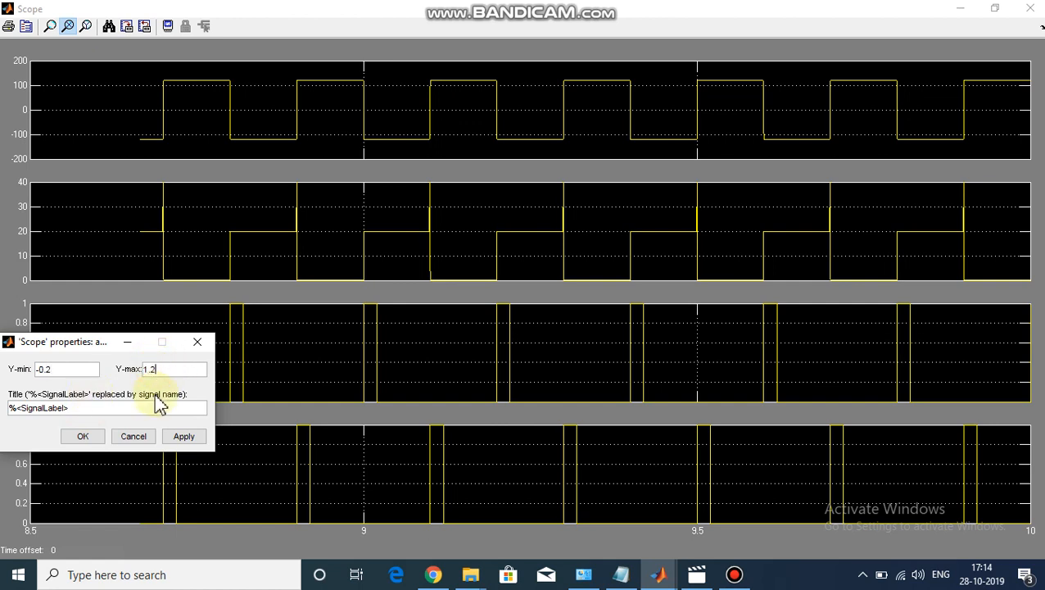
{"action": "left_click", "coordinate": [178, 439]}
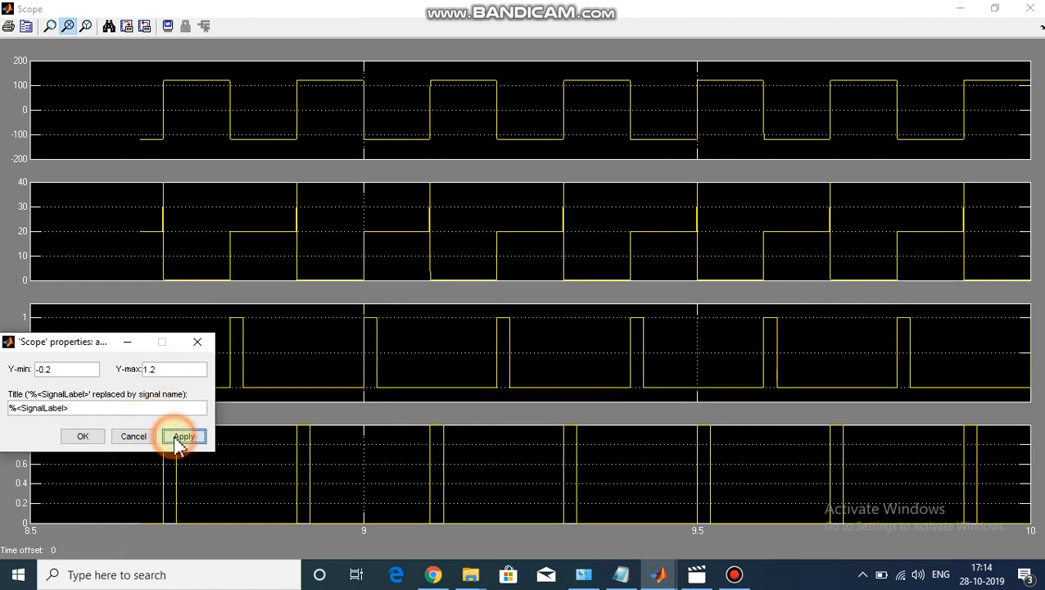
{"action": "left_click", "coordinate": [85, 438]}
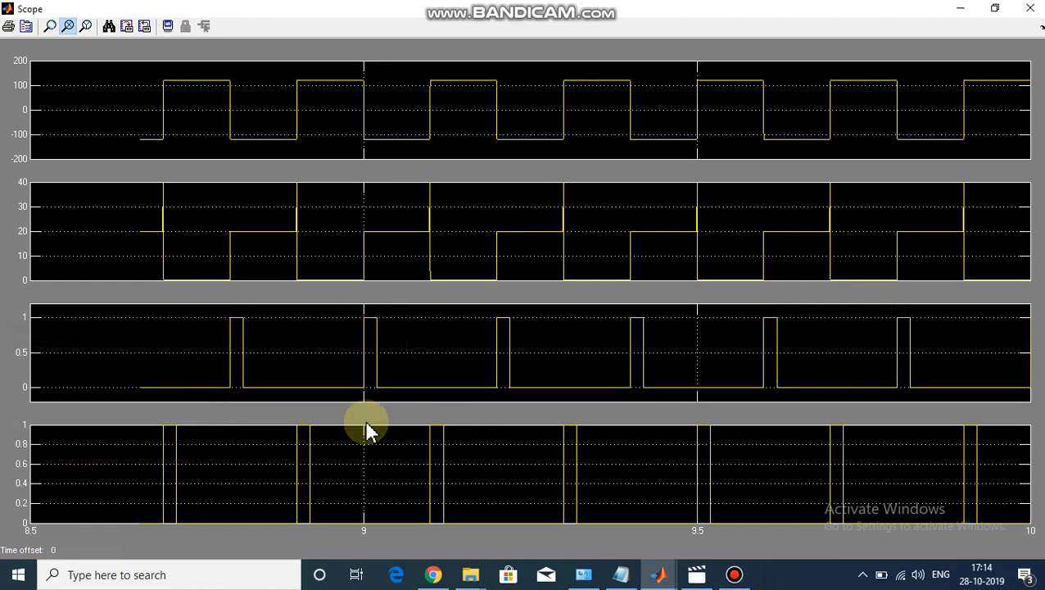
Step: Set the fourth Scope plot's Y-min to -0.2 and match its Y-max to the third plot's upper limit
{"action": "right_click", "coordinate": [267, 454]}
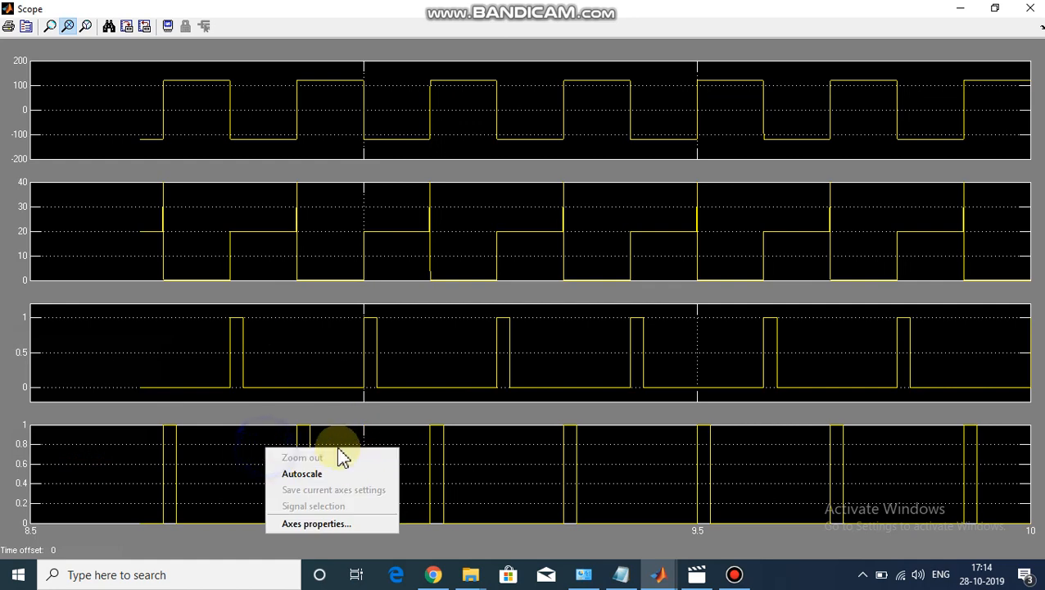
{"action": "left_click", "coordinate": [326, 523]}
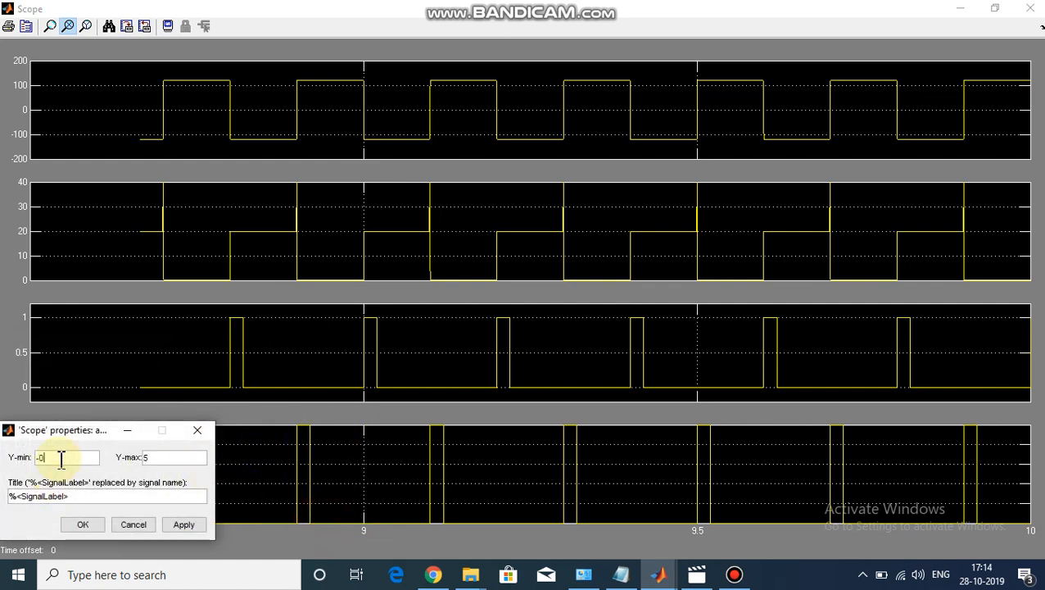
{"action": "left_click", "coordinate": [60, 457]}
{"action": "type", "text": "-0.2"}
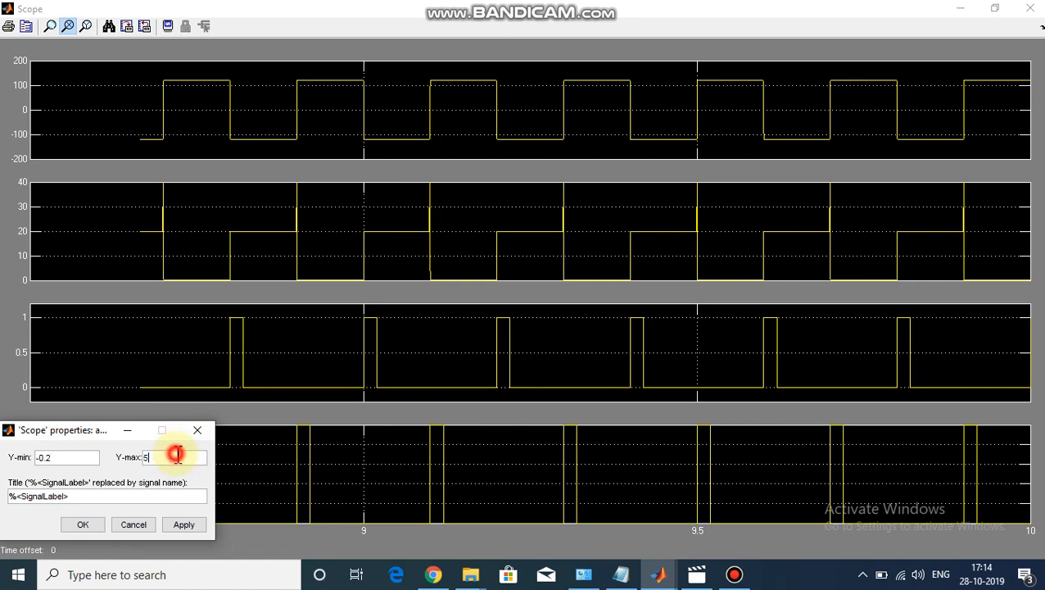
{"action": "double_click", "coordinate": [176, 454]}
{"action": "double_click", "coordinate": [177, 456]}
{"action": "left_click", "coordinate": [88, 526]}
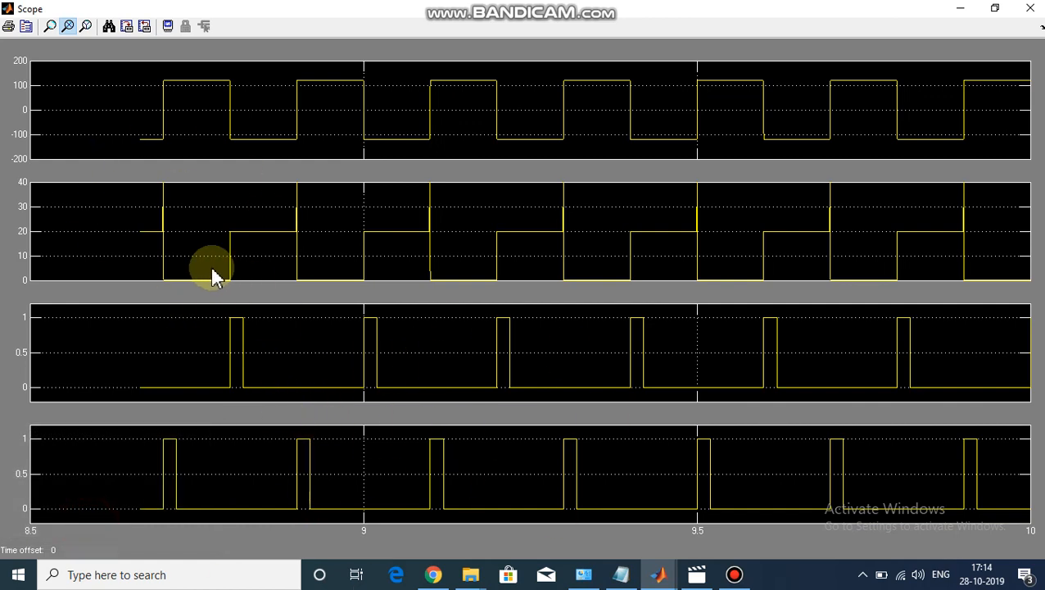
Step: Set the second Scope plot's Y-max to 45 in its axes properties, keeping Y-min at -5
{"action": "right_click", "coordinate": [202, 208]}
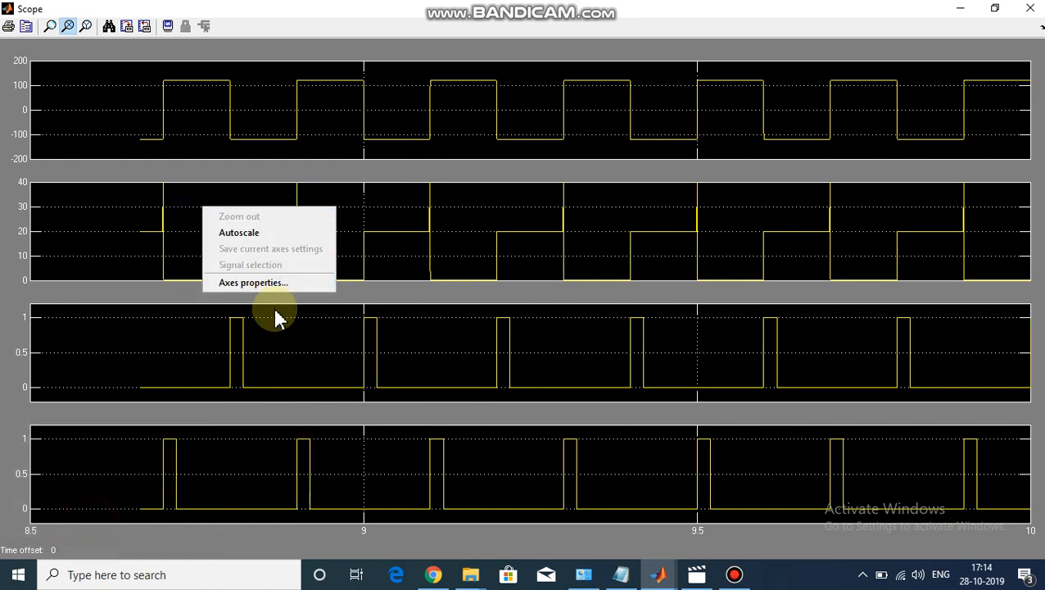
{"action": "left_click", "coordinate": [274, 282]}
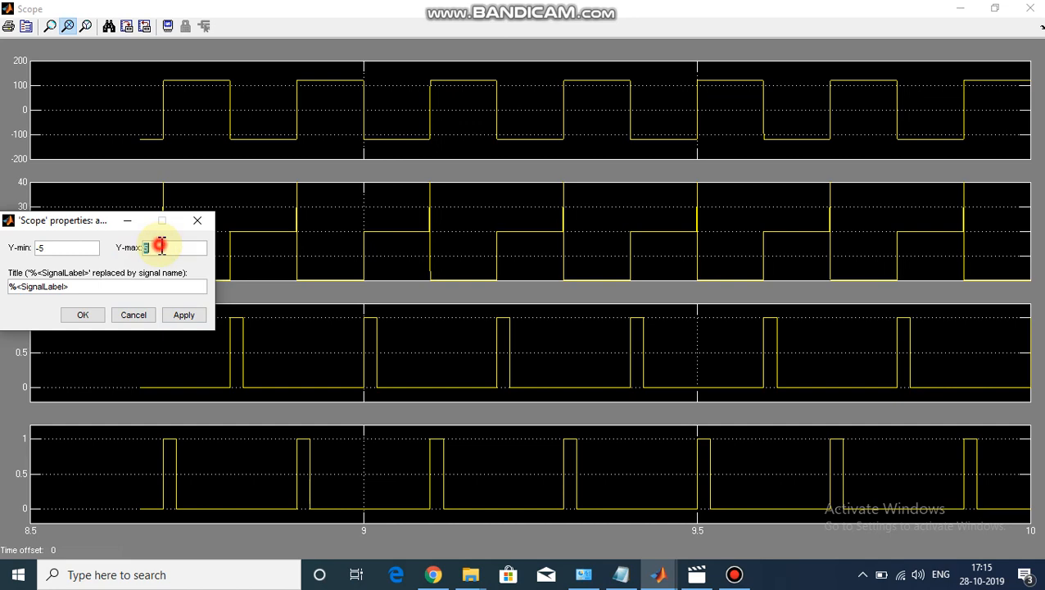
{"action": "double_click", "coordinate": [160, 247]}
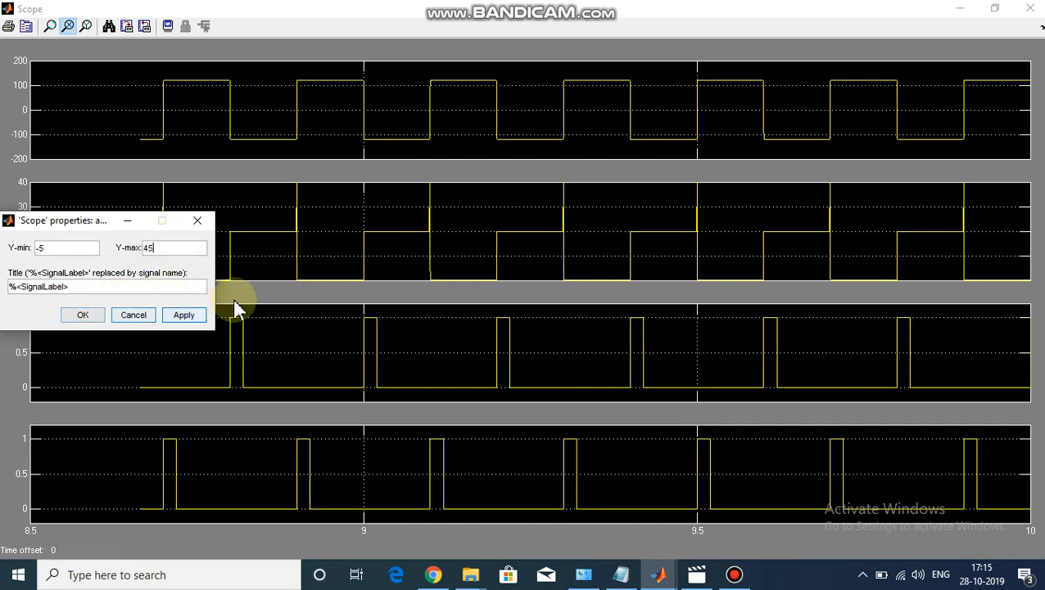
{"action": "left_click", "coordinate": [182, 314]}
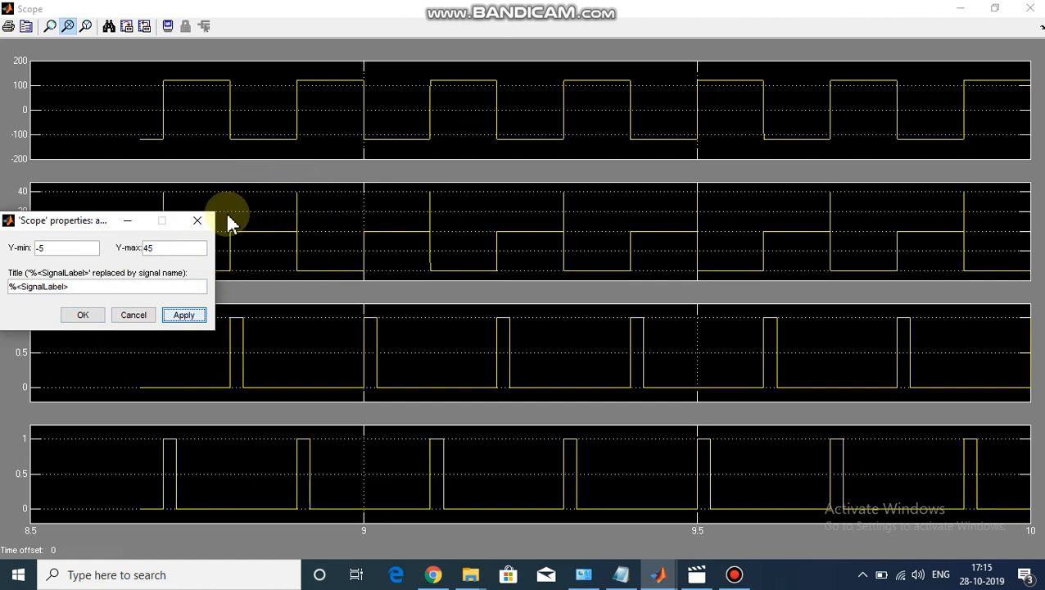
{"action": "left_click", "coordinate": [88, 314]}
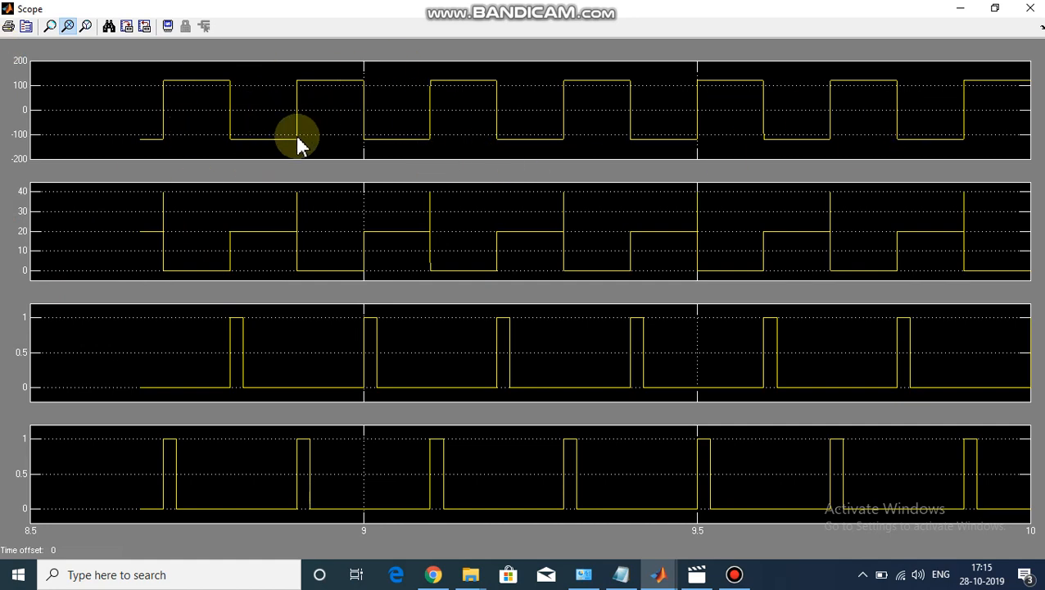
Step: Restore the Scope window and move it aside to view the circuit, and reopen the waveforms from the Scope block
{"action": "left_click", "coordinate": [995, 15]}
{"action": "double_click", "coordinate": [334, 47]}
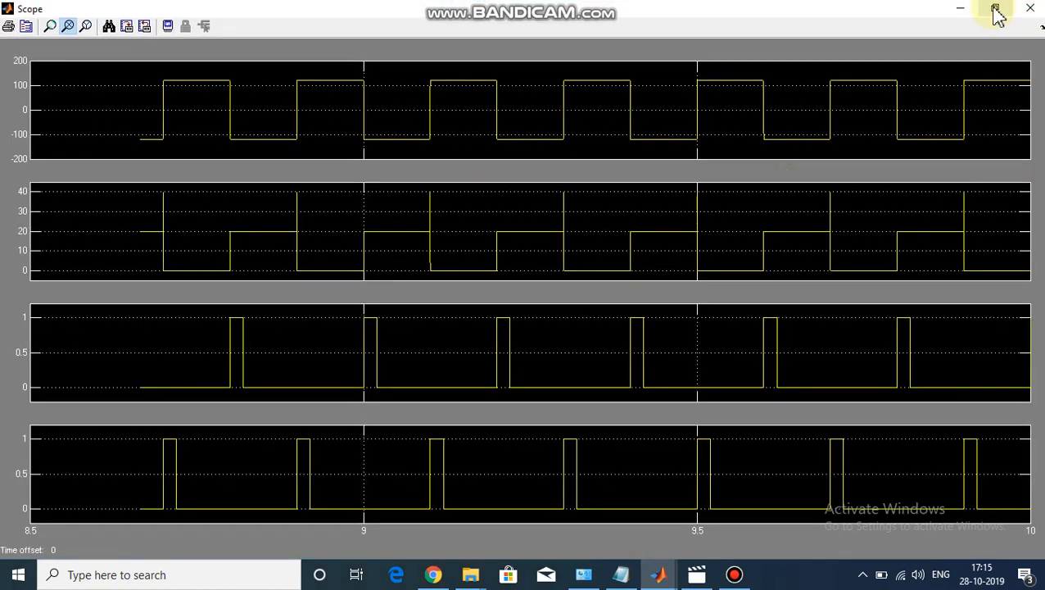
{"action": "left_click", "coordinate": [992, 12]}
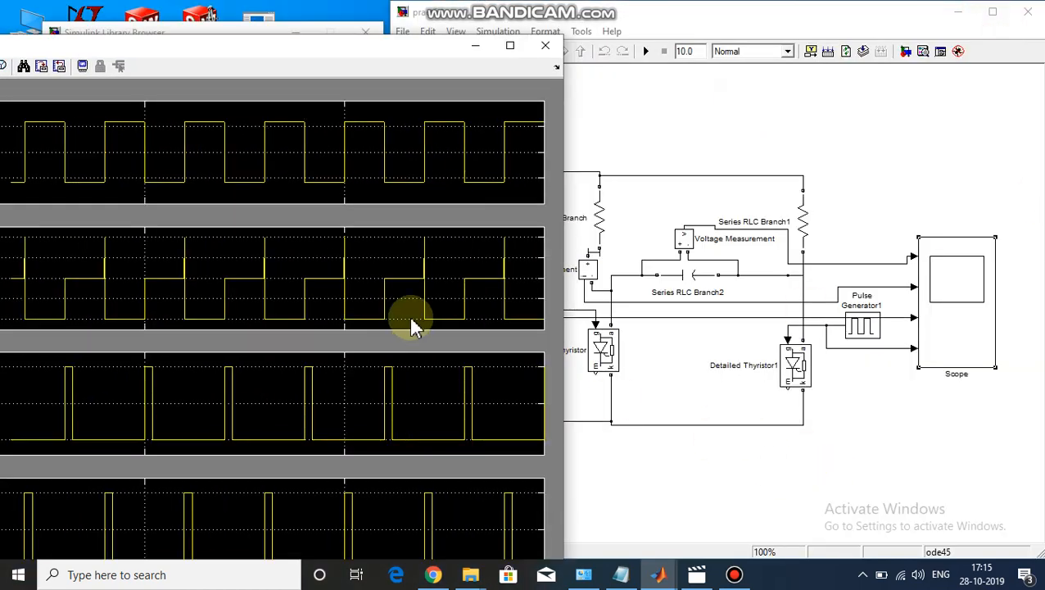
{"action": "left_click_drag", "start_coordinate": [343, 49], "coordinate": [270, 39]}
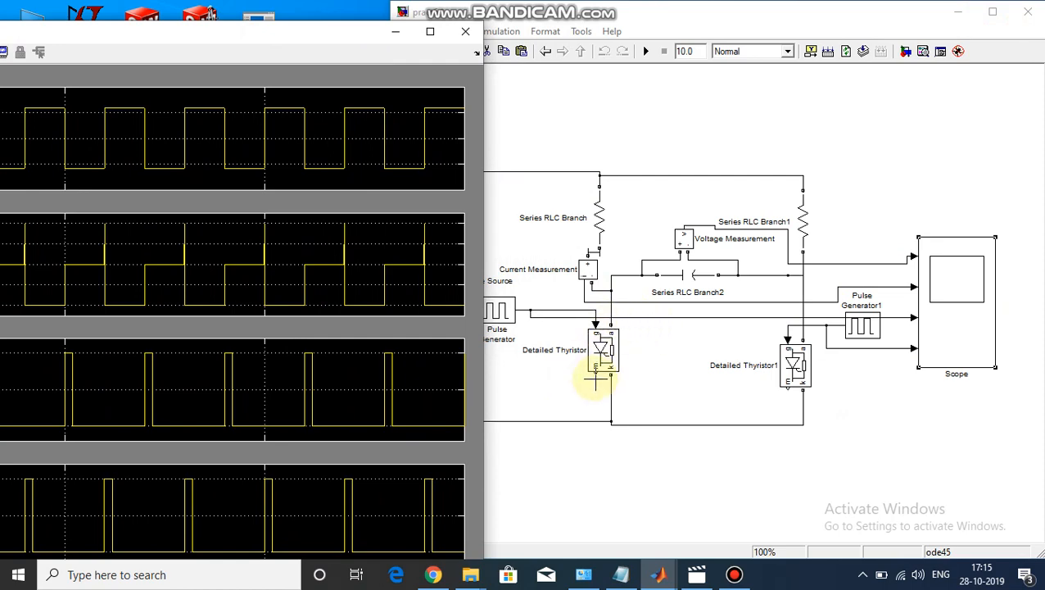
{"action": "left_click", "coordinate": [972, 305]}
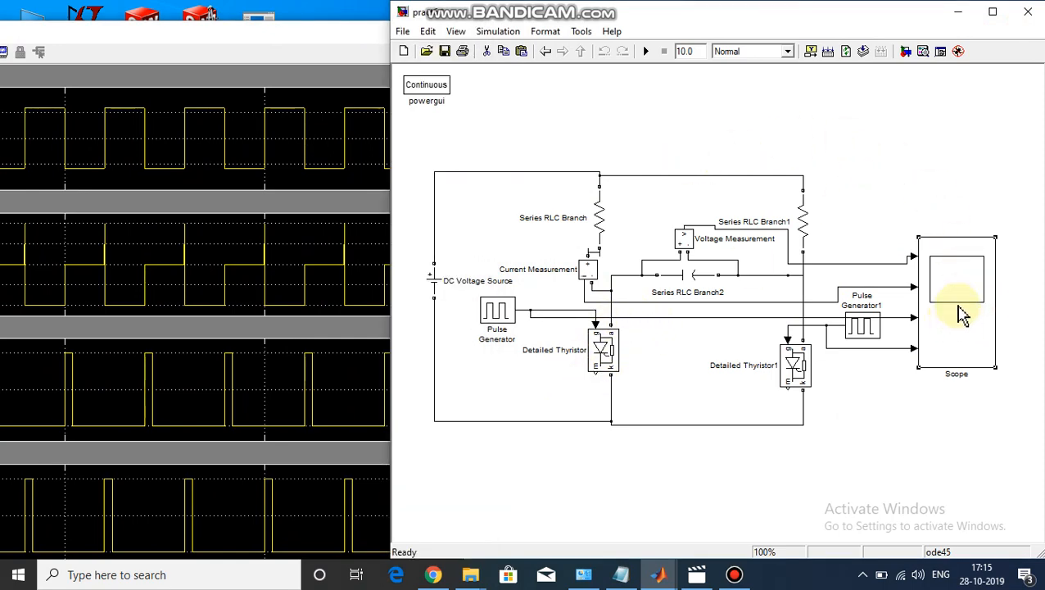
{"action": "double_click", "coordinate": [962, 316]}
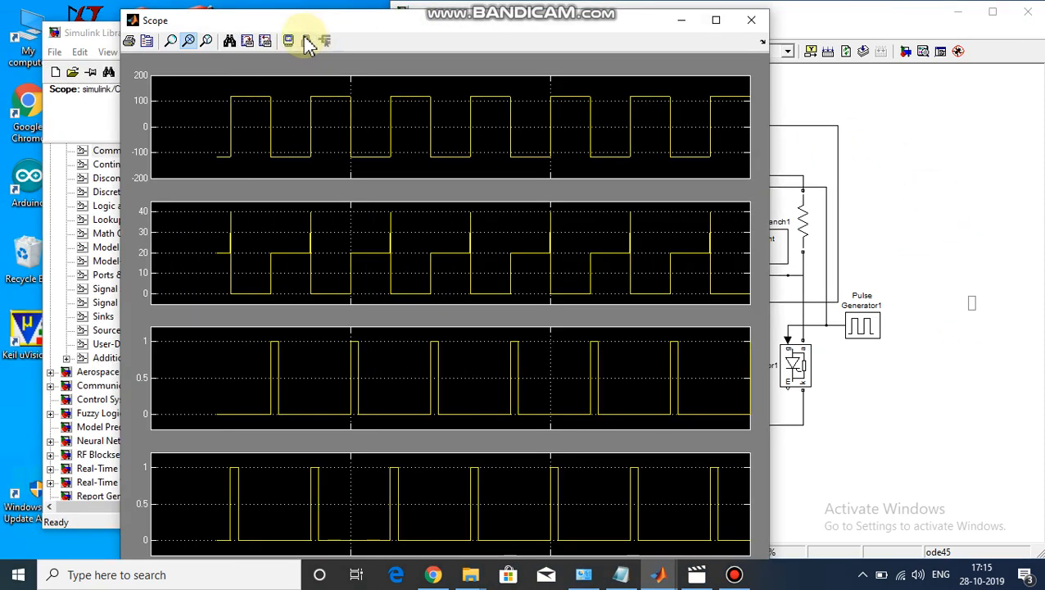
Step: Set the Scope's number of axes to 5, and clear its window away to return to the circuit model
{"action": "left_click", "coordinate": [149, 41]}
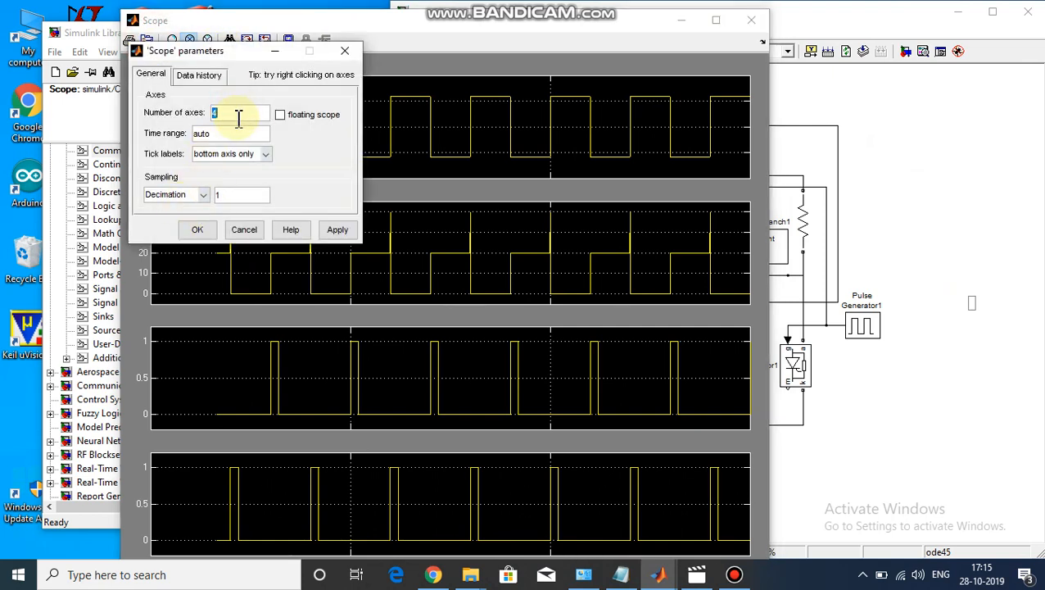
{"action": "left_click", "coordinate": [338, 230]}
{"action": "left_click", "coordinate": [347, 52]}
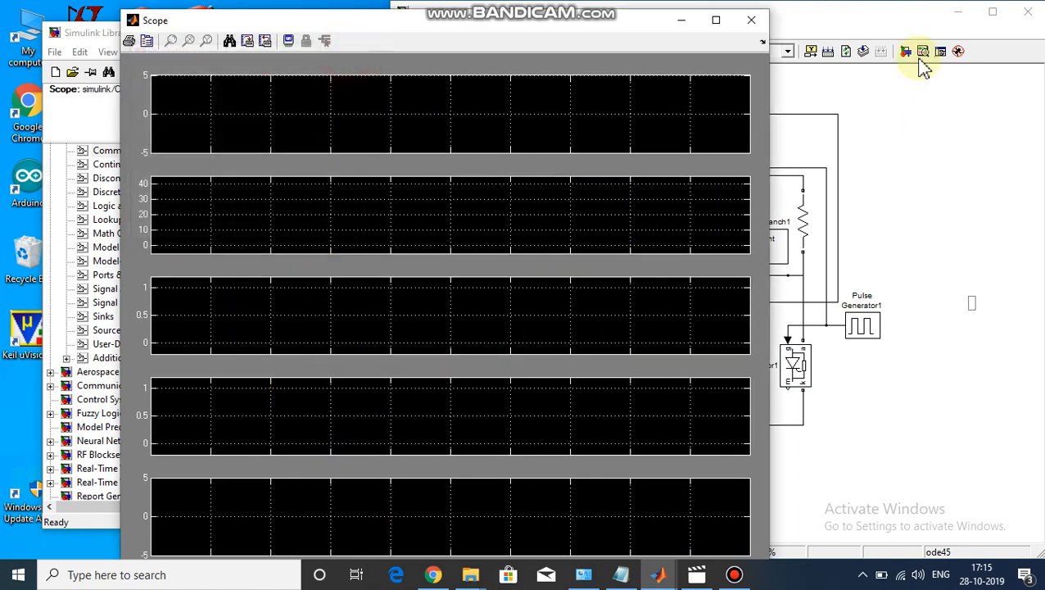
{"action": "left_click", "coordinate": [675, 25]}
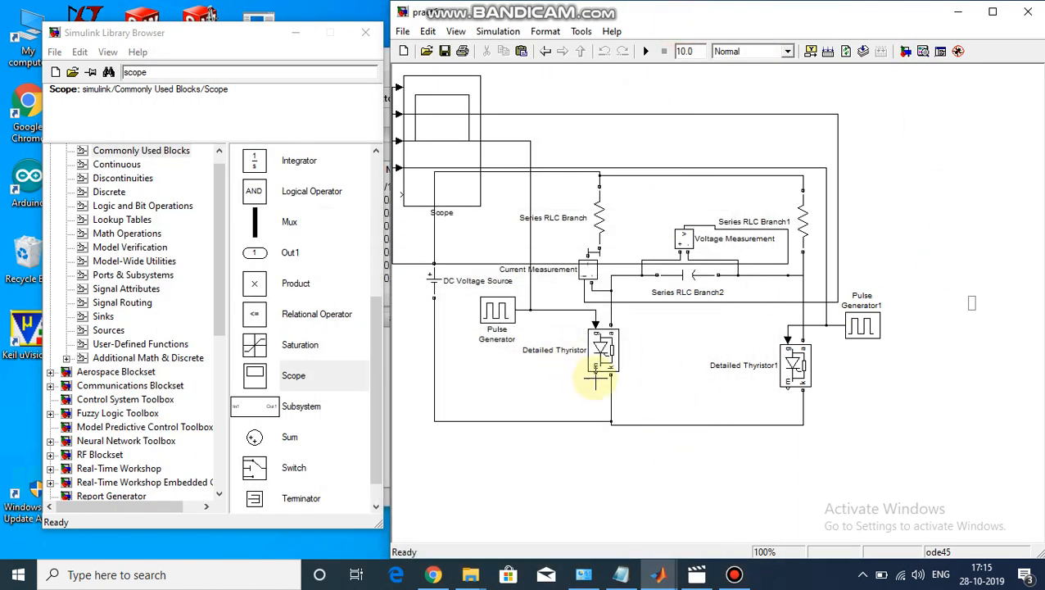
{"action": "left_click_drag", "start_coordinate": [597, 376], "coordinate": [646, 449]}
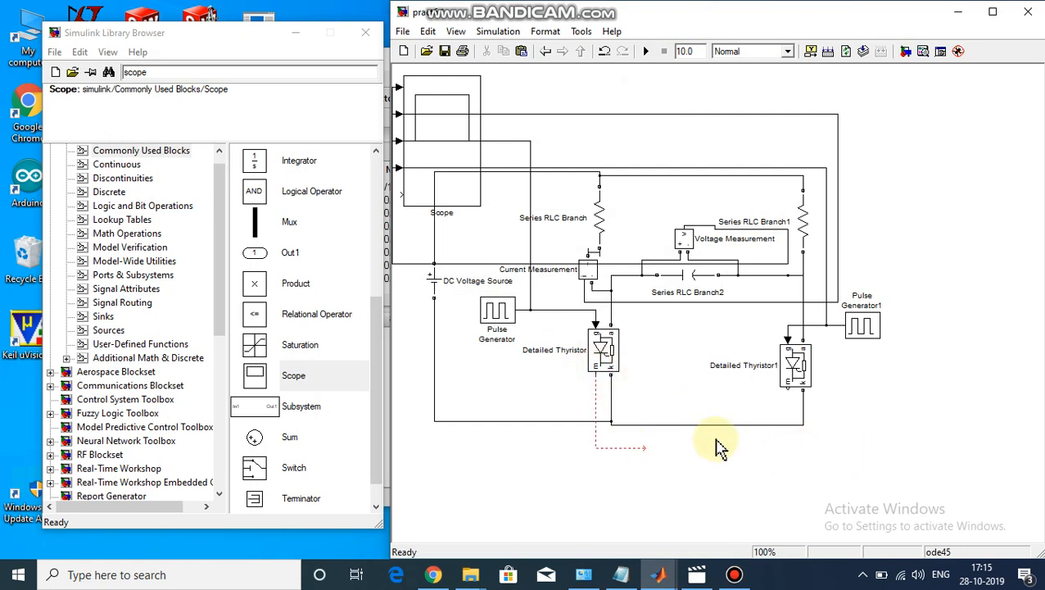
{"action": "right_click", "coordinate": [712, 451]}
{"action": "left_click", "coordinate": [589, 466]}
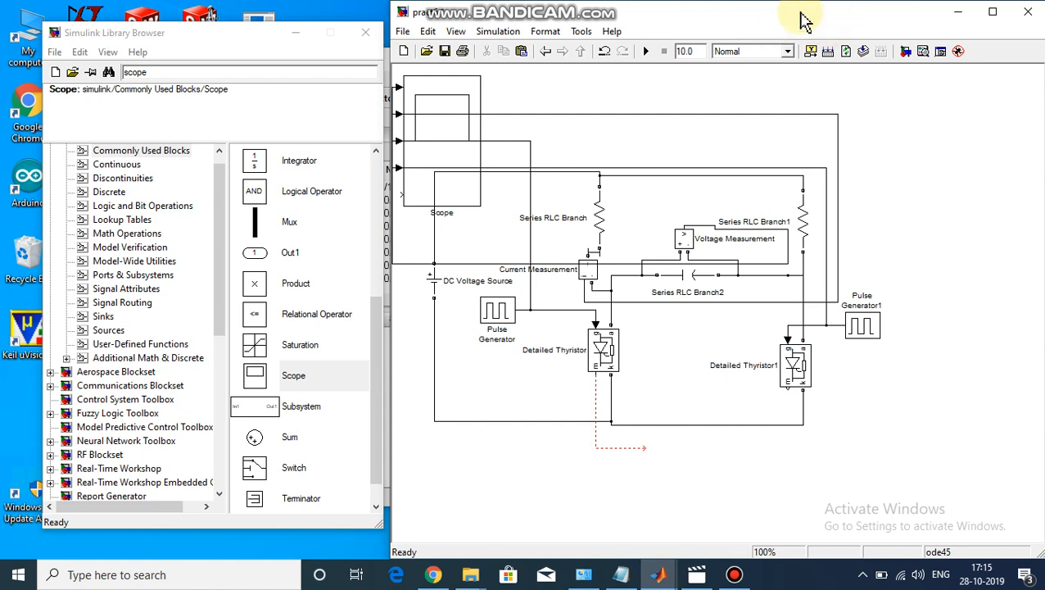
Step: Move the Scope block to the right of the circuit and connect Detailed Thyristor's m output to its fifth input
{"action": "double_click", "coordinate": [856, 14]}
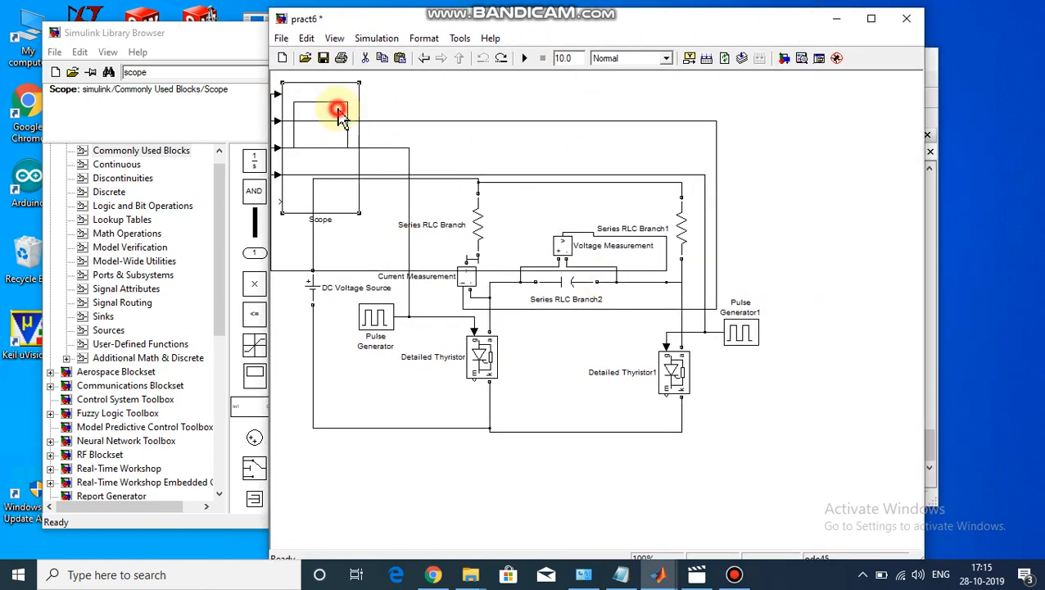
{"action": "left_click_drag", "start_coordinate": [340, 115], "coordinate": [868, 193]}
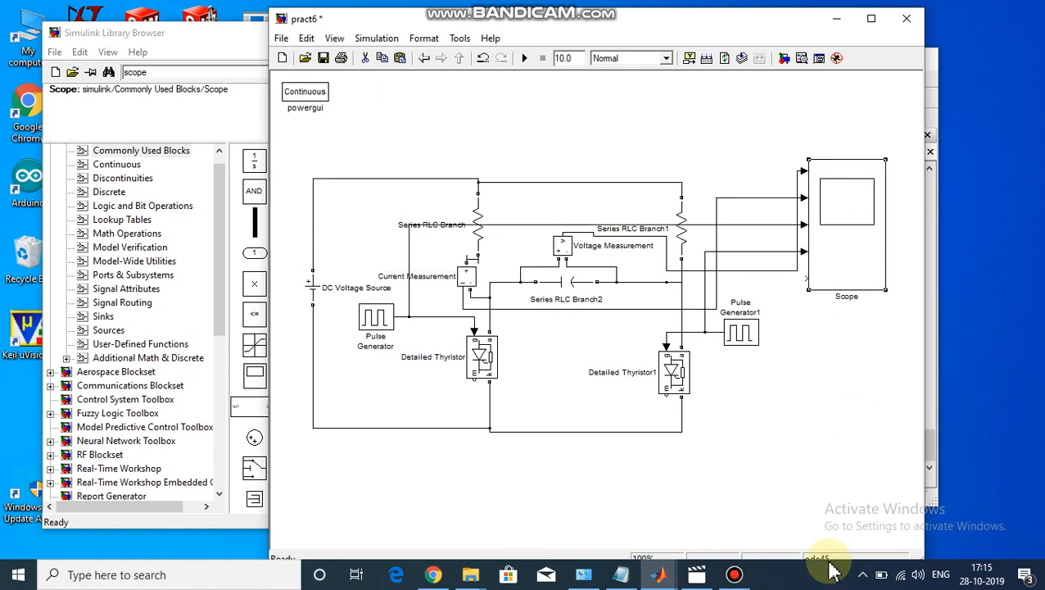
{"action": "left_click", "coordinate": [821, 467]}
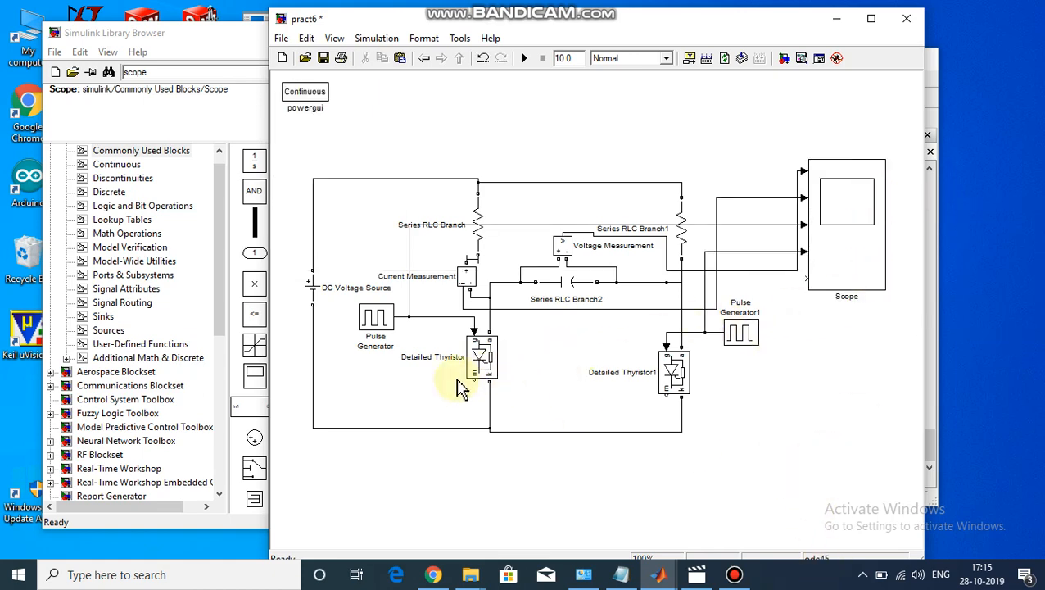
{"action": "left_click_drag", "start_coordinate": [474, 379], "coordinate": [811, 279]}
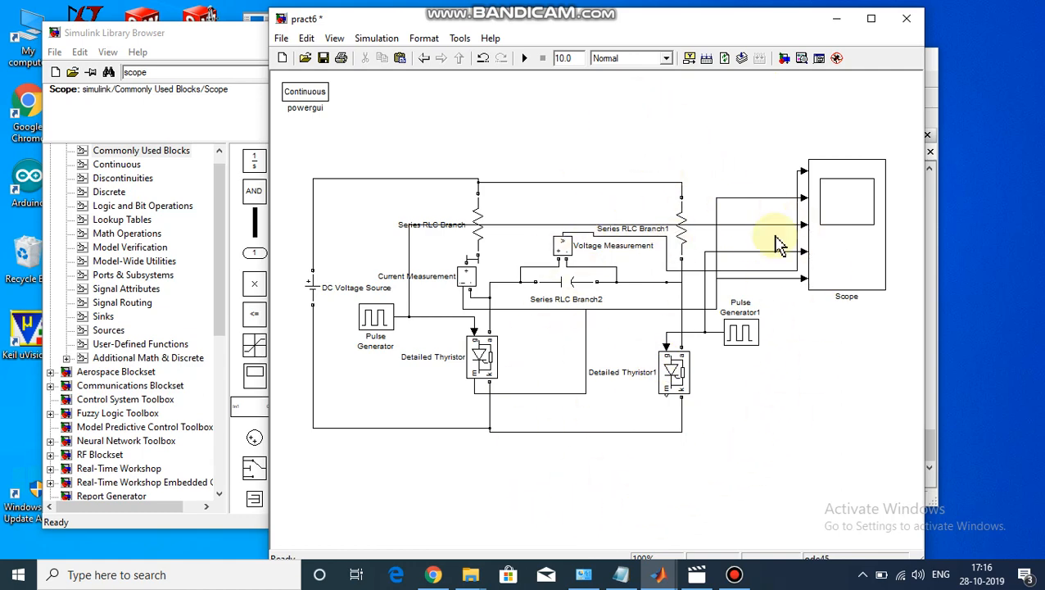
Step: Run the simulation, then autoscale the waveforms in a maximized Scope window and zoom in on the first pulses
{"action": "left_click", "coordinate": [525, 59]}
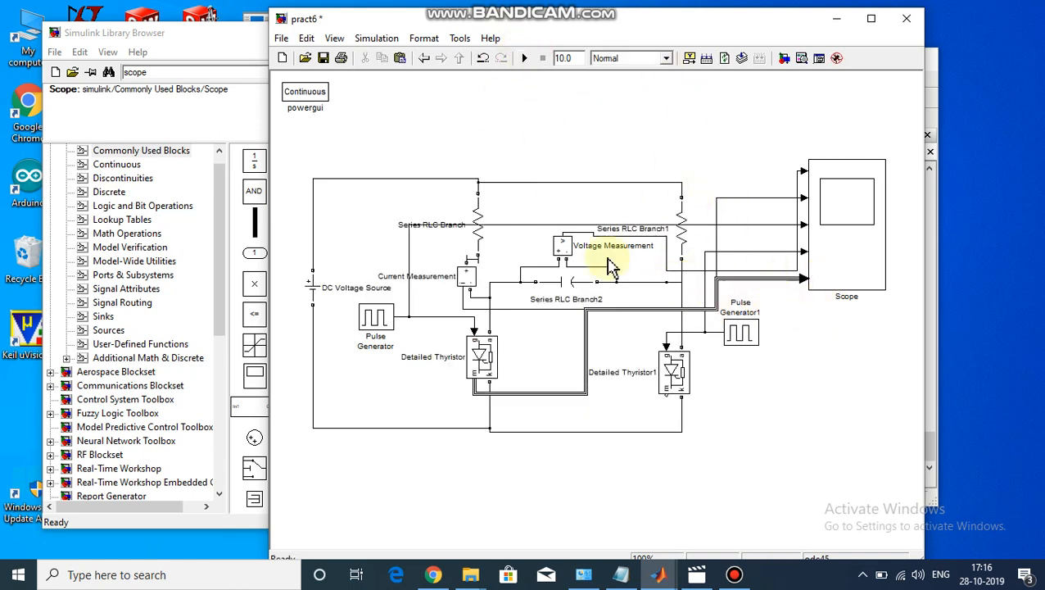
{"action": "double_click", "coordinate": [863, 219]}
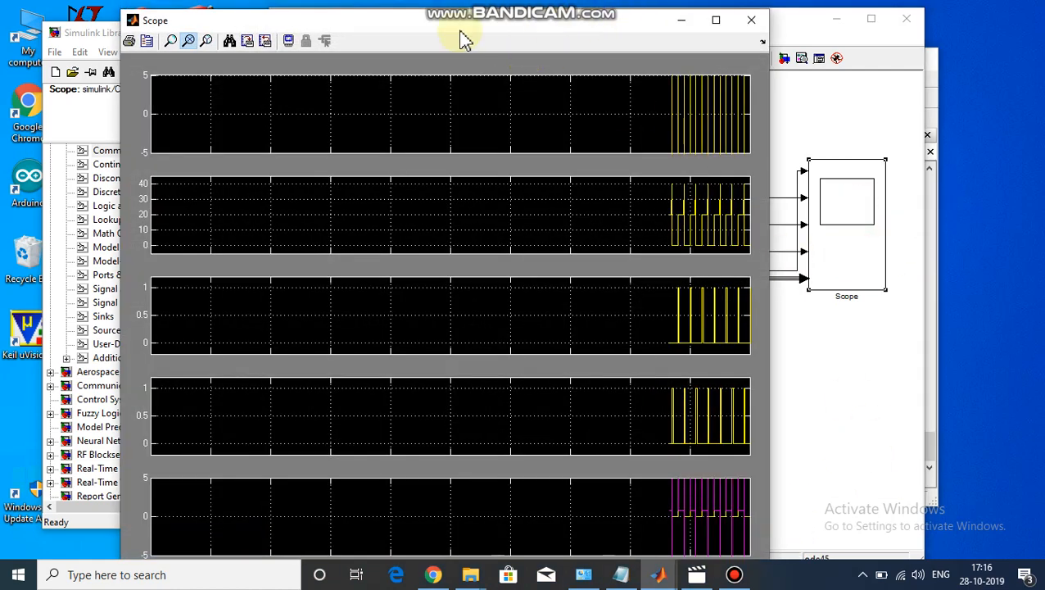
{"action": "left_click", "coordinate": [229, 41]}
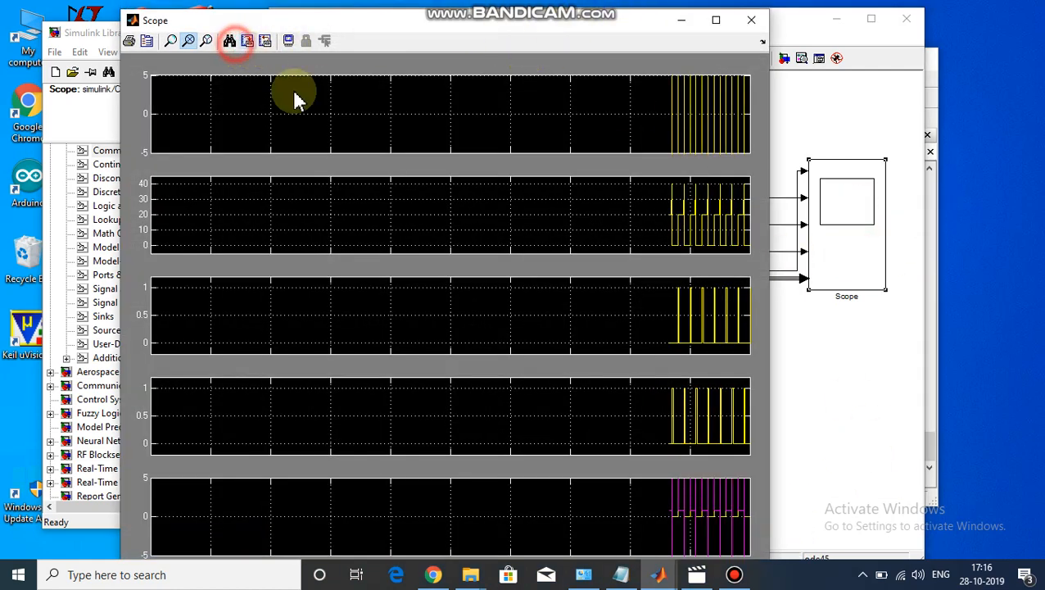
{"action": "left_click", "coordinate": [718, 22]}
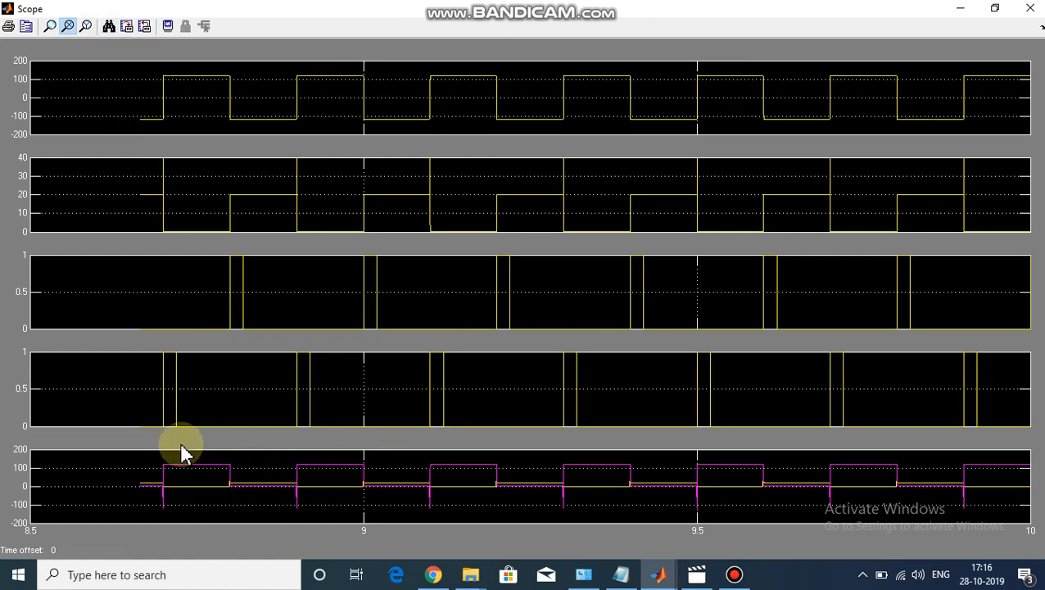
{"action": "right_click", "coordinate": [233, 475]}
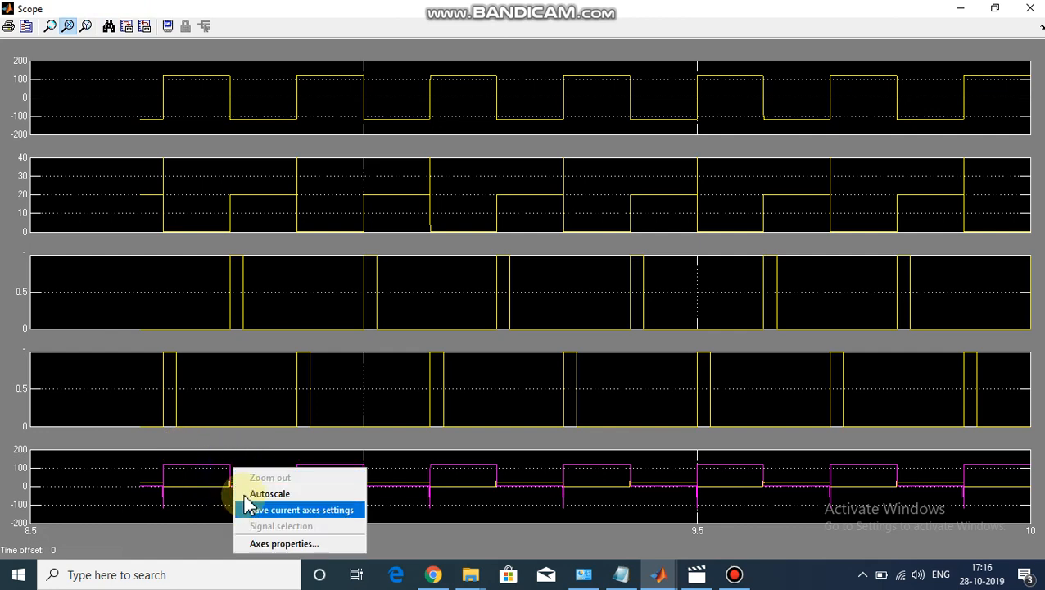
{"action": "left_click", "coordinate": [145, 485]}
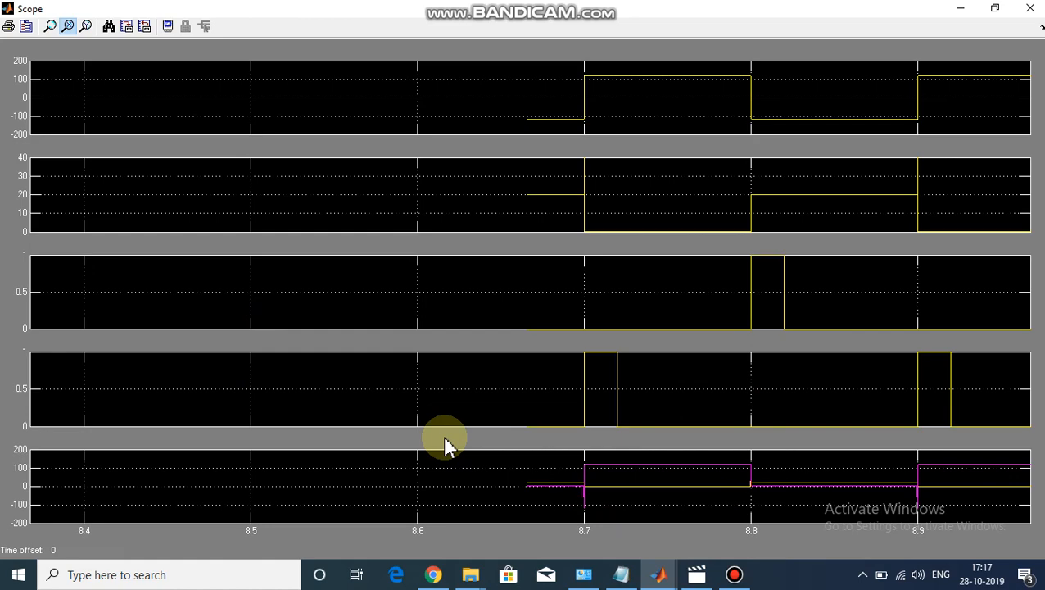
Step: Restore the Scope window and place the pract6 model window beside it, tall enough to show the whole circuit
{"action": "left_click", "coordinate": [995, 9]}
{"action": "left_click_drag", "start_coordinate": [640, 32], "coordinate": [441, 23]}
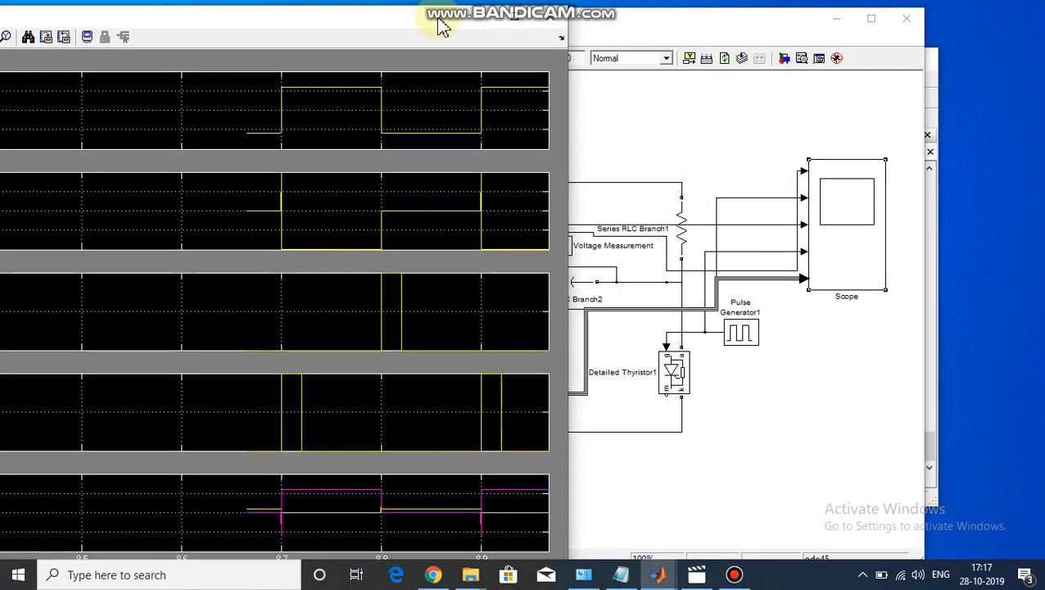
{"action": "left_click", "coordinate": [699, 28]}
{"action": "left_click_drag", "start_coordinate": [699, 28], "coordinate": [826, 19]}
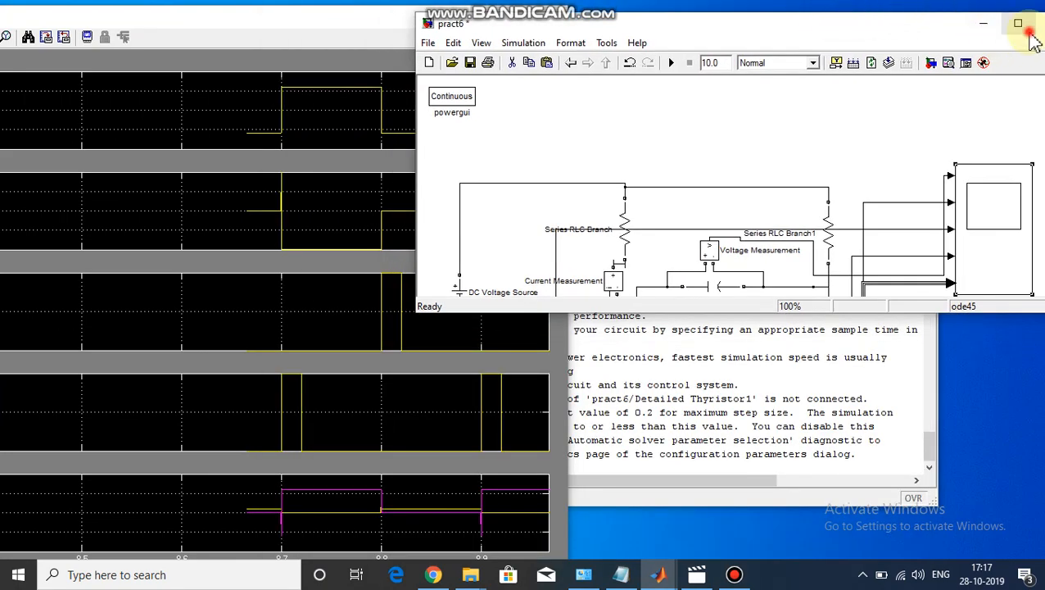
{"action": "left_click", "coordinate": [1020, 29]}
{"action": "left_click", "coordinate": [995, 8]}
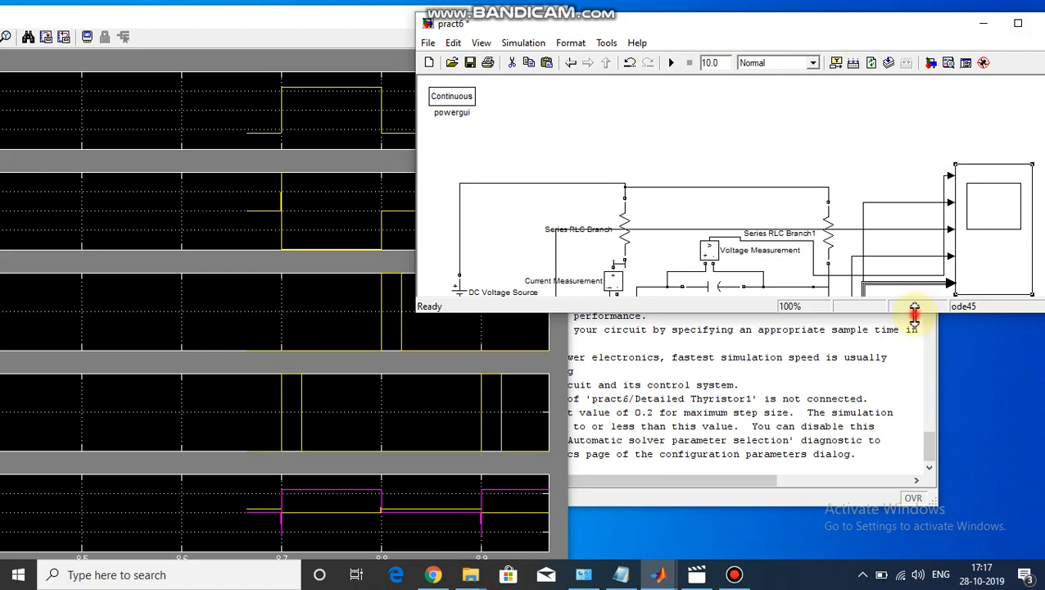
{"action": "left_click_drag", "start_coordinate": [914, 315], "coordinate": [926, 587]}
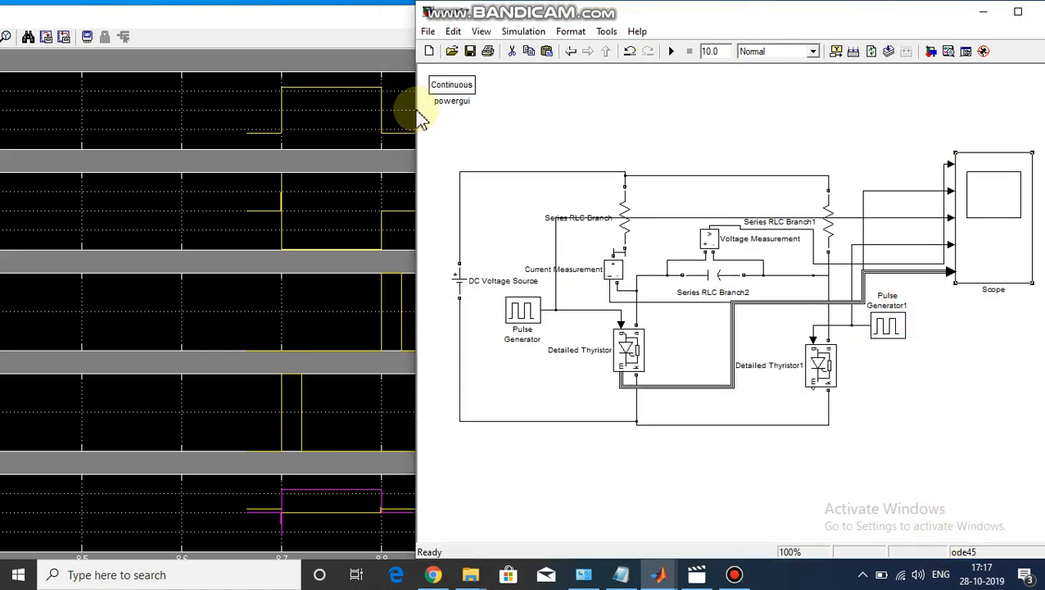
Step: Bring the Simulink Library Browser into view, search for demux and add a Demux block above the circuit
{"action": "left_click_drag", "start_coordinate": [414, 109], "coordinate": [598, 134]}
{"action": "left_click_drag", "start_coordinate": [421, 28], "coordinate": [821, 42]}
{"action": "left_click_drag", "start_coordinate": [190, 42], "coordinate": [282, 38]}
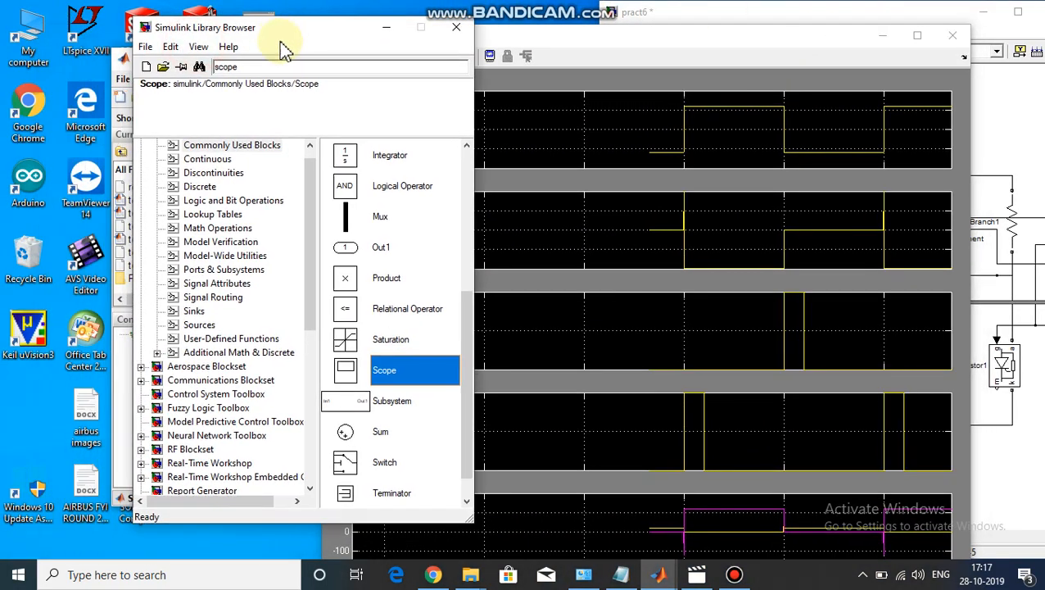
{"action": "left_click", "coordinate": [285, 70]}
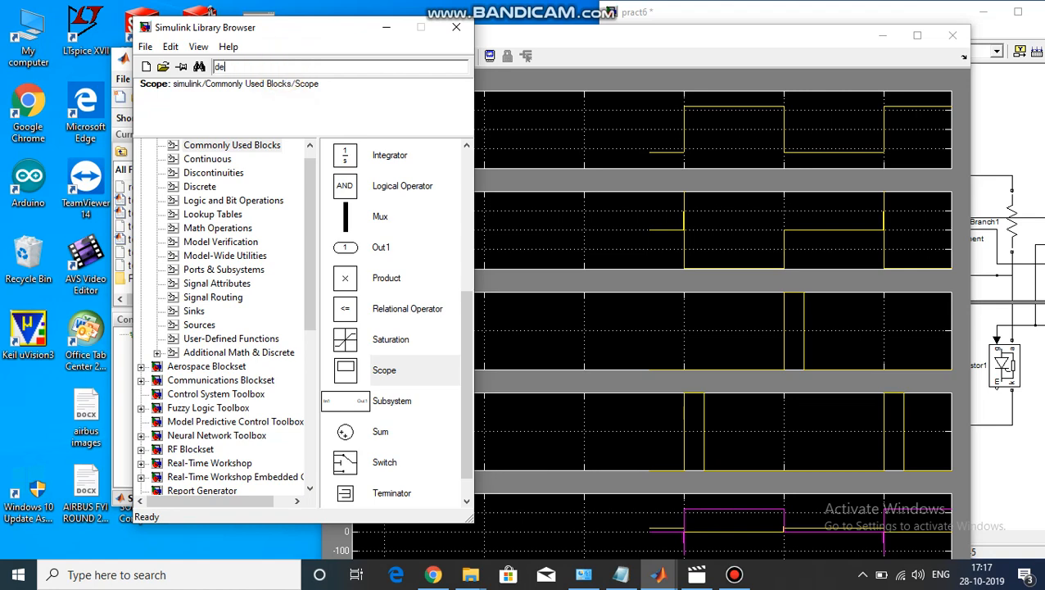
{"action": "key", "text": "Return"}
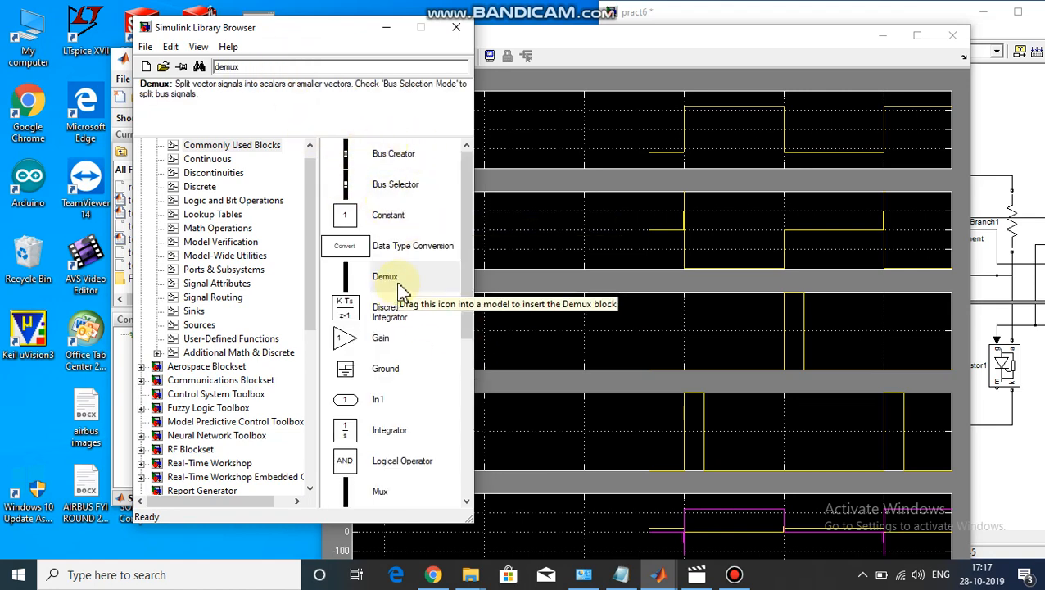
{"action": "left_click_drag", "start_coordinate": [384, 277], "coordinate": [991, 115]}
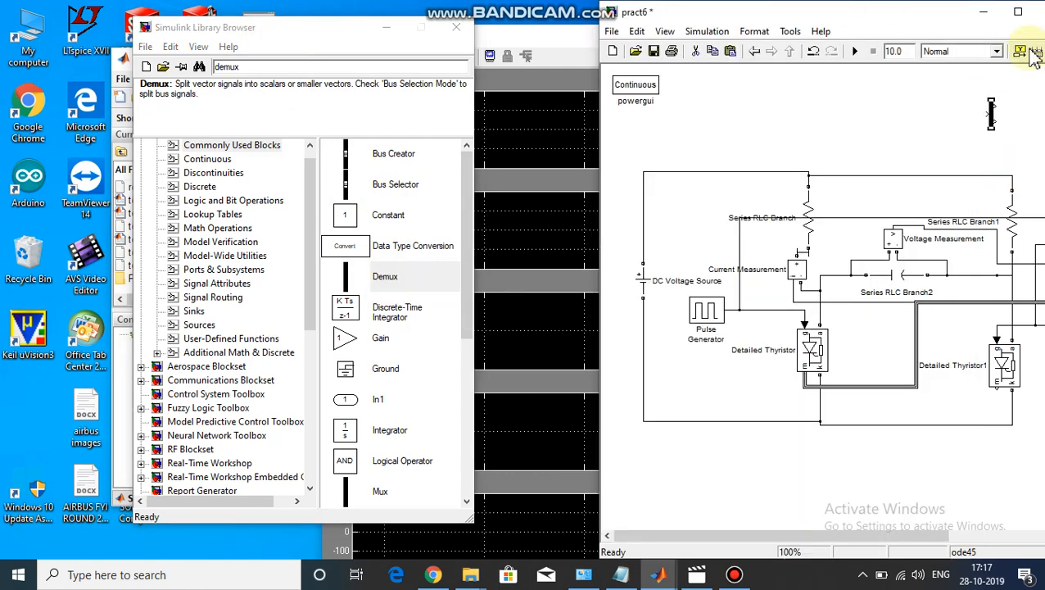
Step: Maximize the pract6 model window and move the Demux block to an empty area below the Scope block
{"action": "left_click_drag", "start_coordinate": [912, 9], "coordinate": [711, 52]}
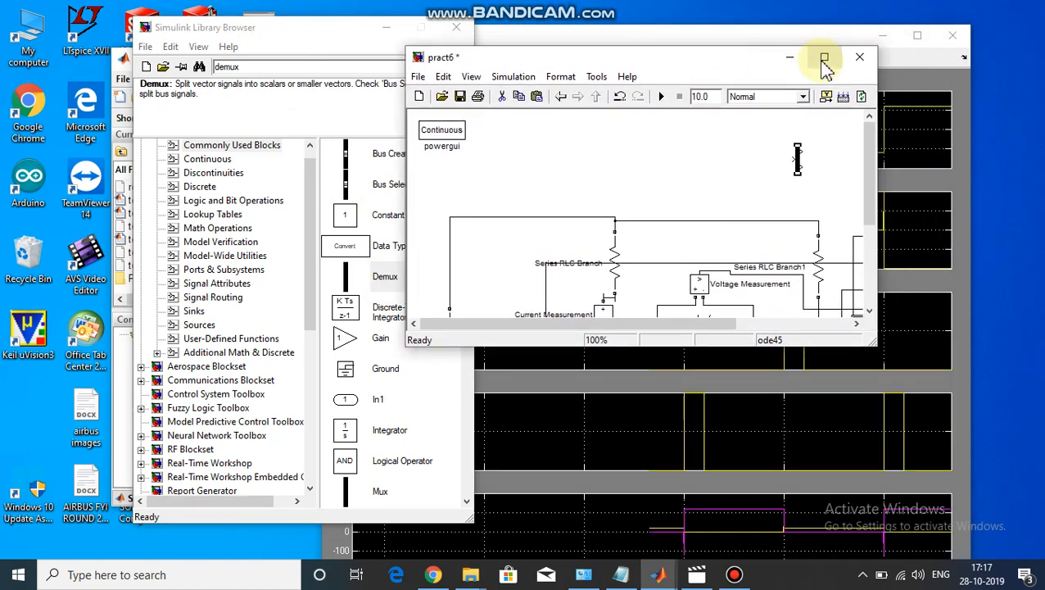
{"action": "left_click", "coordinate": [822, 55]}
{"action": "left_click_drag", "start_coordinate": [395, 115], "coordinate": [541, 325]}
{"action": "left_click", "coordinate": [767, 137]}
{"action": "left_click", "coordinate": [657, 326]}
Step: Set the Scope's number of axes to 6 in its parameters and minimize its waveform window
{"action": "left_click", "coordinate": [562, 195]}
{"action": "double_click", "coordinate": [562, 194]}
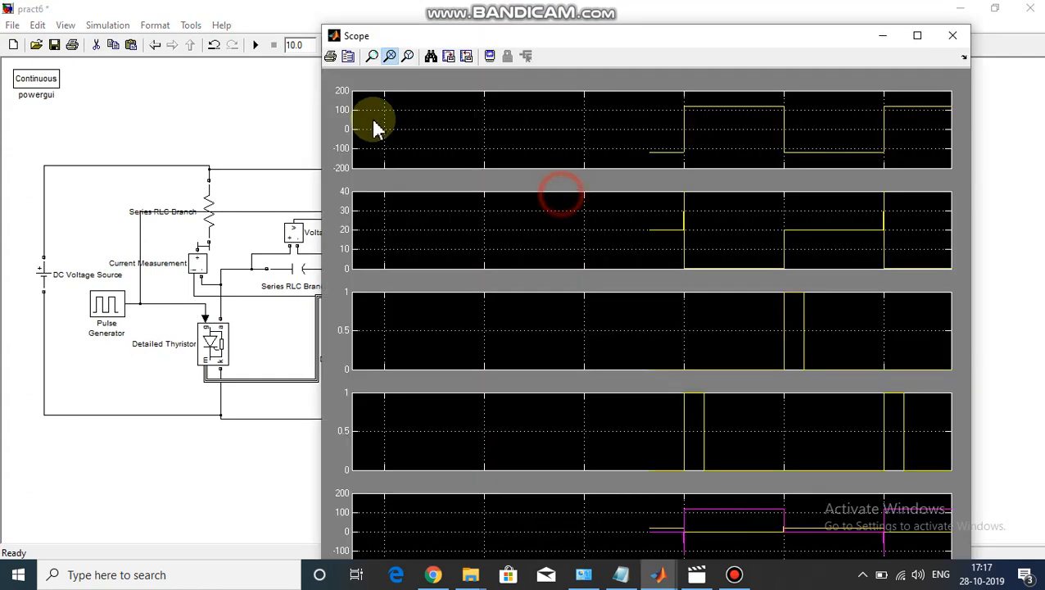
{"action": "left_click", "coordinate": [343, 54]}
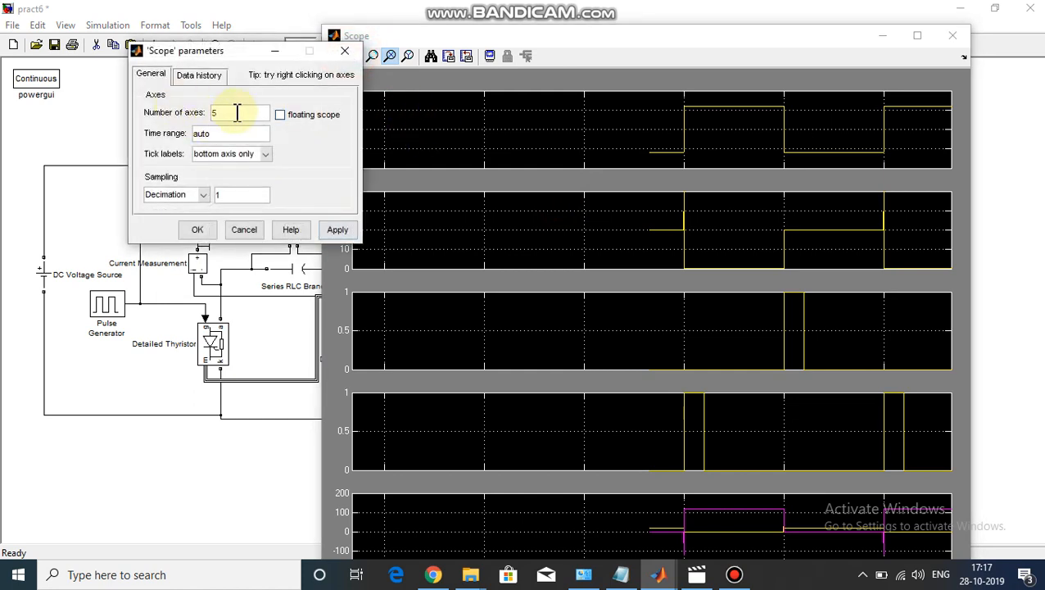
{"action": "left_click", "coordinate": [236, 113]}
{"action": "type", "text": "6"}
{"action": "left_click", "coordinate": [198, 229]}
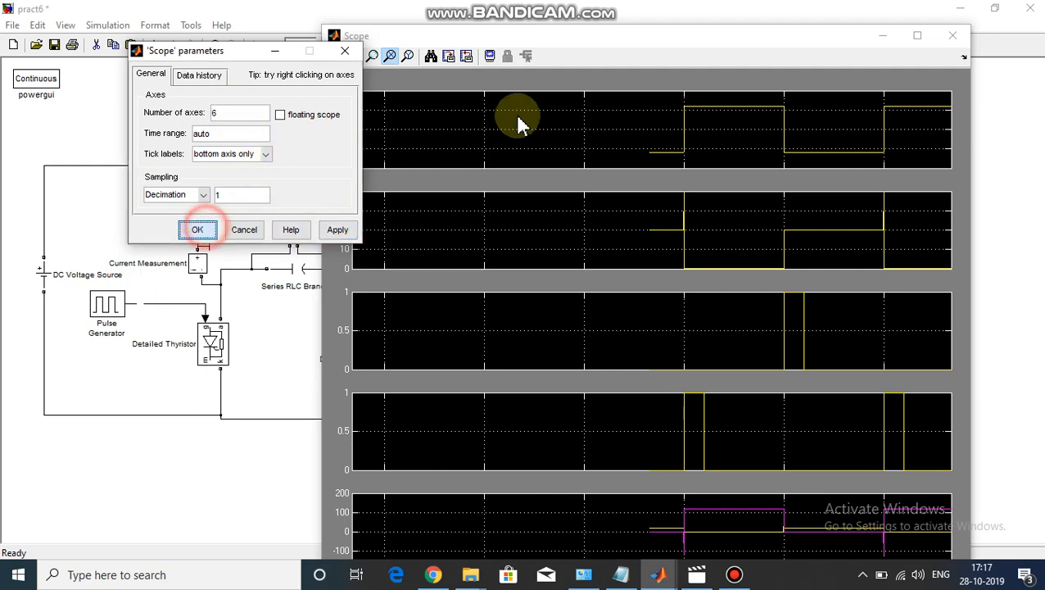
{"action": "left_click", "coordinate": [886, 38]}
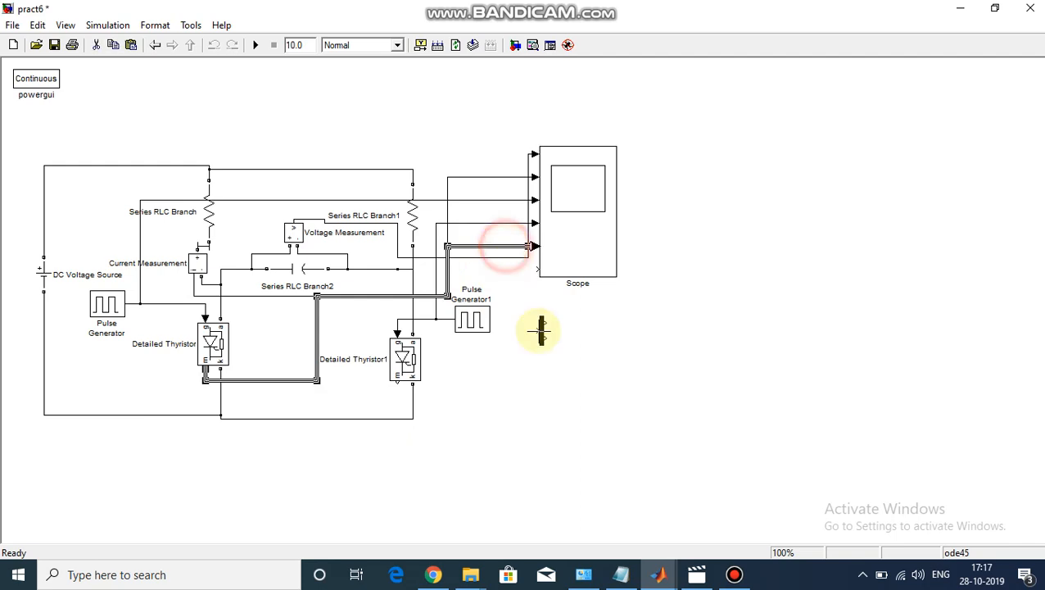
Step: Replace the direct thyristor-to-Scope line by routing Detailed Thyristor's m output through the Demux to the Scope's fifth and sixth inputs
{"action": "key", "text": "Delete"}
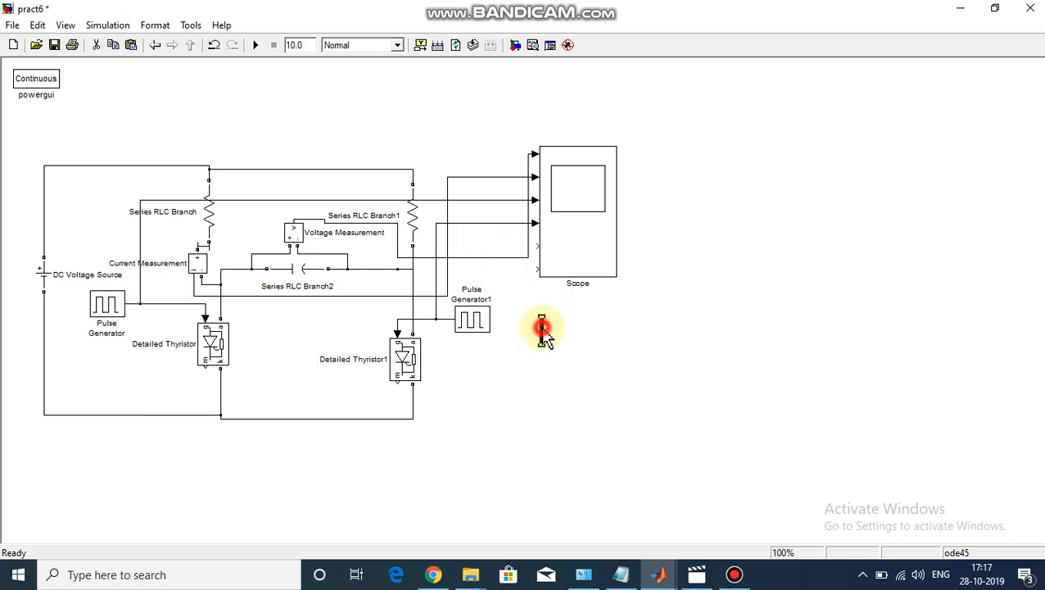
{"action": "left_click_drag", "start_coordinate": [545, 340], "coordinate": [563, 251]}
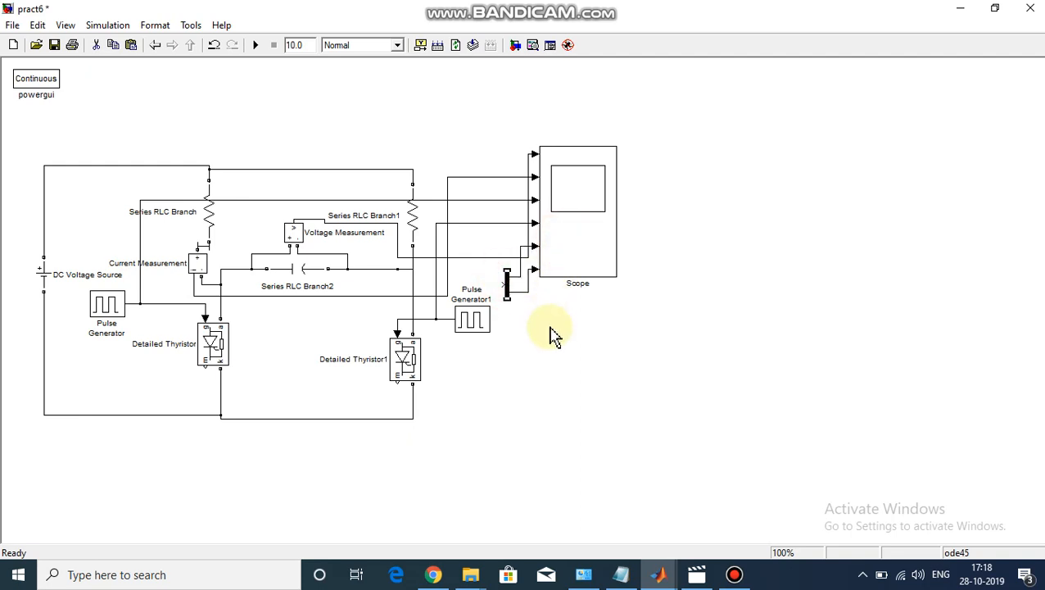
{"action": "left_click", "coordinate": [211, 347]}
{"action": "left_click", "coordinate": [508, 286], "text": "ctrl"}
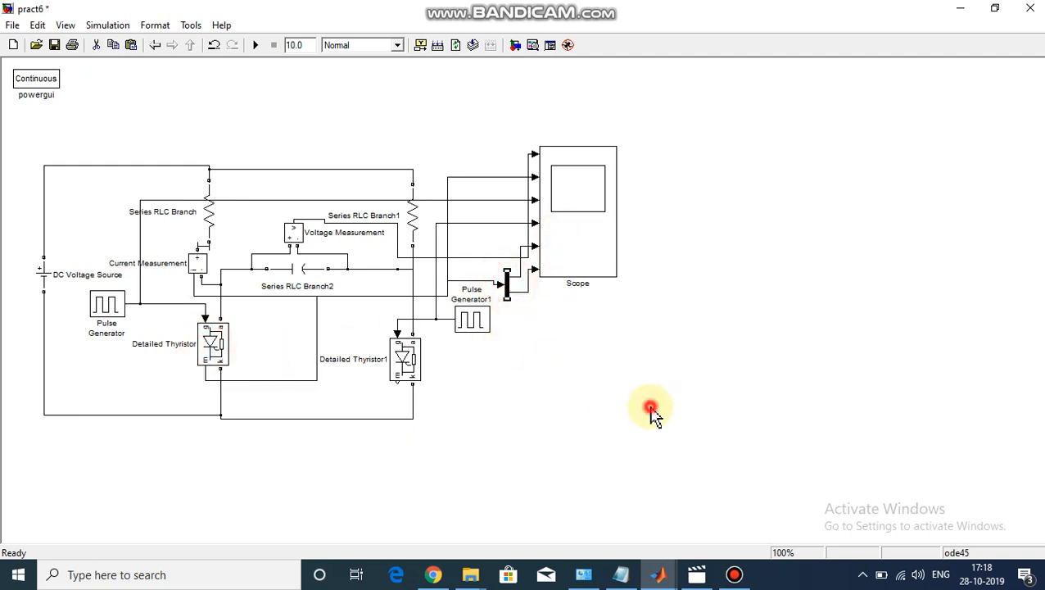
Step: Run the simulation, open the Scope, autoscale its six waveforms and maximize the Scope window
{"action": "left_click", "coordinate": [254, 45]}
{"action": "double_click", "coordinate": [577, 219]}
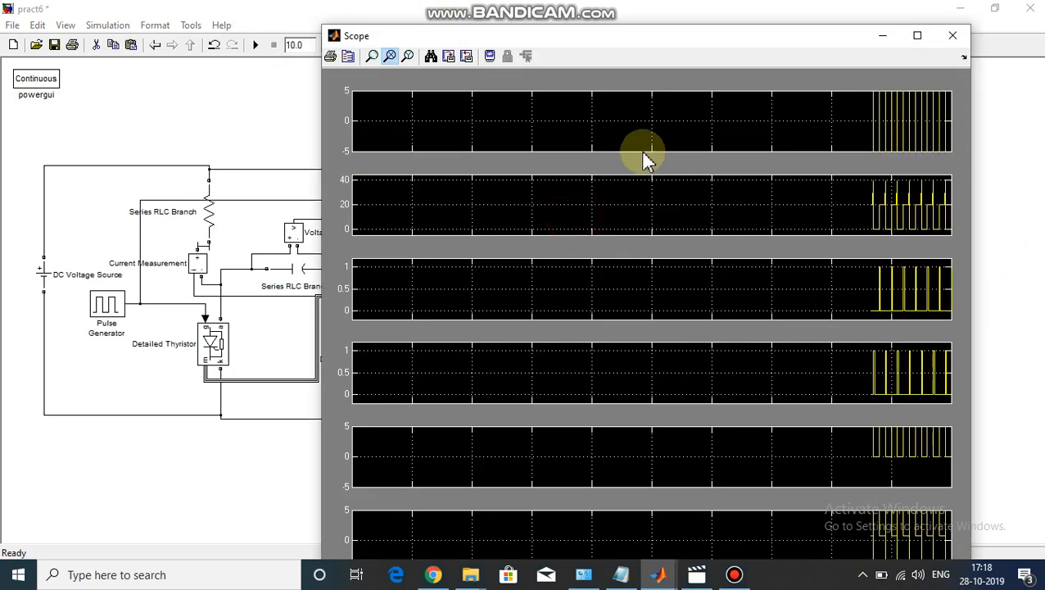
{"action": "left_click", "coordinate": [428, 53]}
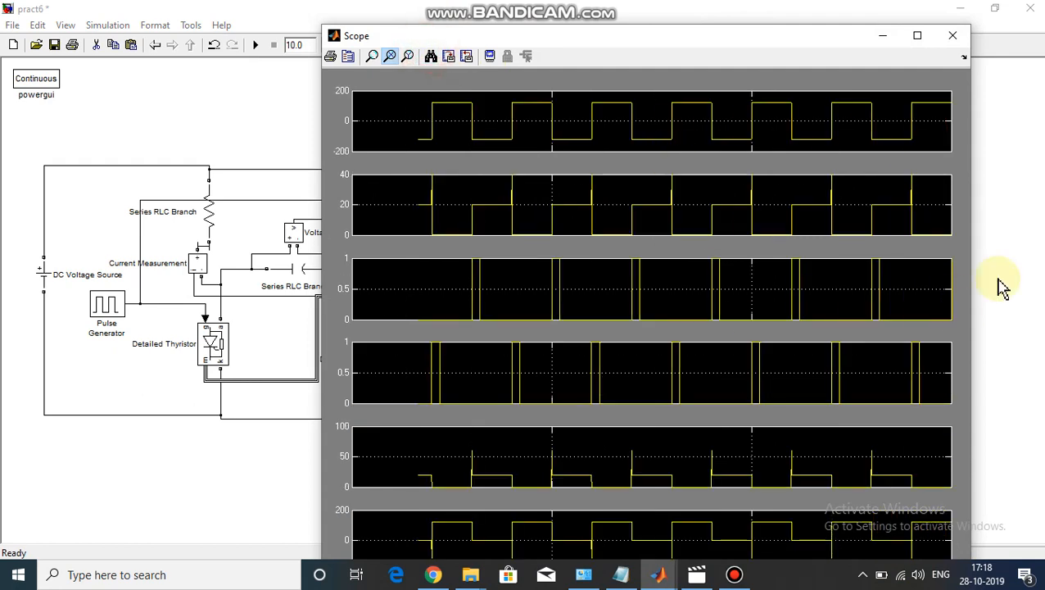
{"action": "left_click_drag", "start_coordinate": [780, 39], "coordinate": [707, 3]}
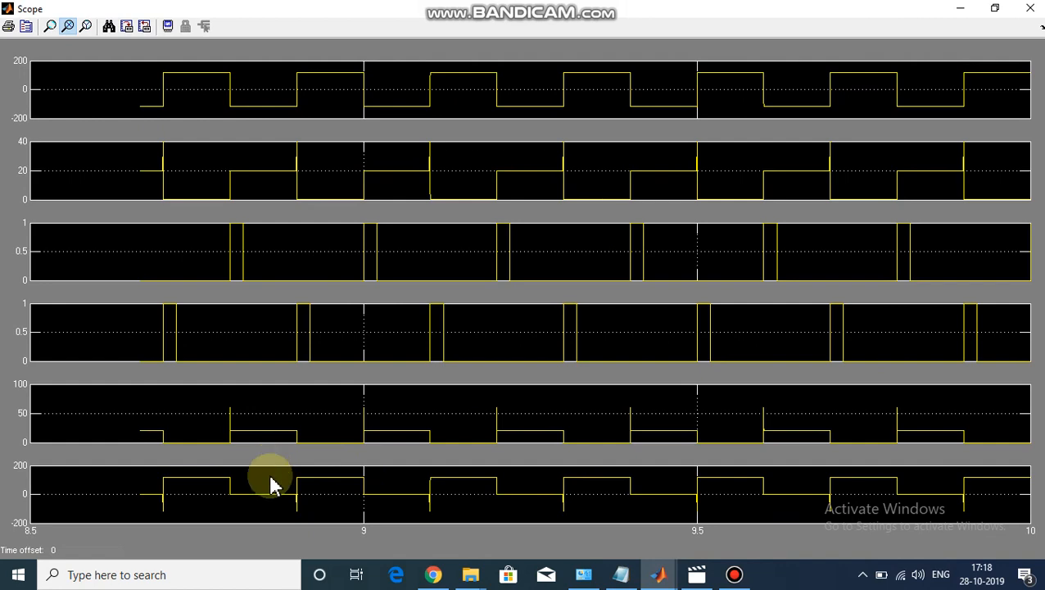
Step: Set the sixth Scope axis's Y-max to 130 and change its Y-min in the axes properties
{"action": "right_click", "coordinate": [169, 492]}
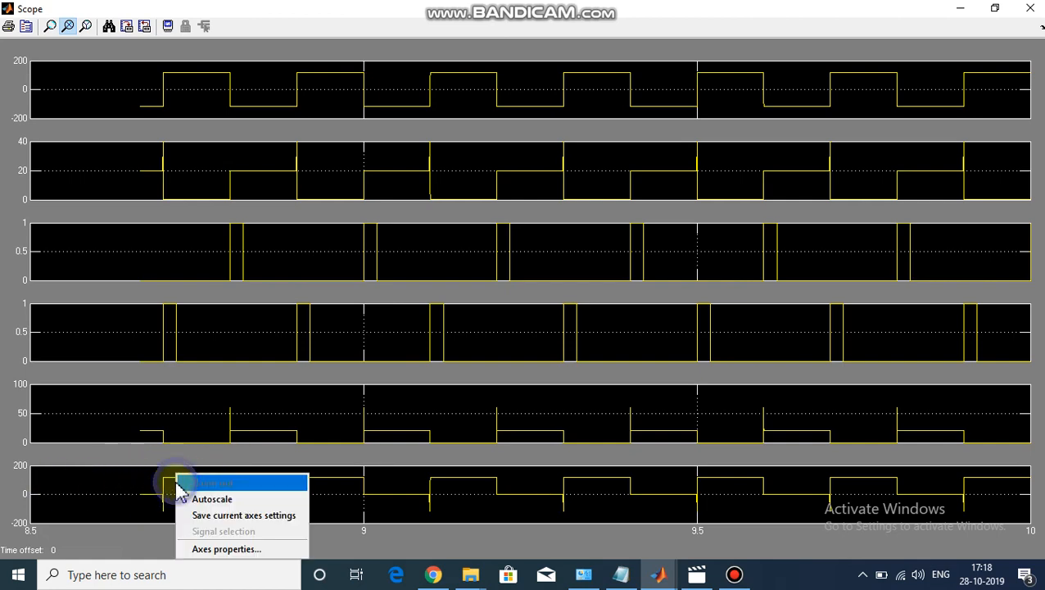
{"action": "left_click", "coordinate": [237, 554]}
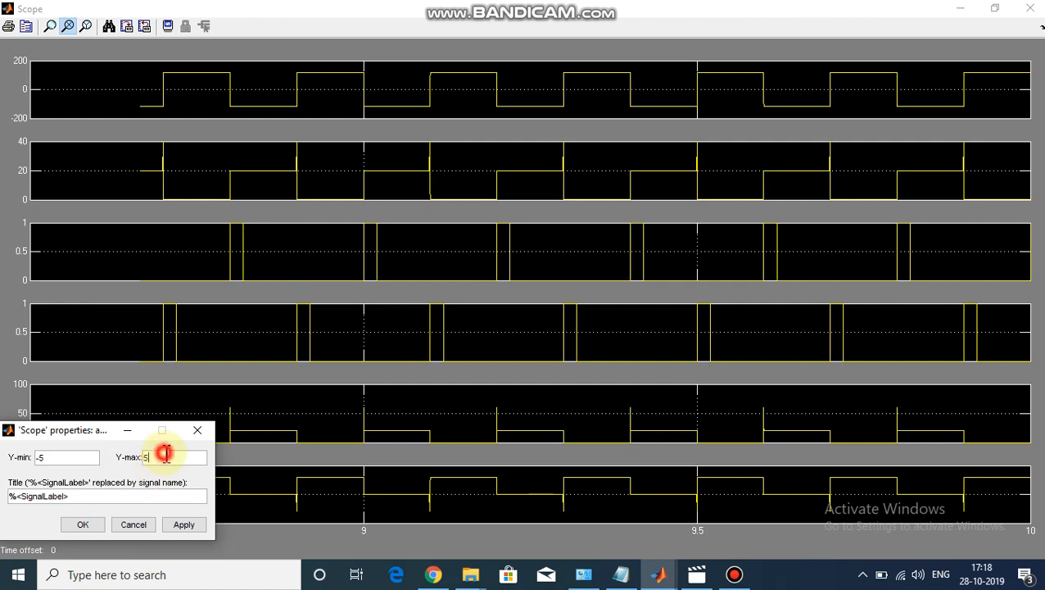
{"action": "double_click", "coordinate": [166, 455]}
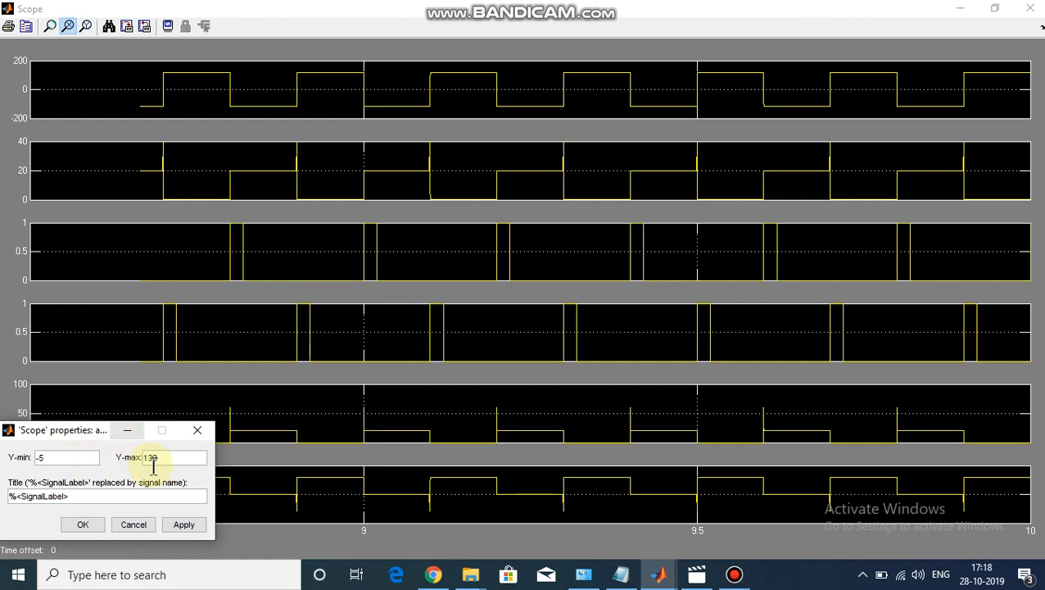
{"action": "left_click", "coordinate": [184, 527]}
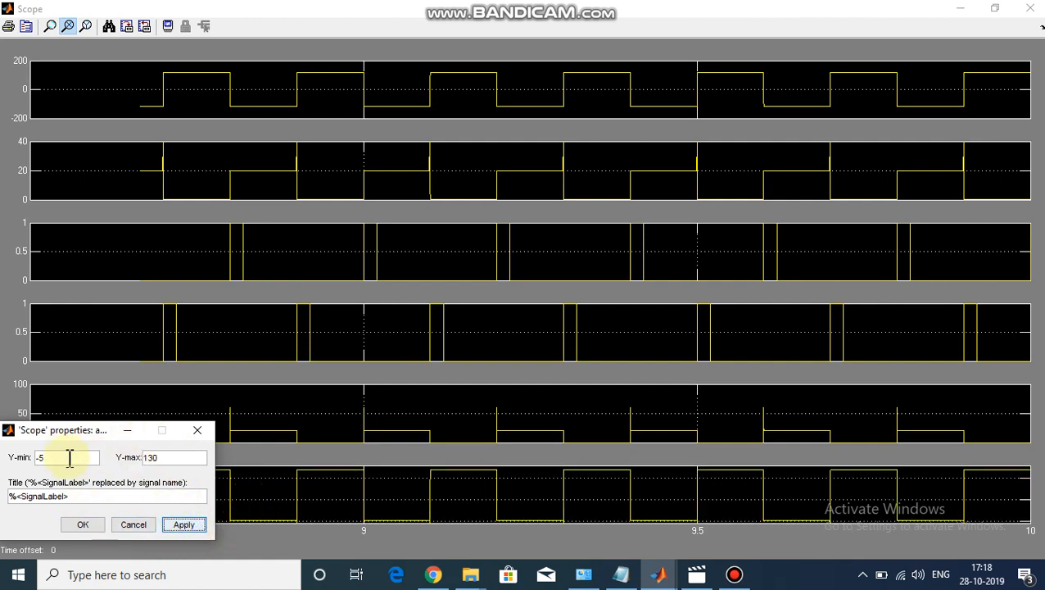
{"action": "double_click", "coordinate": [70, 458]}
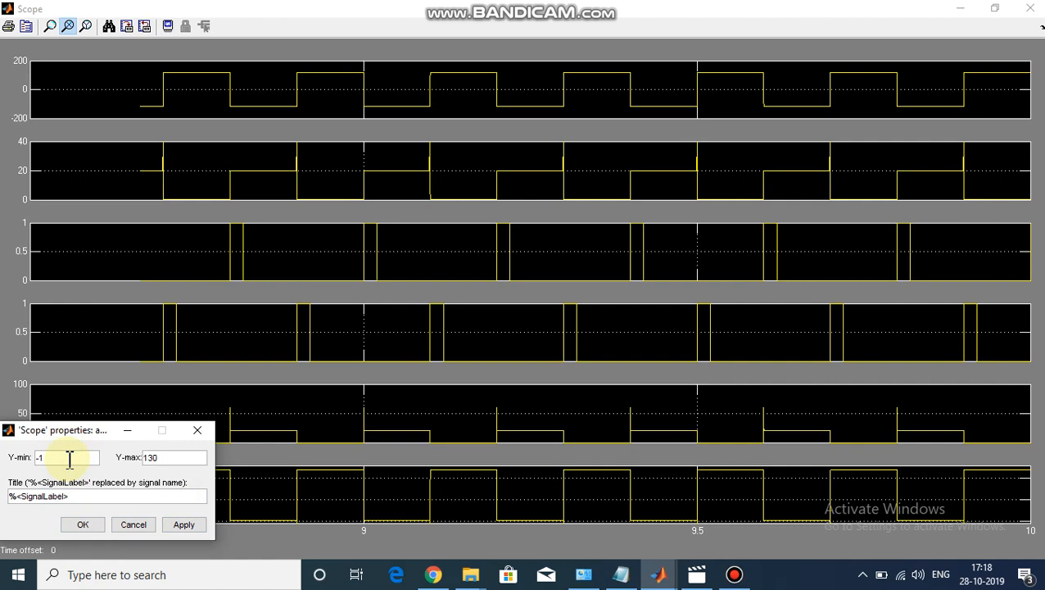
{"action": "left_click", "coordinate": [85, 522]}
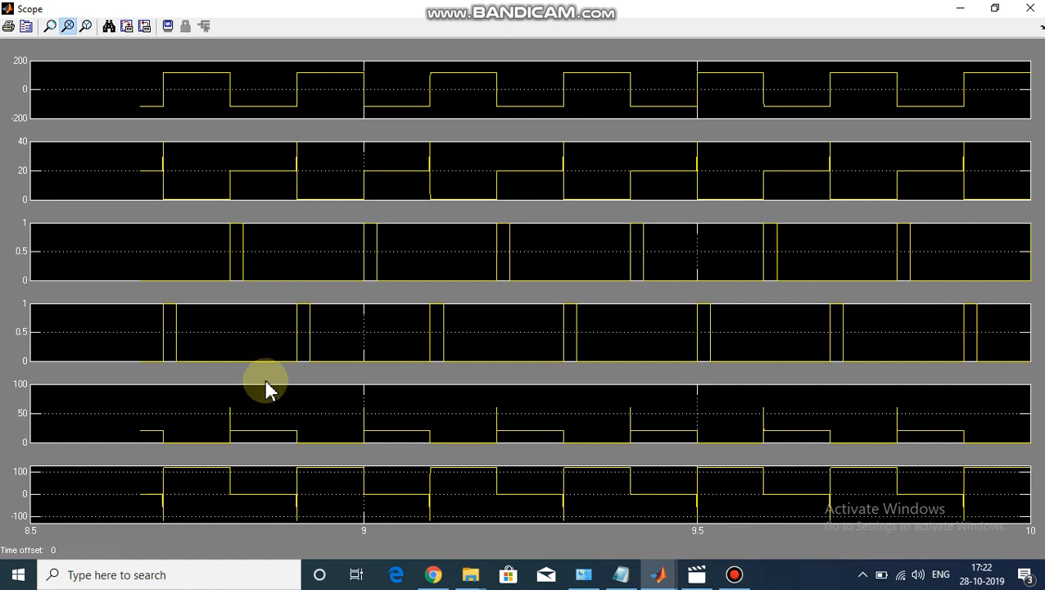
Step: Zoom in along the time axis on the Scope waveforms' switching transition at 8.9 s to examine the voltage and current transients
{"action": "left_click", "coordinate": [72, 27]}
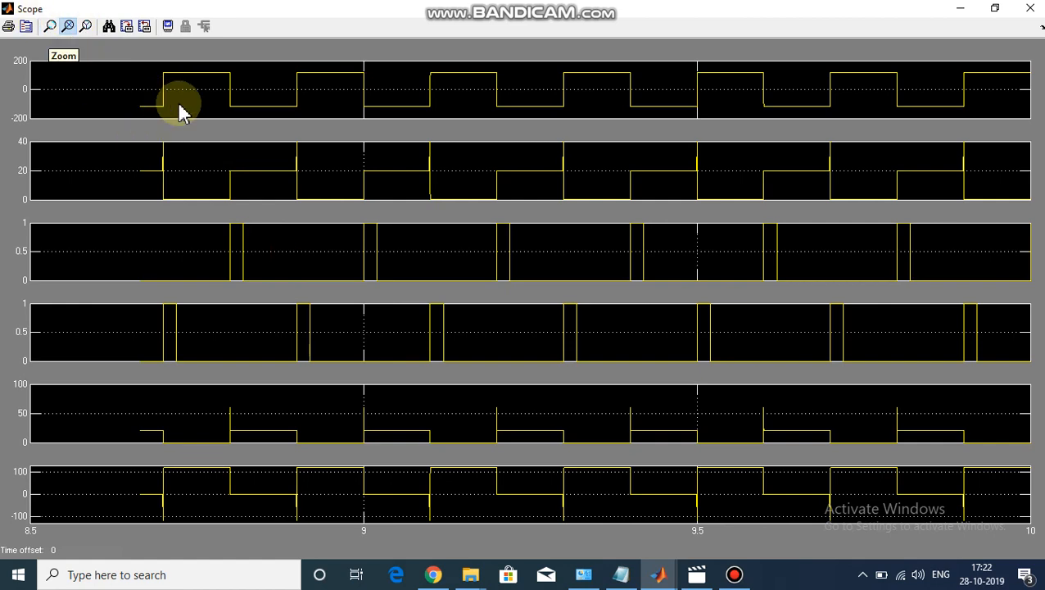
{"action": "left_click", "coordinate": [68, 27]}
{"action": "left_click", "coordinate": [300, 178]}
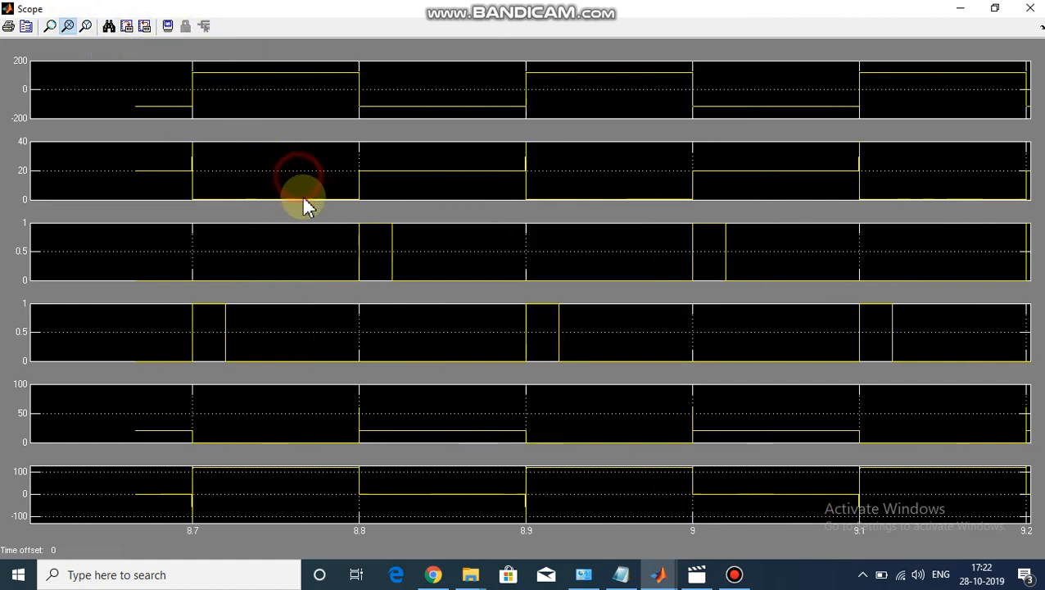
{"action": "left_click", "coordinate": [540, 182]}
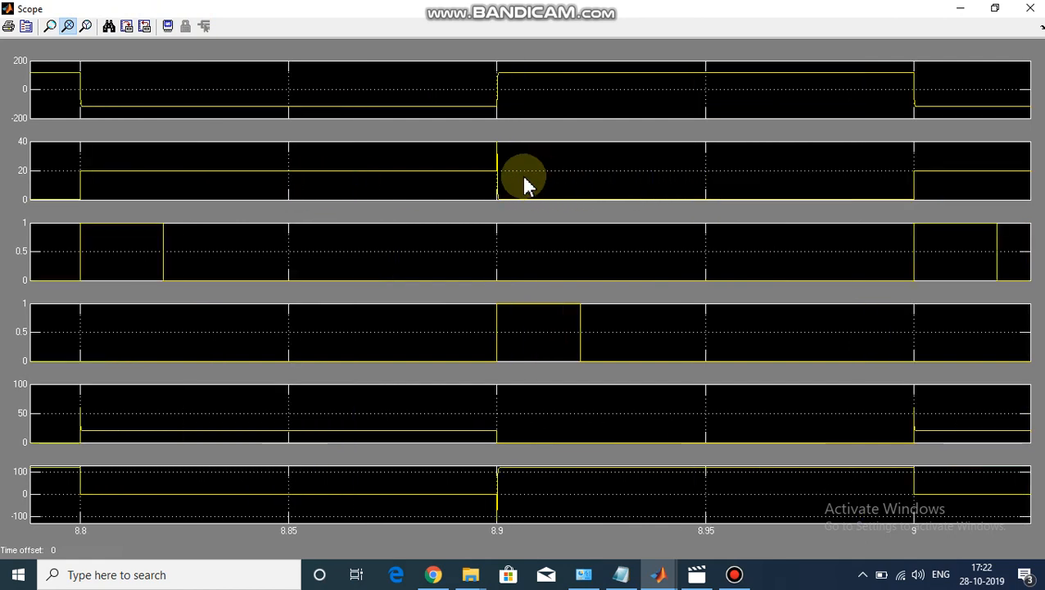
{"action": "left_click", "coordinate": [508, 187]}
{"action": "left_click", "coordinate": [495, 189]}
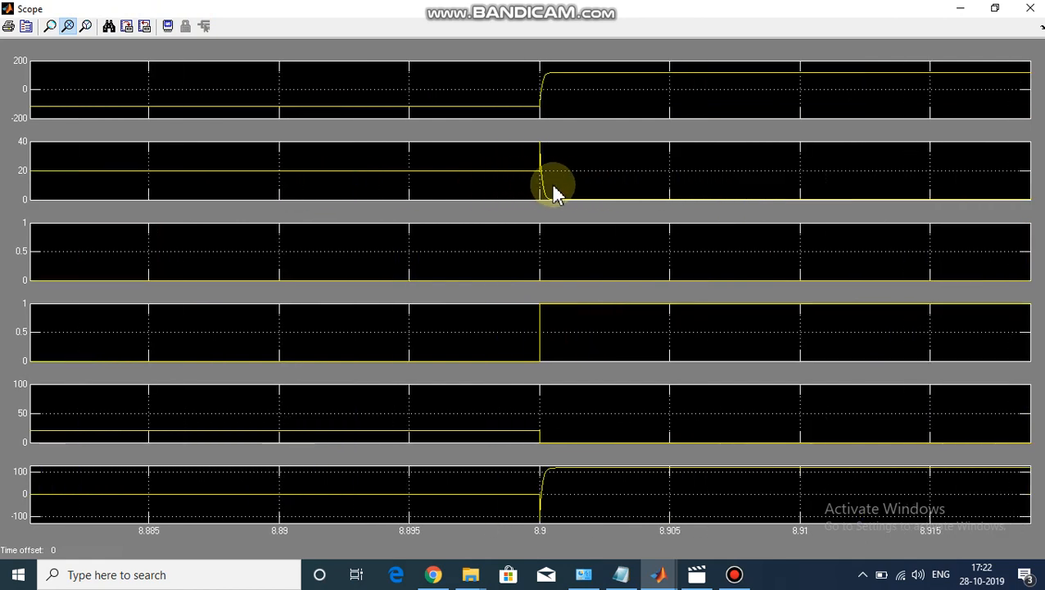
{"action": "left_click", "coordinate": [560, 187]}
{"action": "left_click", "coordinate": [509, 168]}
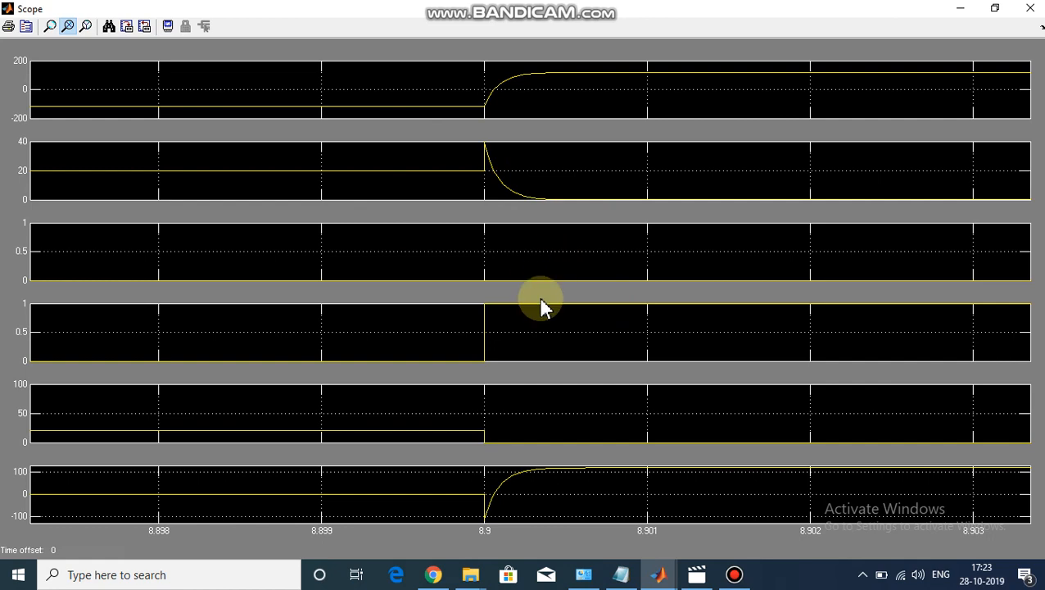
Step: Magnify the transient just after 8.9 s even further, and restore the Scope's full time range
{"action": "left_click", "coordinate": [68, 26]}
{"action": "left_click", "coordinate": [547, 244]}
{"action": "left_click", "coordinate": [547, 244]}
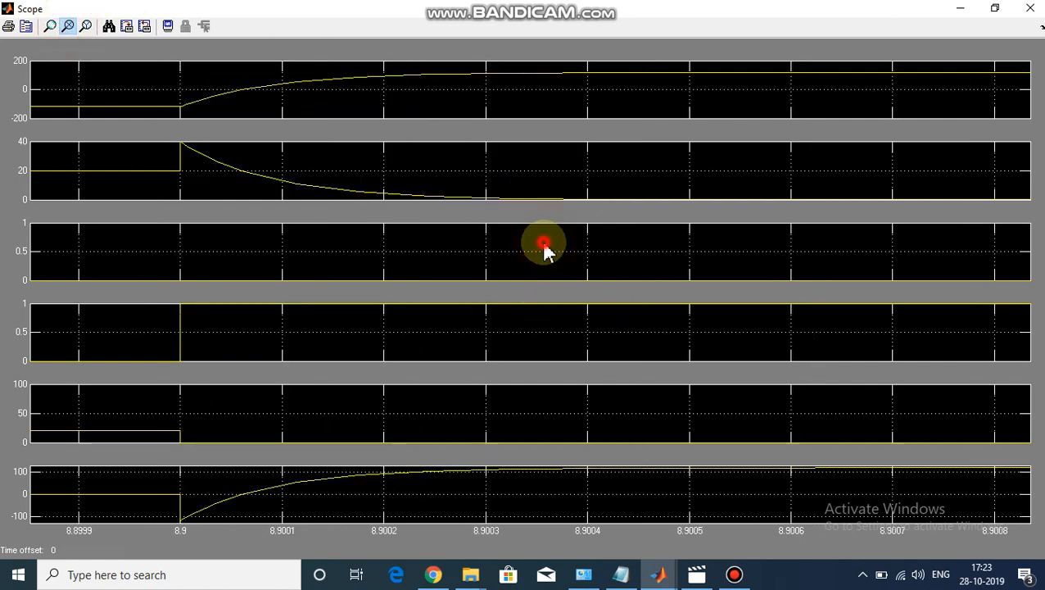
{"action": "left_click", "coordinate": [544, 244]}
{"action": "left_click", "coordinate": [489, 261]}
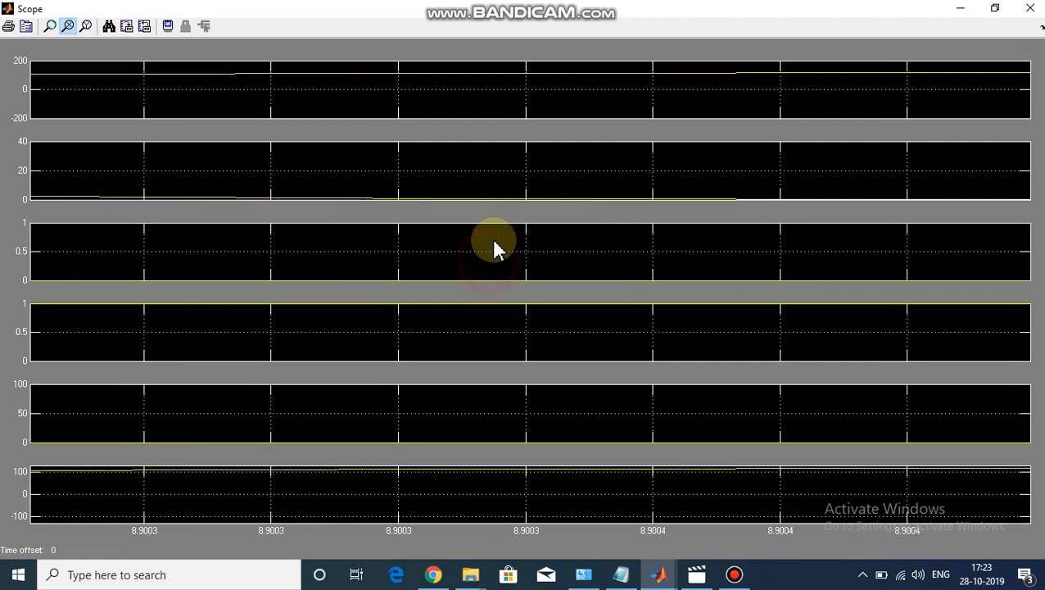
{"action": "double_click", "coordinate": [363, 239]}
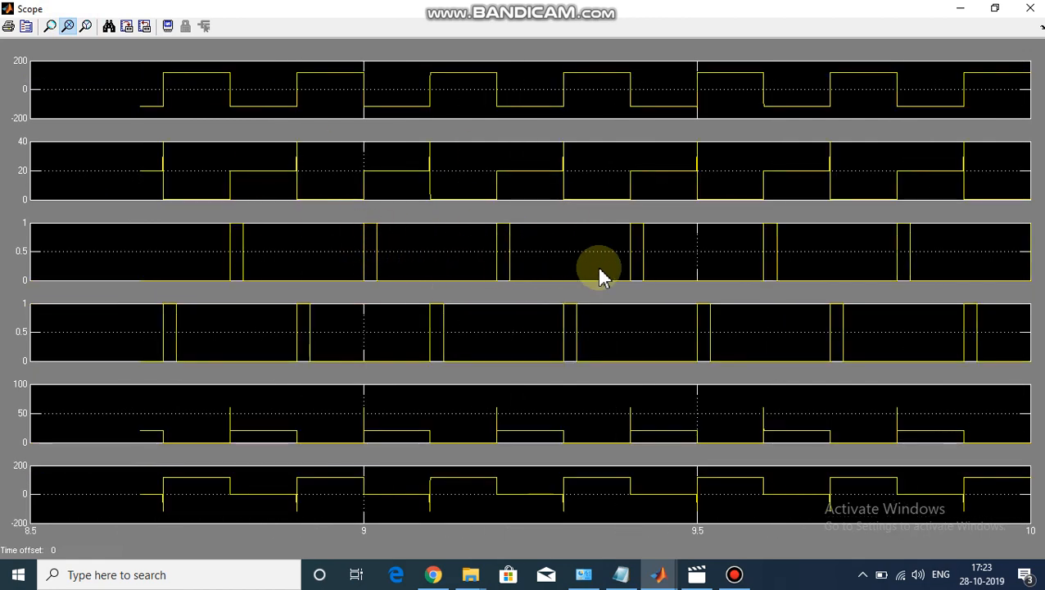
Step: Examine the switching transition at 9.1 s in close-up, restore the full waveform view and minimize the Scope window
{"action": "left_click", "coordinate": [464, 245]}
{"action": "left_click", "coordinate": [504, 250]}
{"action": "left_click", "coordinate": [504, 249]}
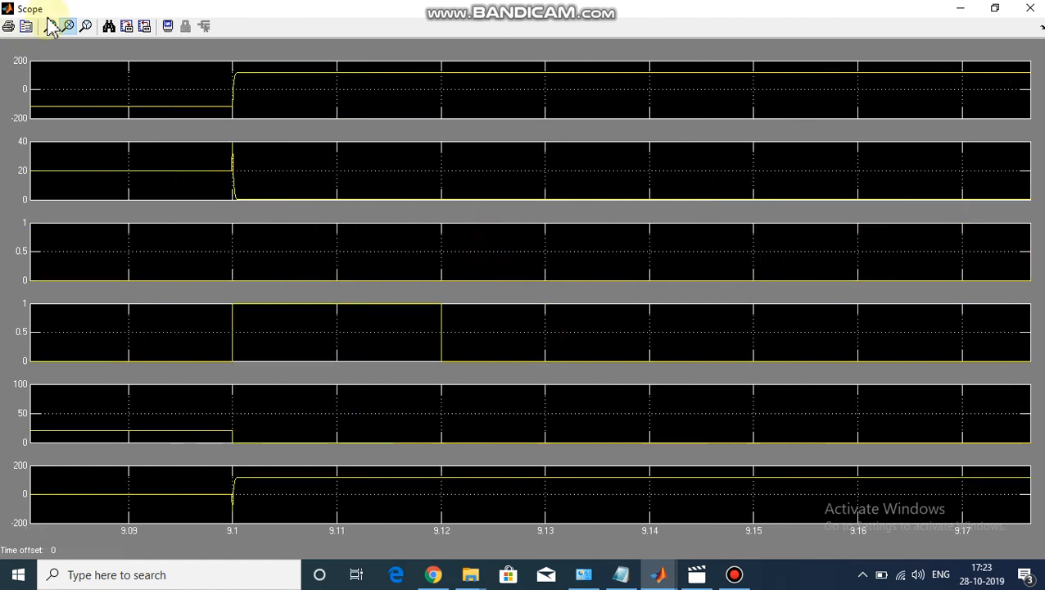
{"action": "left_click", "coordinate": [88, 28]}
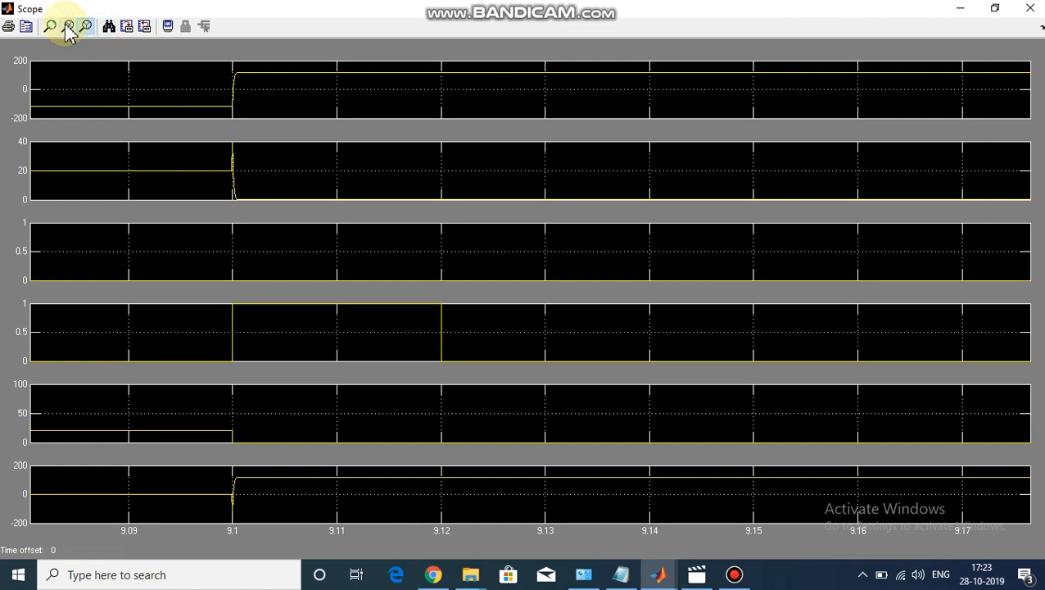
{"action": "left_click", "coordinate": [69, 29]}
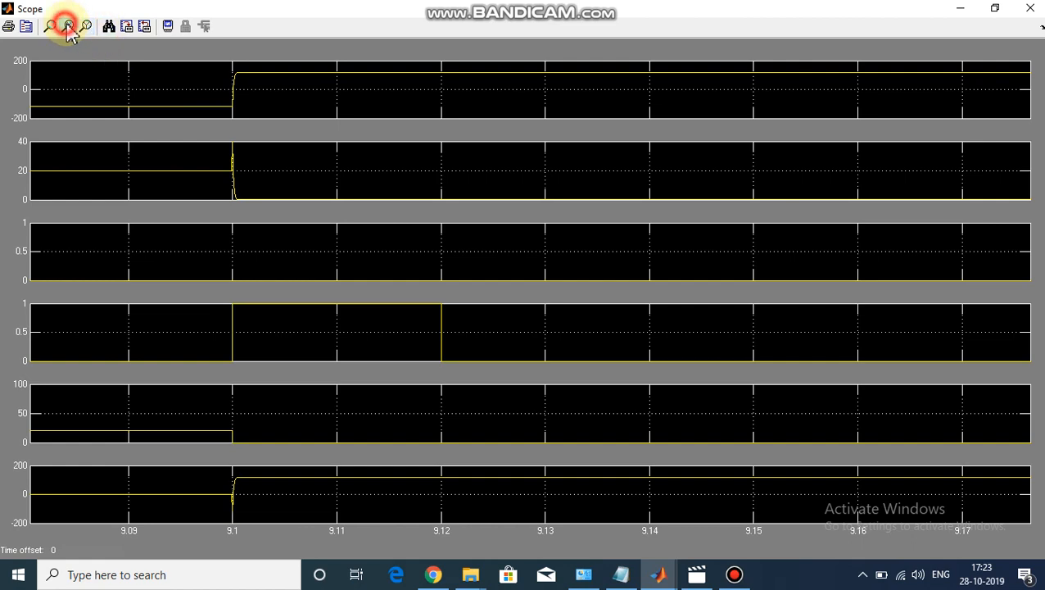
{"action": "left_click", "coordinate": [270, 170]}
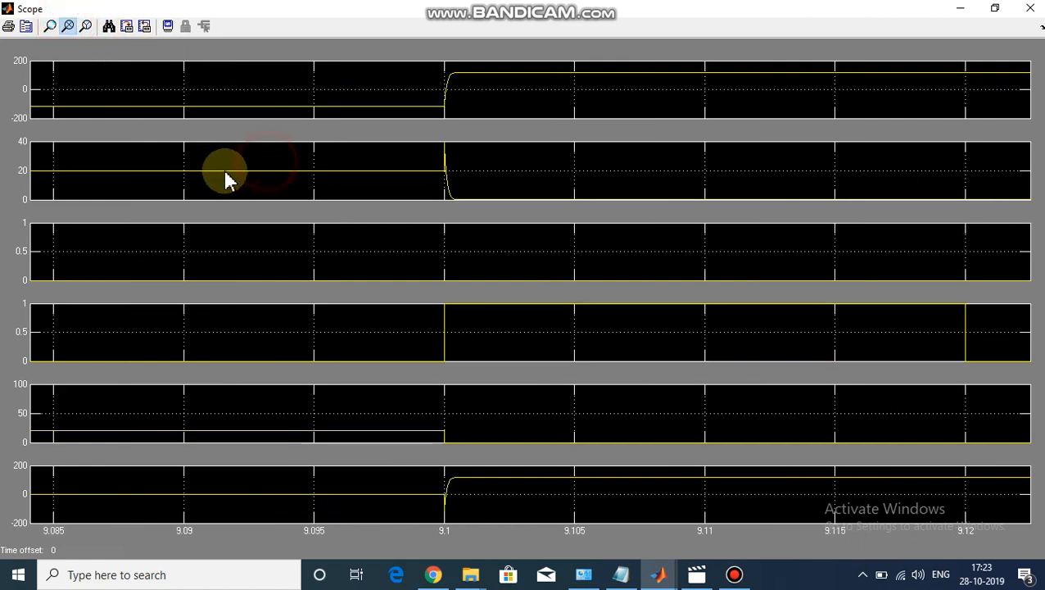
{"action": "left_click", "coordinate": [448, 172]}
{"action": "left_click", "coordinate": [493, 172]}
{"action": "left_click", "coordinate": [550, 168]}
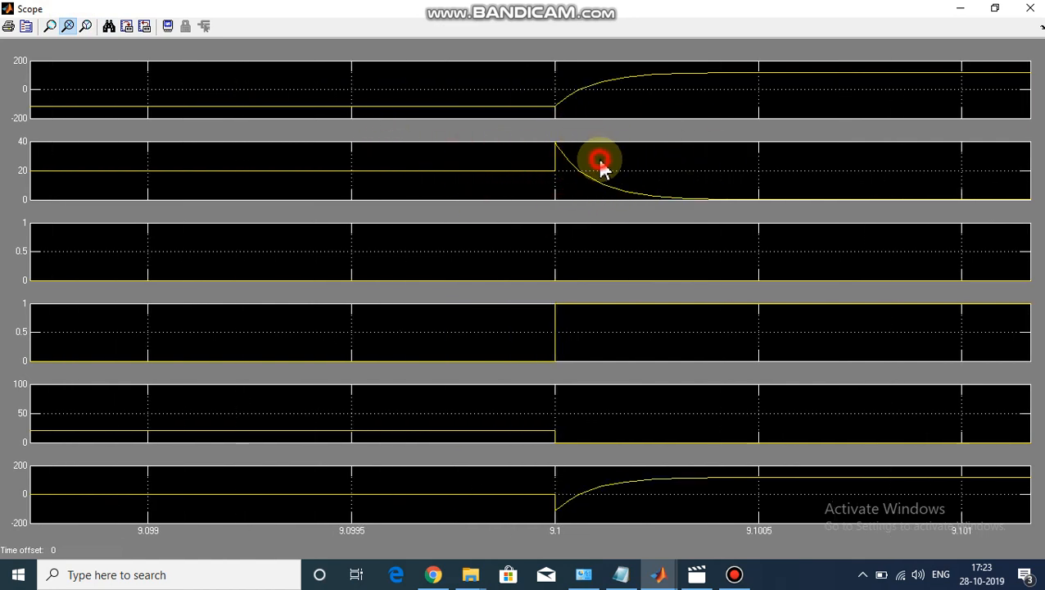
{"action": "double_click", "coordinate": [601, 164]}
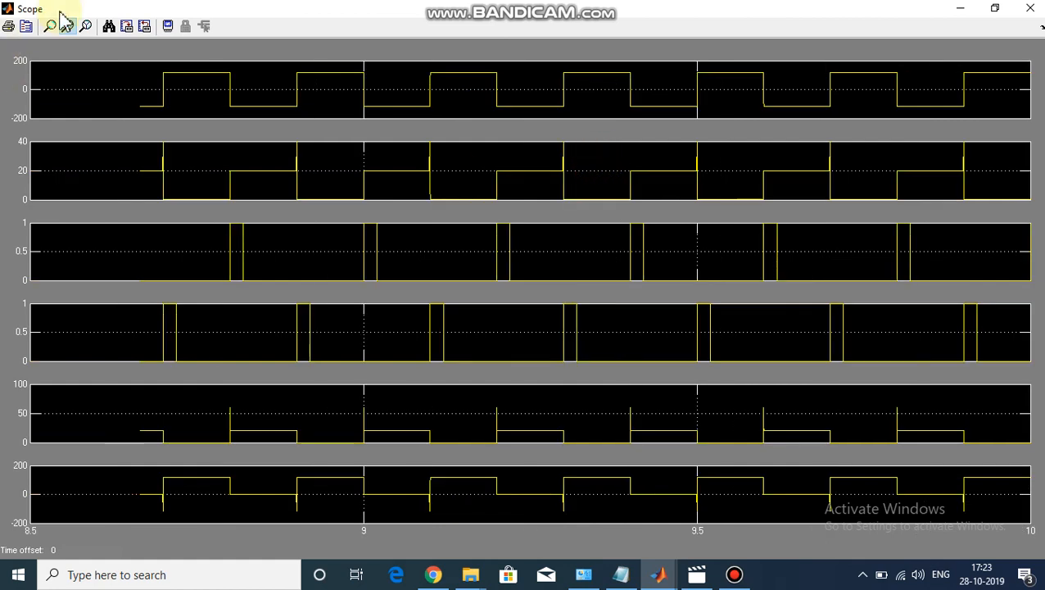
{"action": "left_click", "coordinate": [974, 9]}
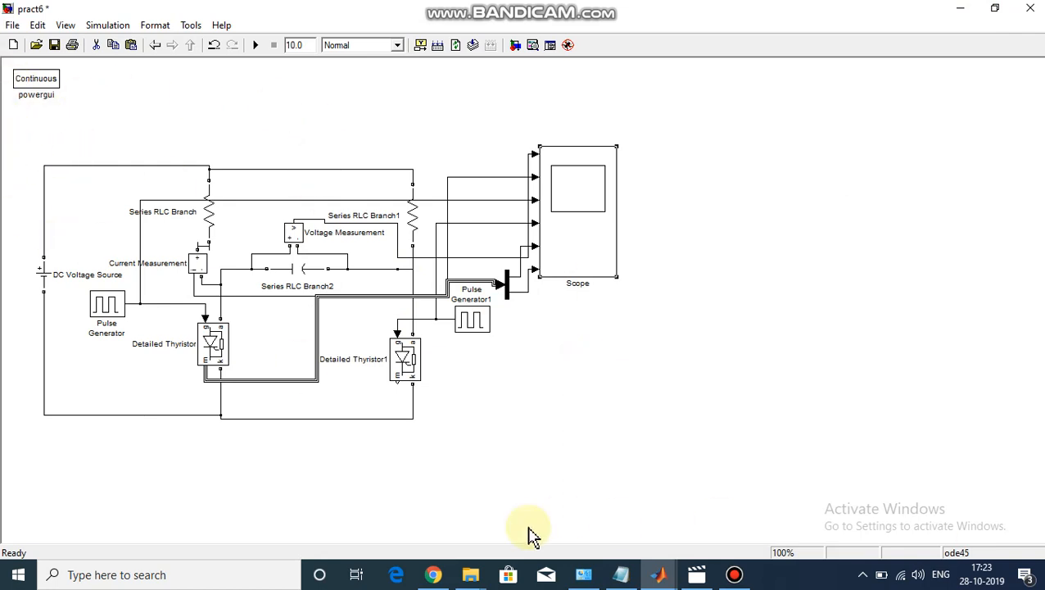
Step: Review the capacitance value in Series RLC Branch2's block parameters and close them without changes
{"action": "left_click_drag", "start_coordinate": [763, 483], "coordinate": [6, 139]}
{"action": "left_click", "coordinate": [1026, 342]}
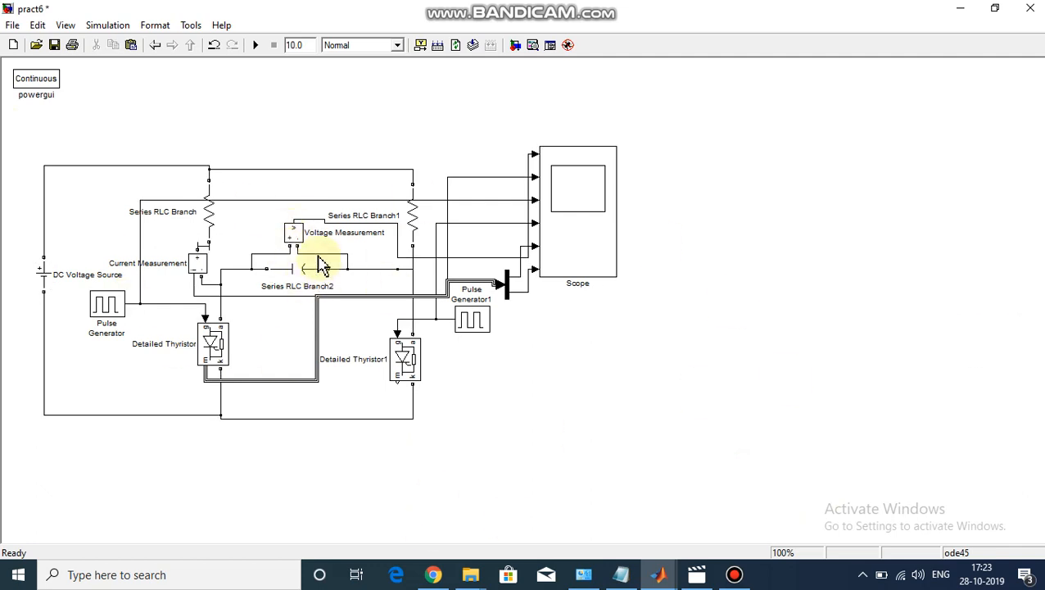
{"action": "double_click", "coordinate": [300, 274]}
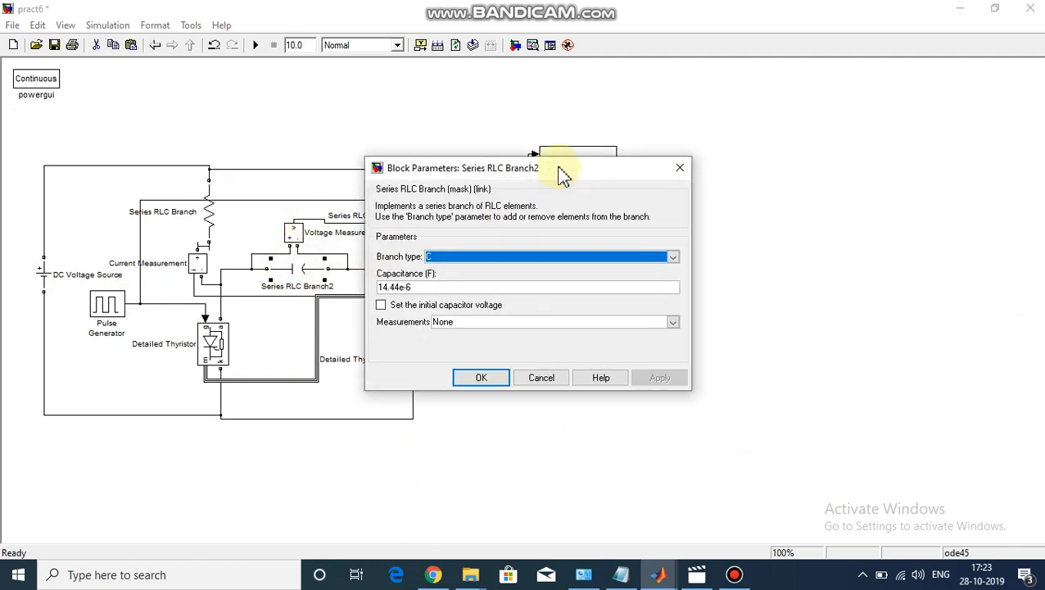
{"action": "left_click_drag", "start_coordinate": [570, 174], "coordinate": [700, 112]}
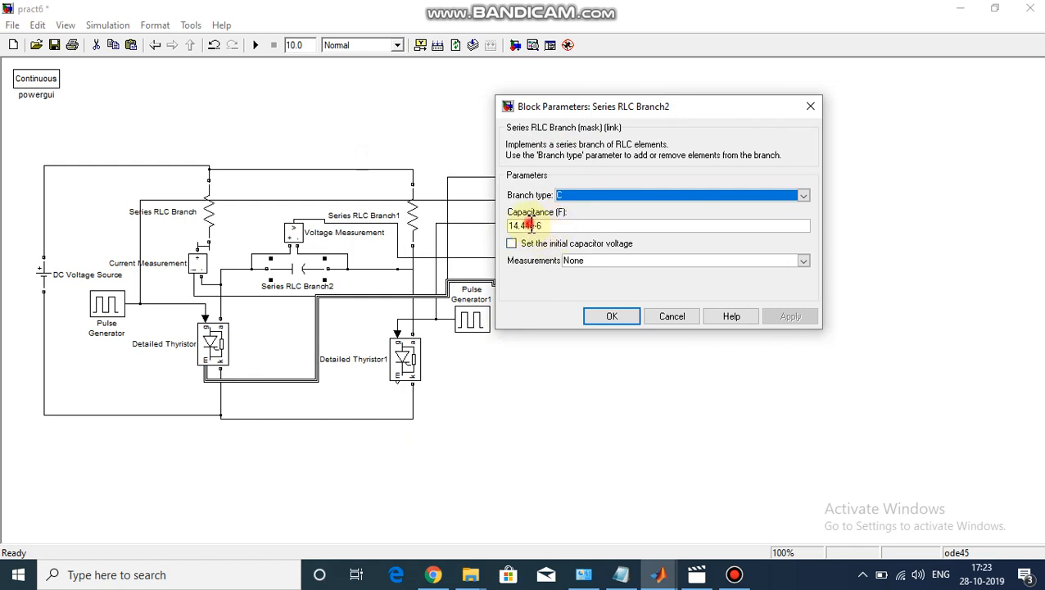
{"action": "double_click", "coordinate": [529, 225]}
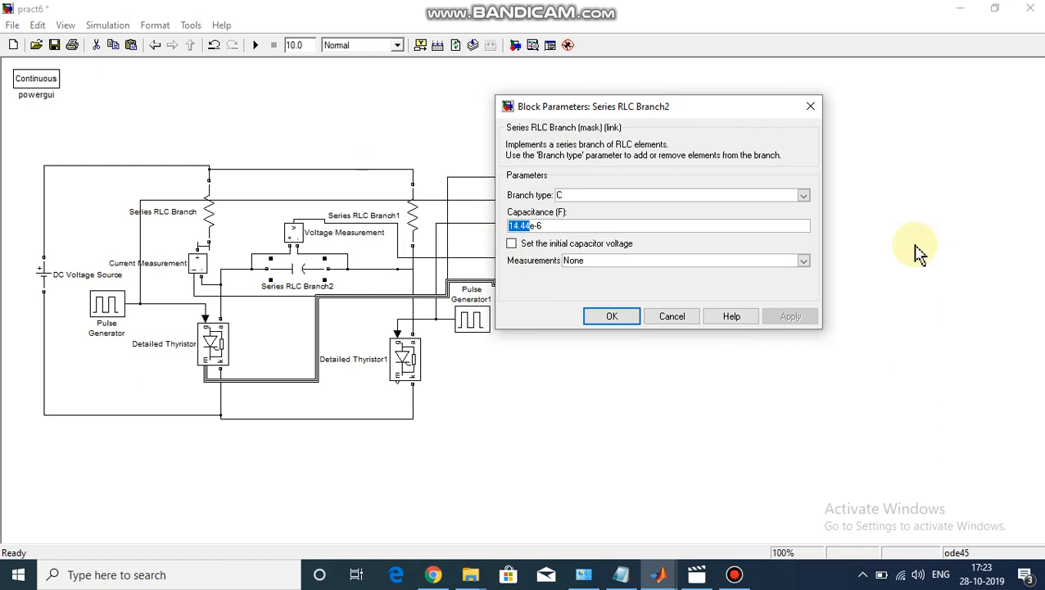
{"action": "left_click", "coordinate": [810, 106]}
{"action": "left_click", "coordinate": [1006, 168]}
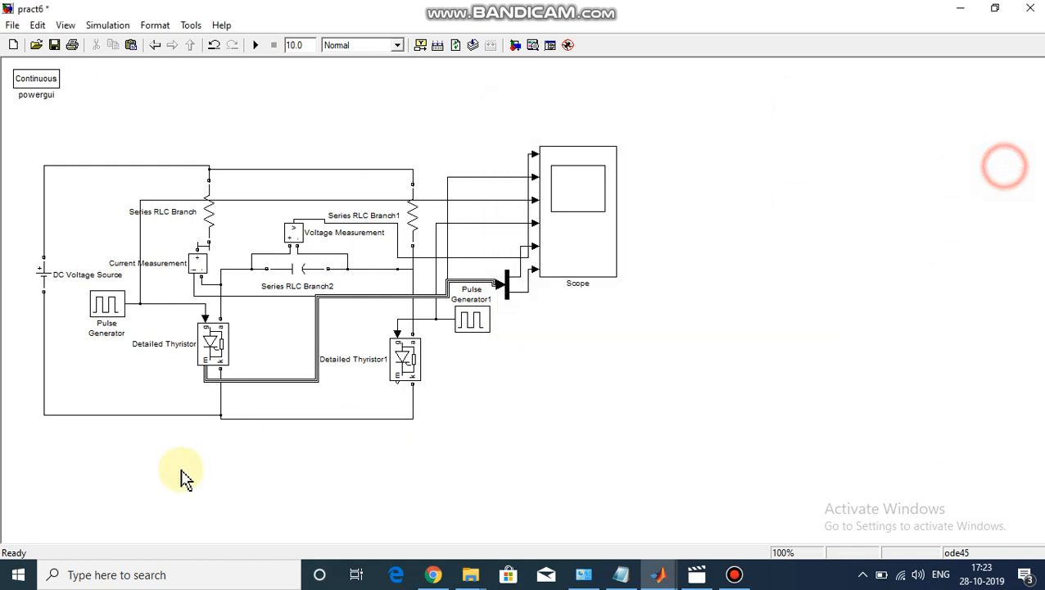
Step: Review Detailed Thyristor's block parameters and close them without changes
{"action": "double_click", "coordinate": [210, 353]}
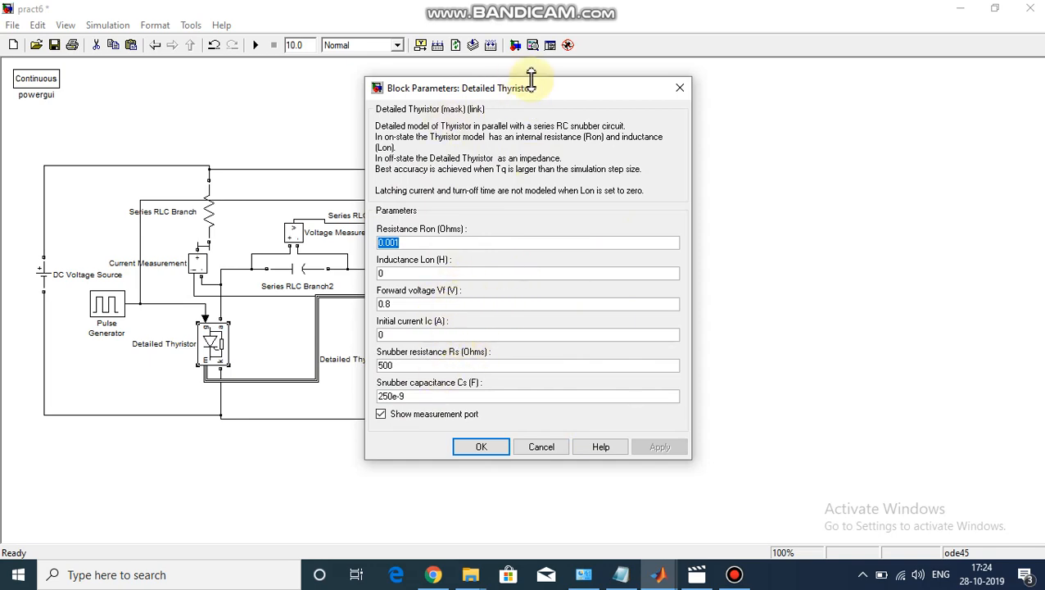
{"action": "left_click_drag", "start_coordinate": [561, 99], "coordinate": [720, 94]}
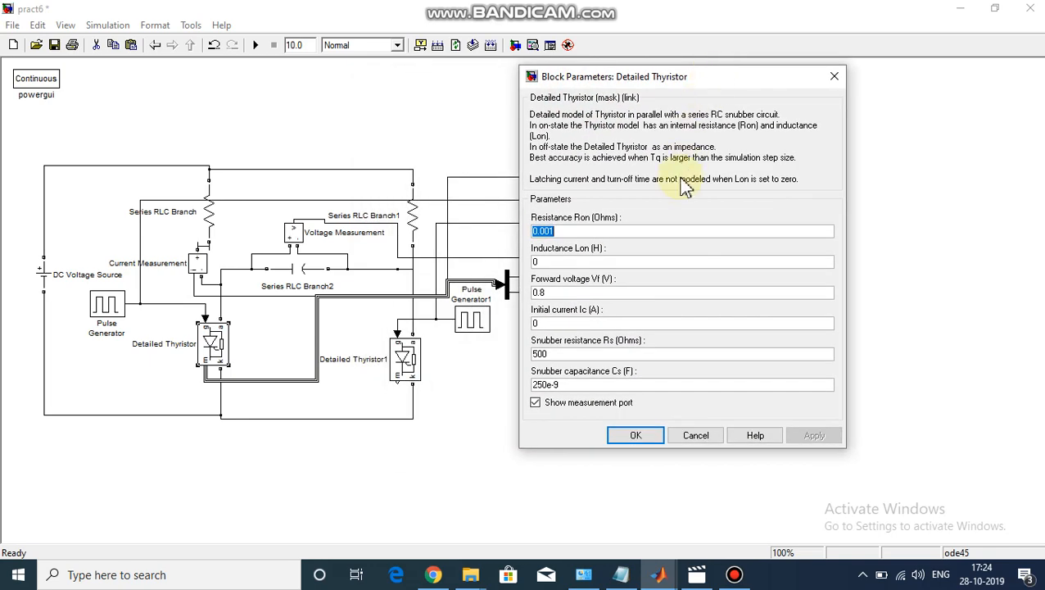
{"action": "left_click", "coordinate": [832, 79]}
Step: Inspect Detailed Thyristor's contents in the Model Explorer, close it and delete the stray Detailed Thyristor2 block
{"action": "right_click", "coordinate": [209, 344]}
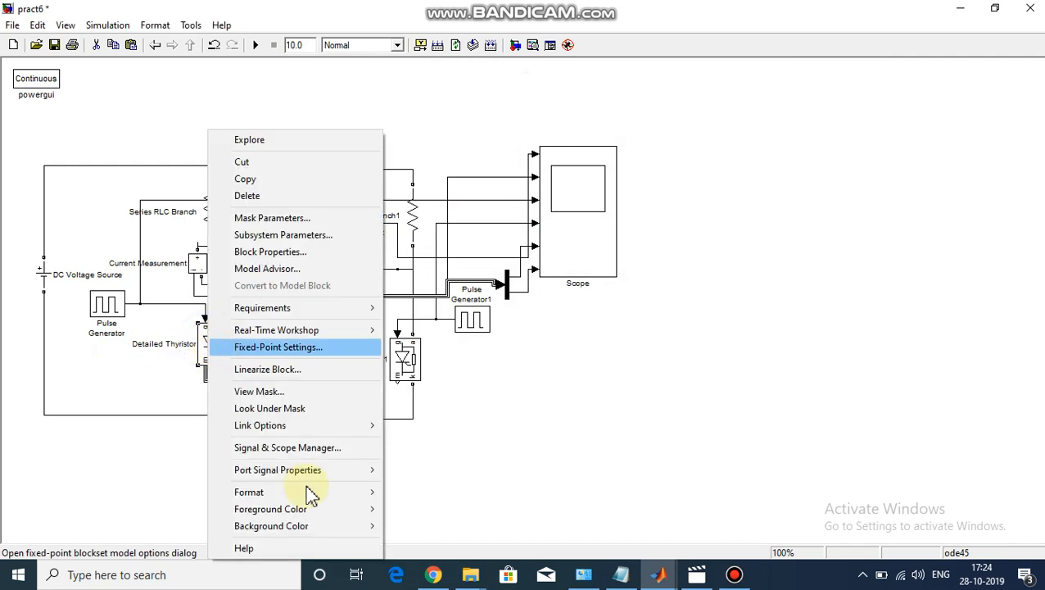
{"action": "left_click", "coordinate": [266, 139]}
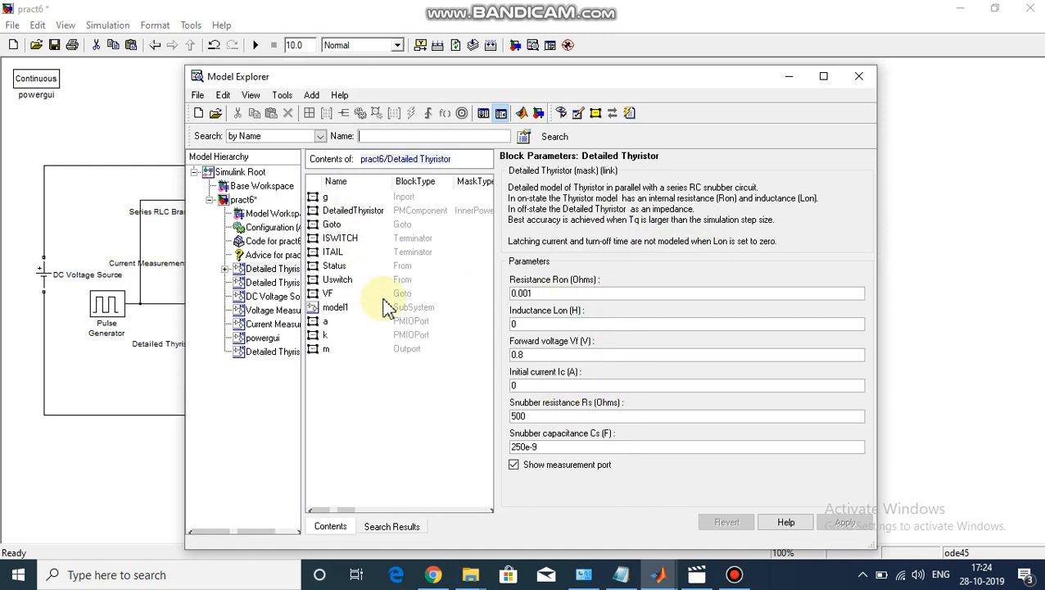
{"action": "left_click", "coordinate": [858, 76]}
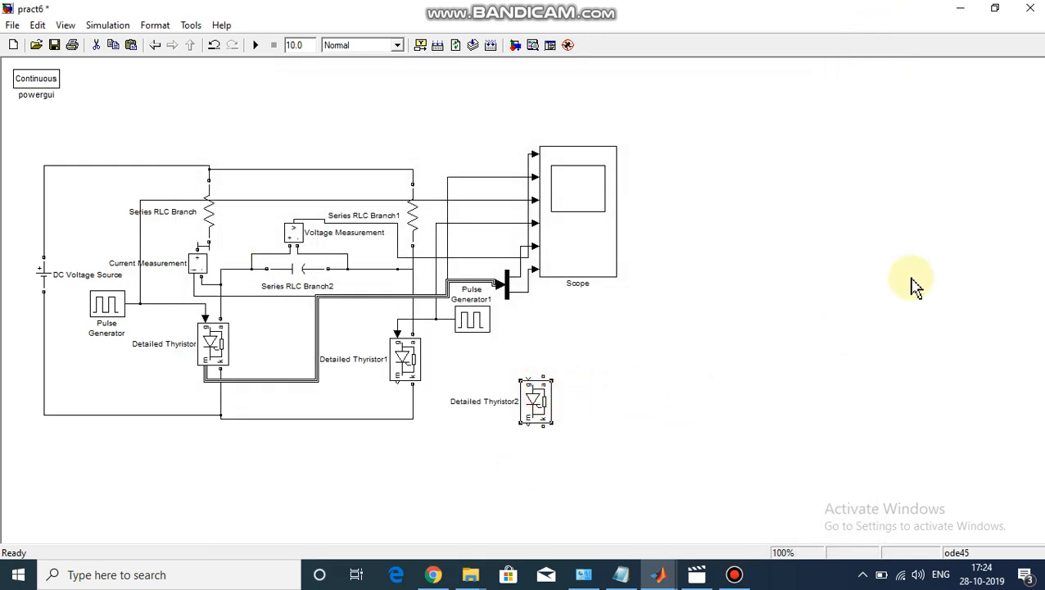
{"action": "key", "text": "Delete"}
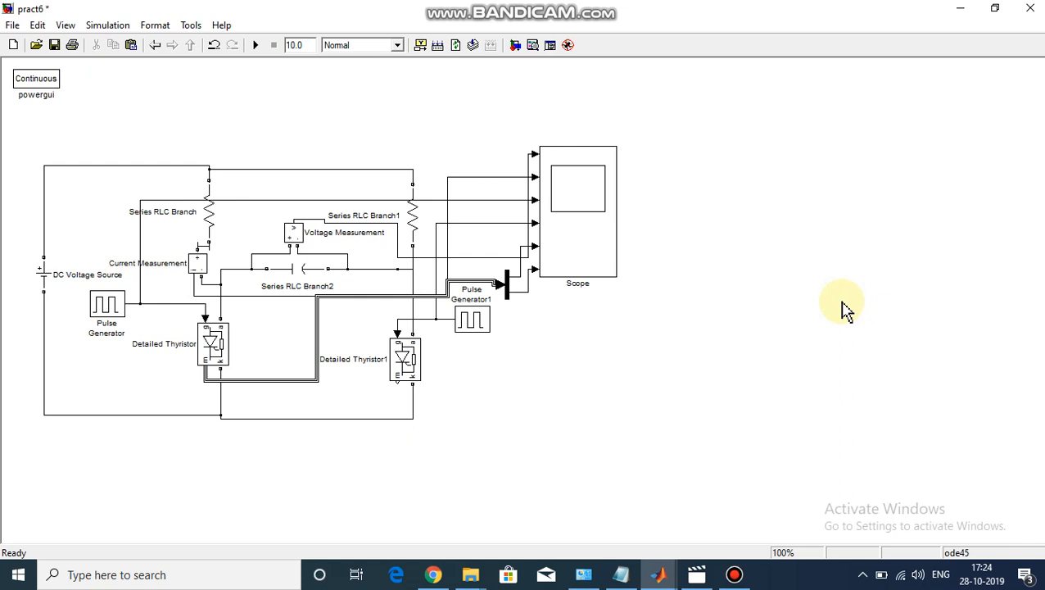